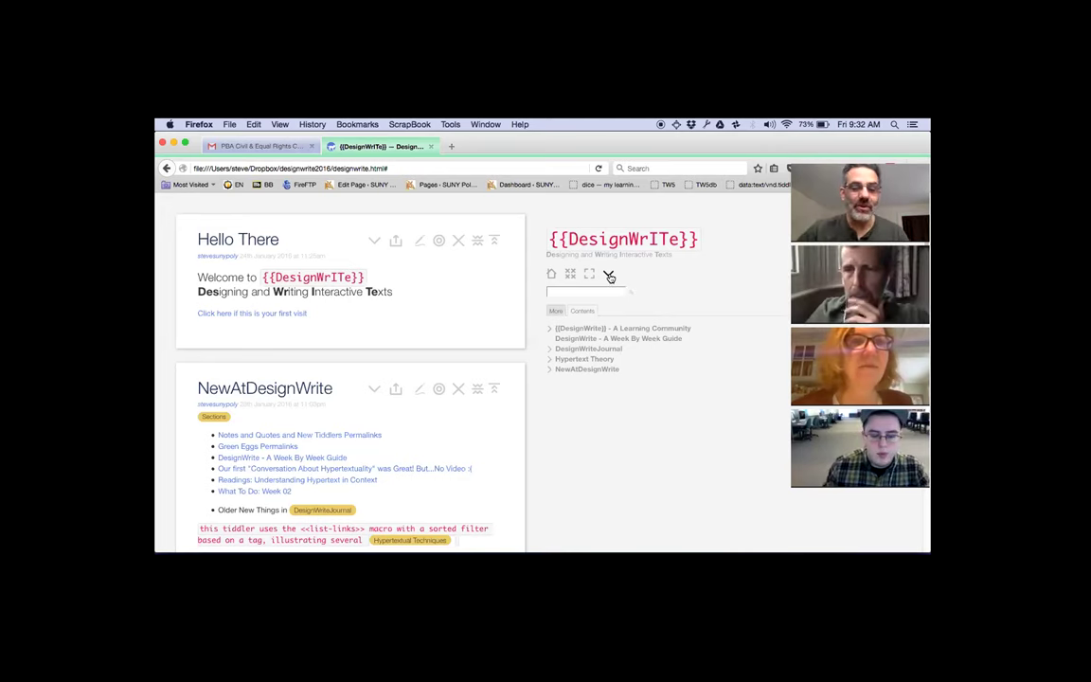
Create New Tiddler 2 with the body '#hashtag' and save it.
click(609, 275)
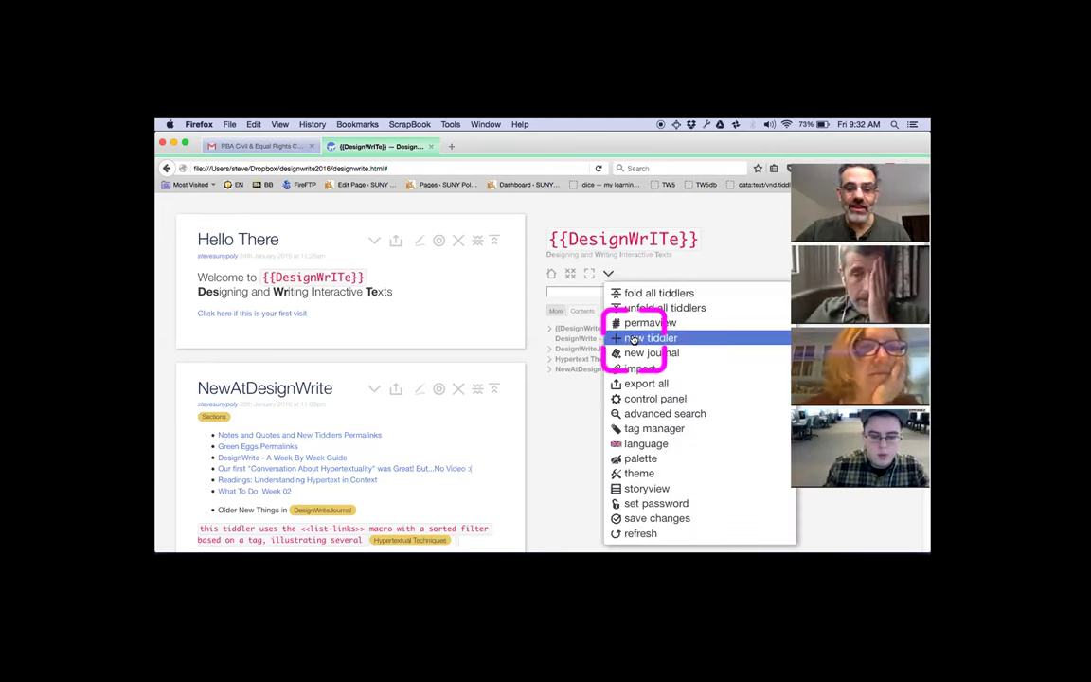
click(631, 338)
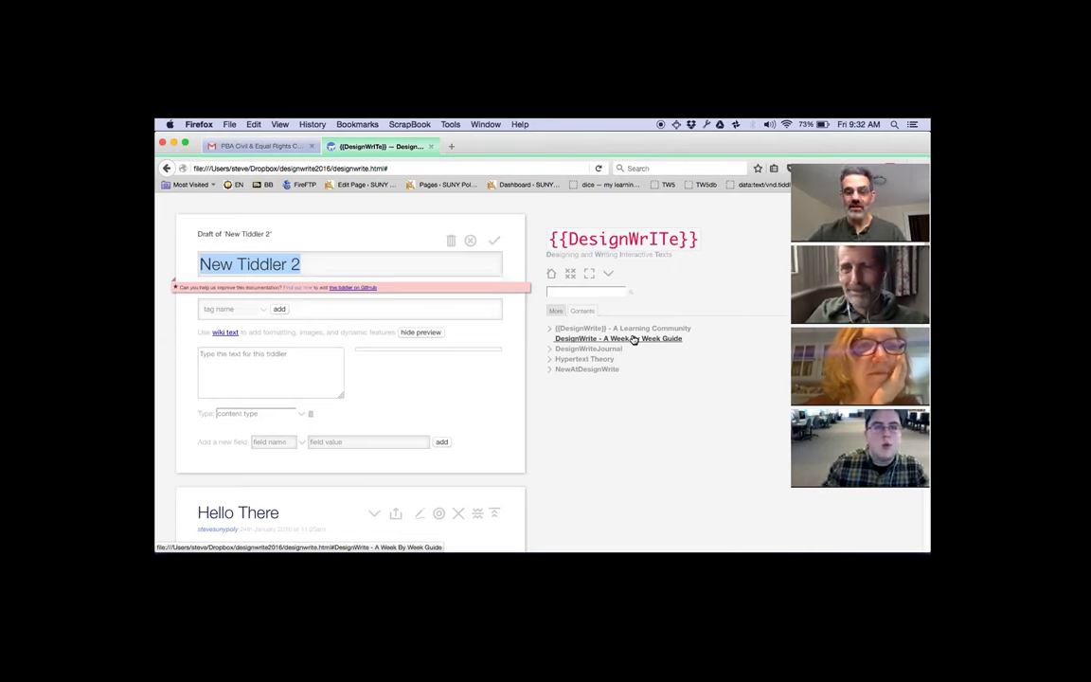
click(306, 353)
text(#)
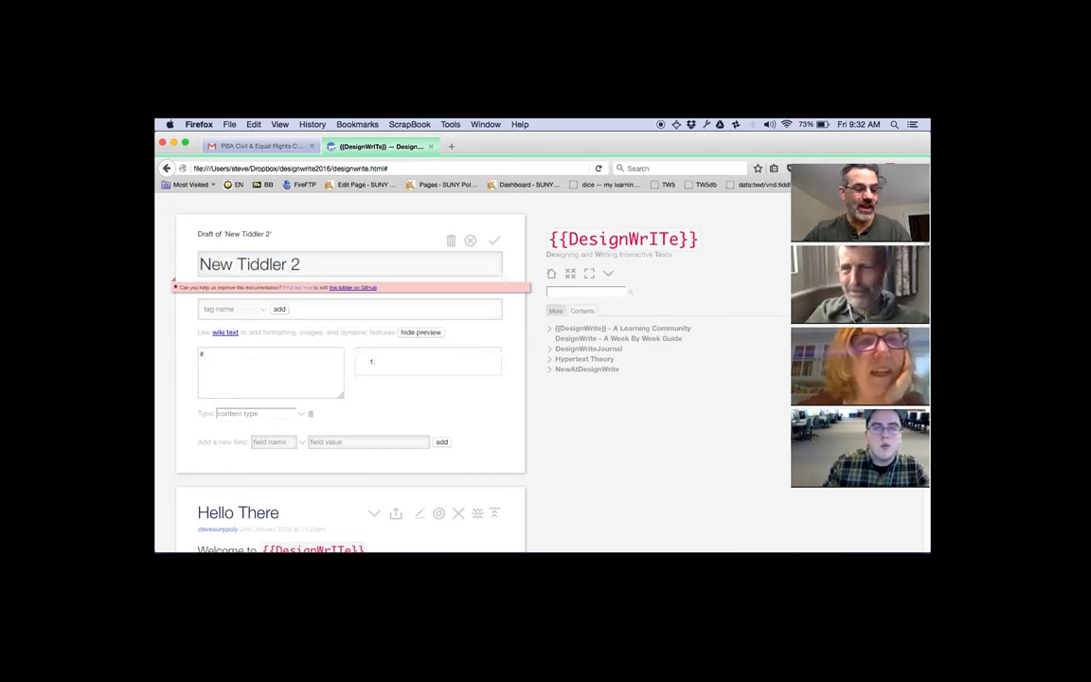
text(hashtag)
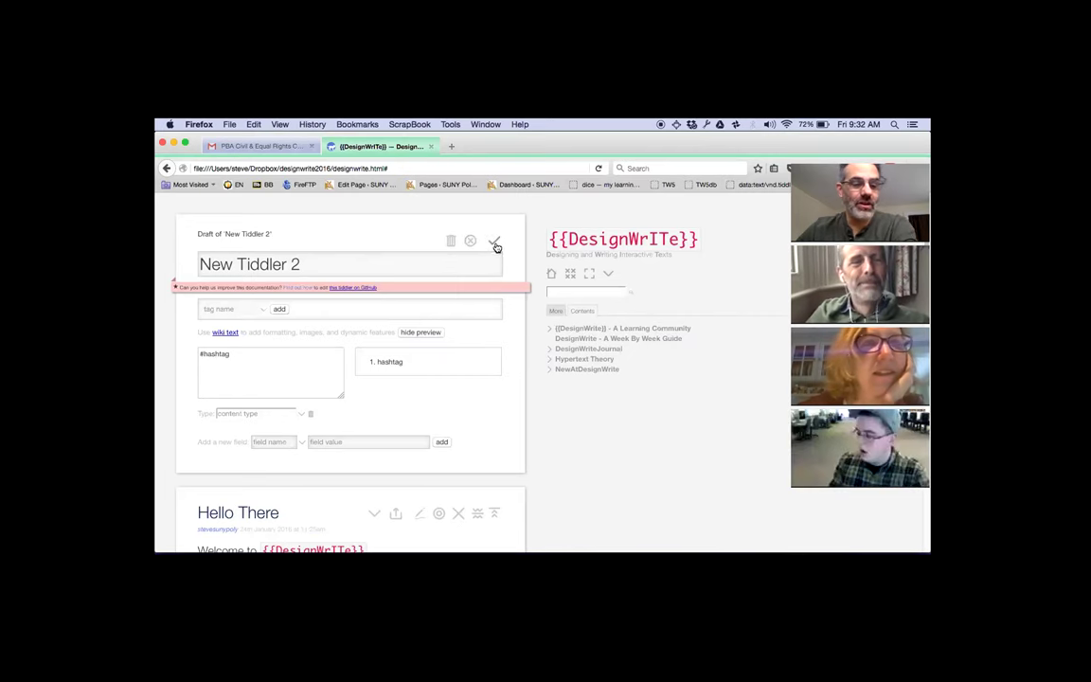
click(495, 243)
Fold New Tiddler 2, then reopen it for editing and cancel the edit.
click(495, 243)
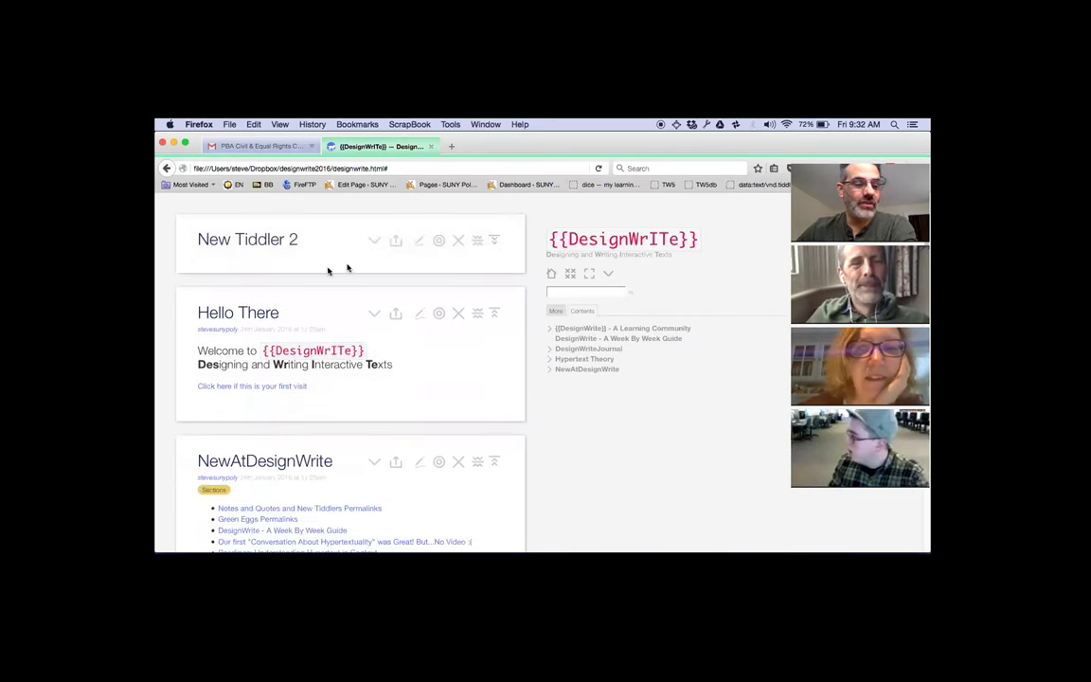
click(420, 242)
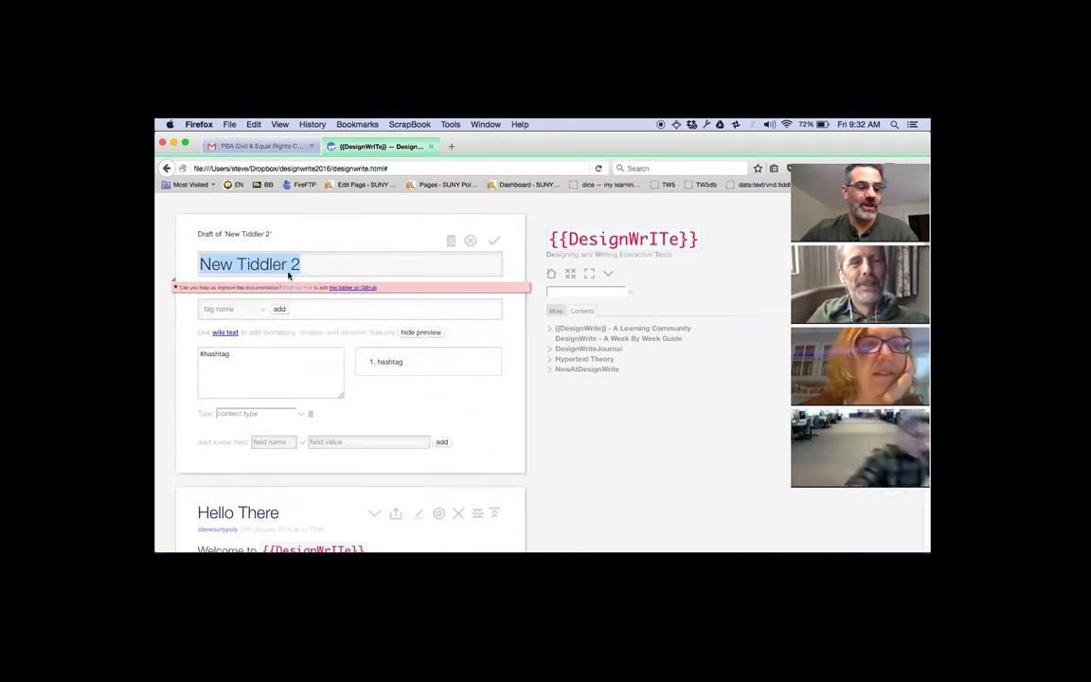
click(199, 353)
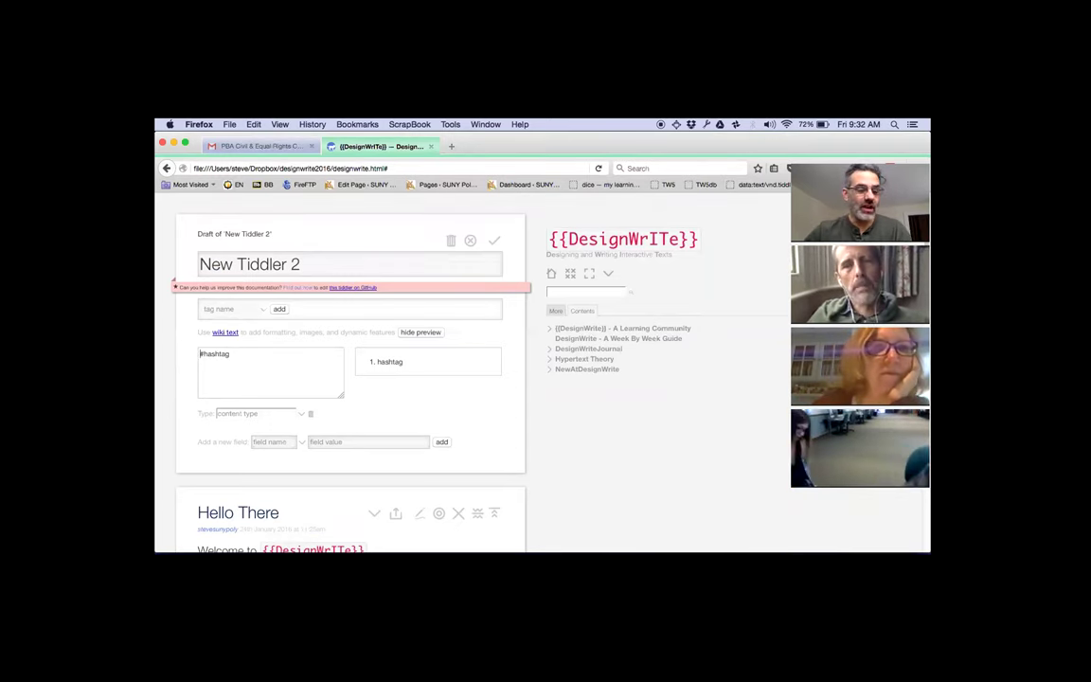
drag(229, 359, 190, 357)
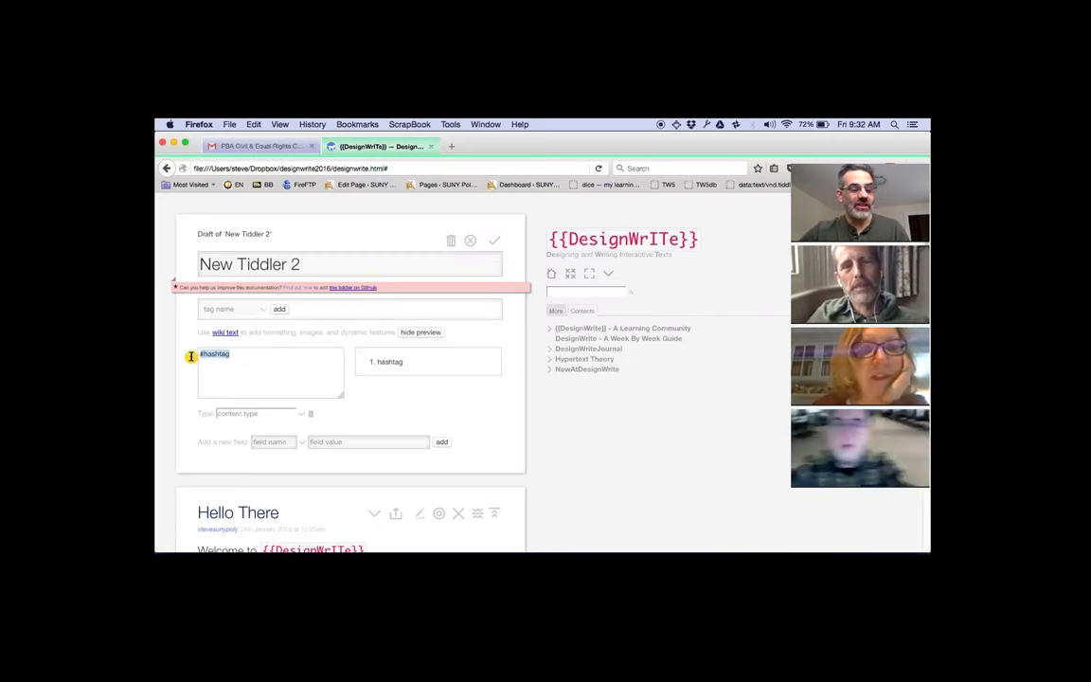
click(471, 241)
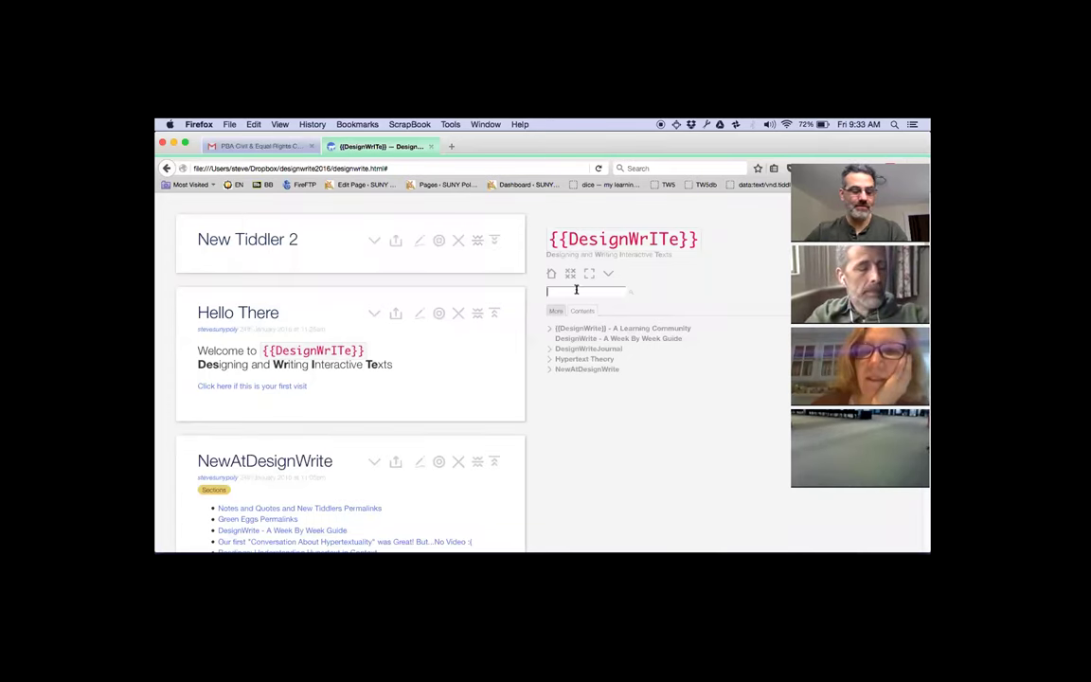
Search the wiki for 'Convers' and open Conversations About Hypertextuality.
text(Conv)
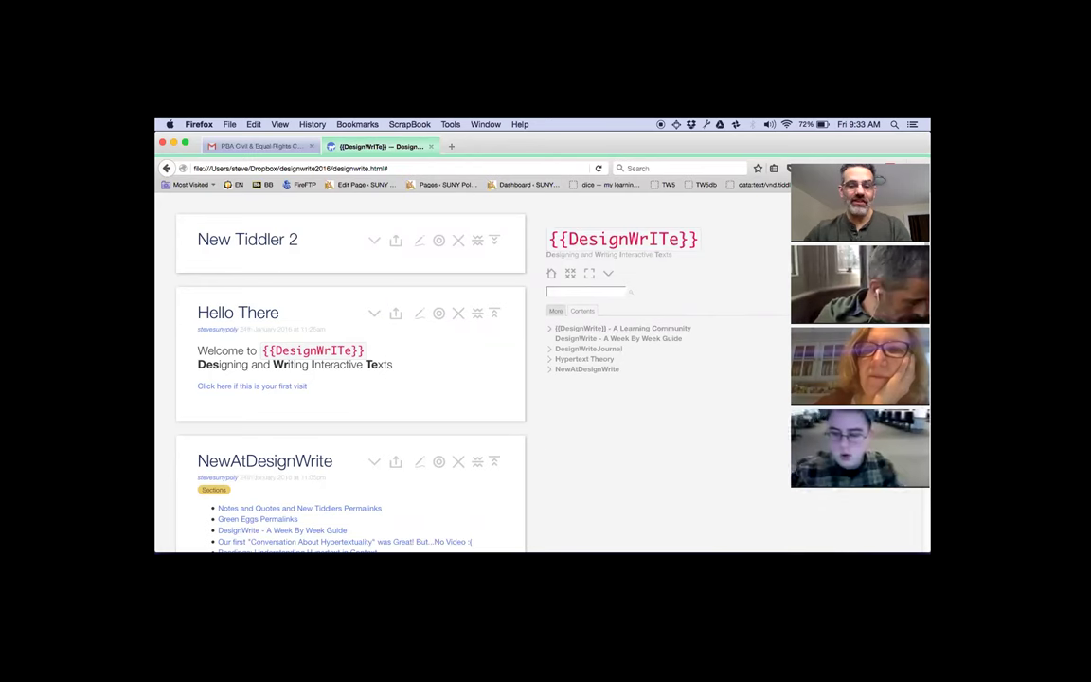
text(ers)
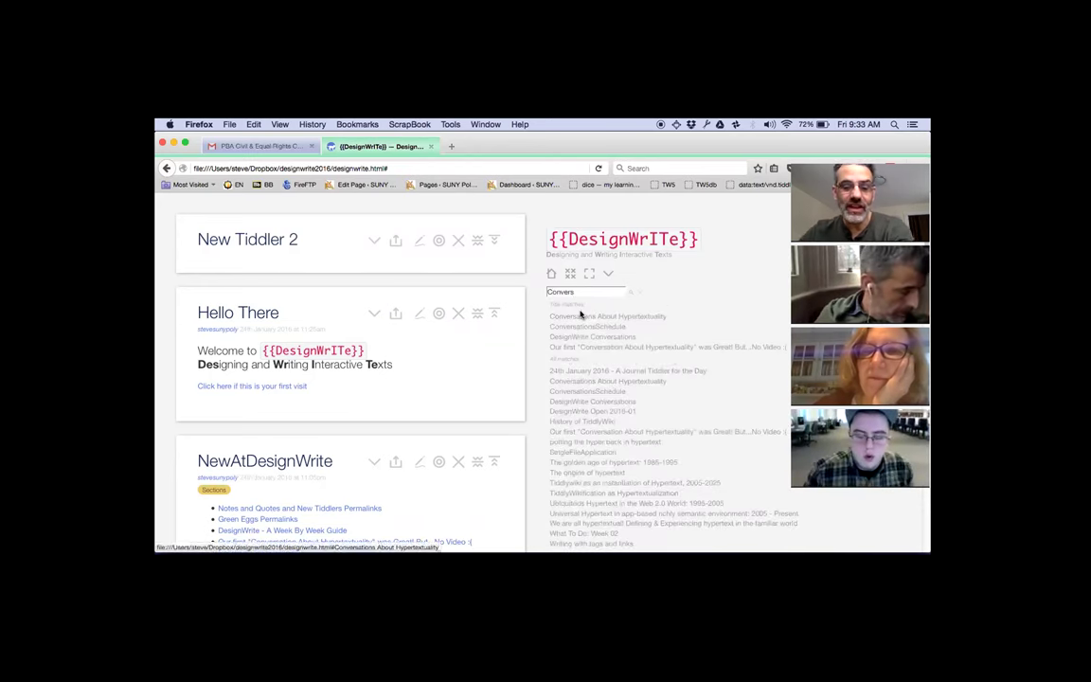
click(583, 316)
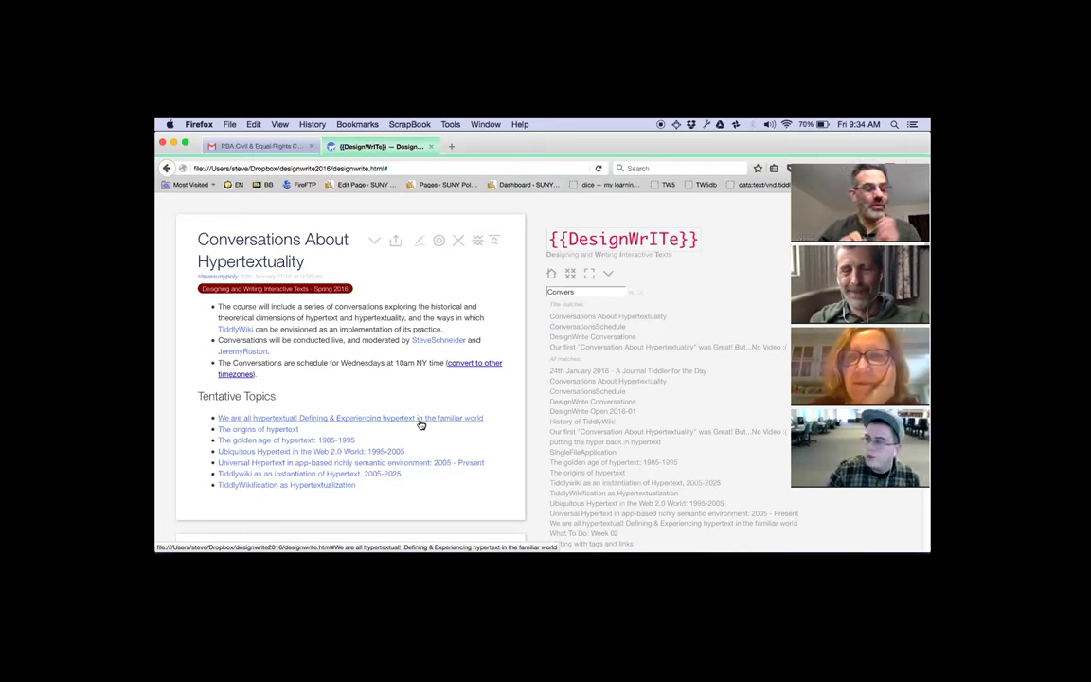
Open the 'We are all hypertextual!' topic tiddler and clear the sidebar search.
click(421, 423)
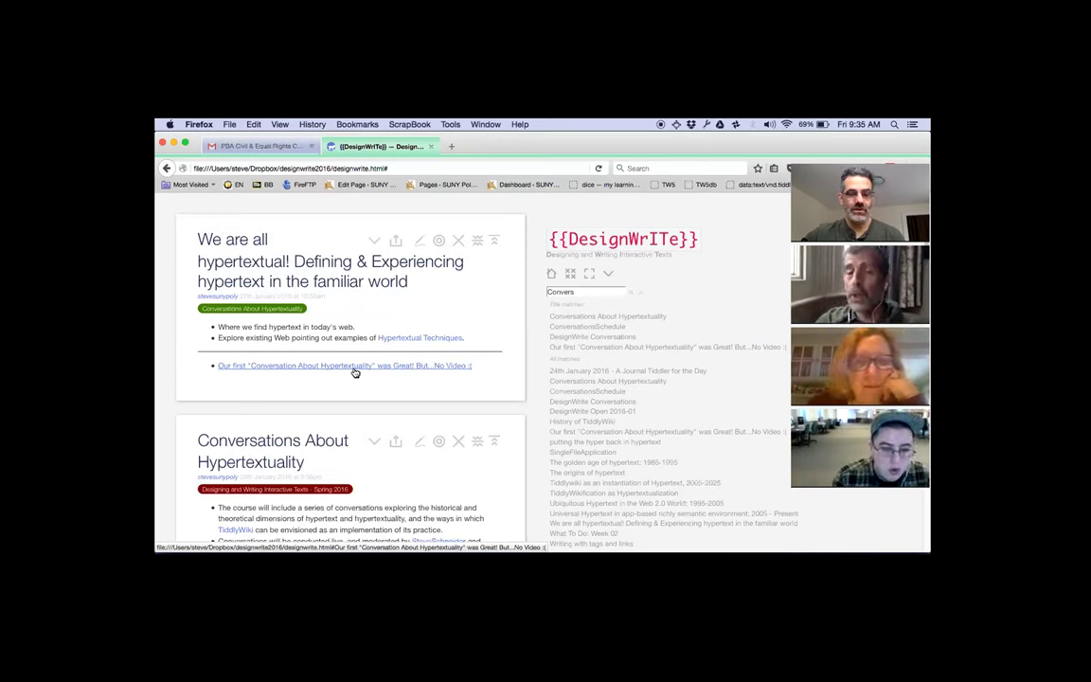
click(663, 299)
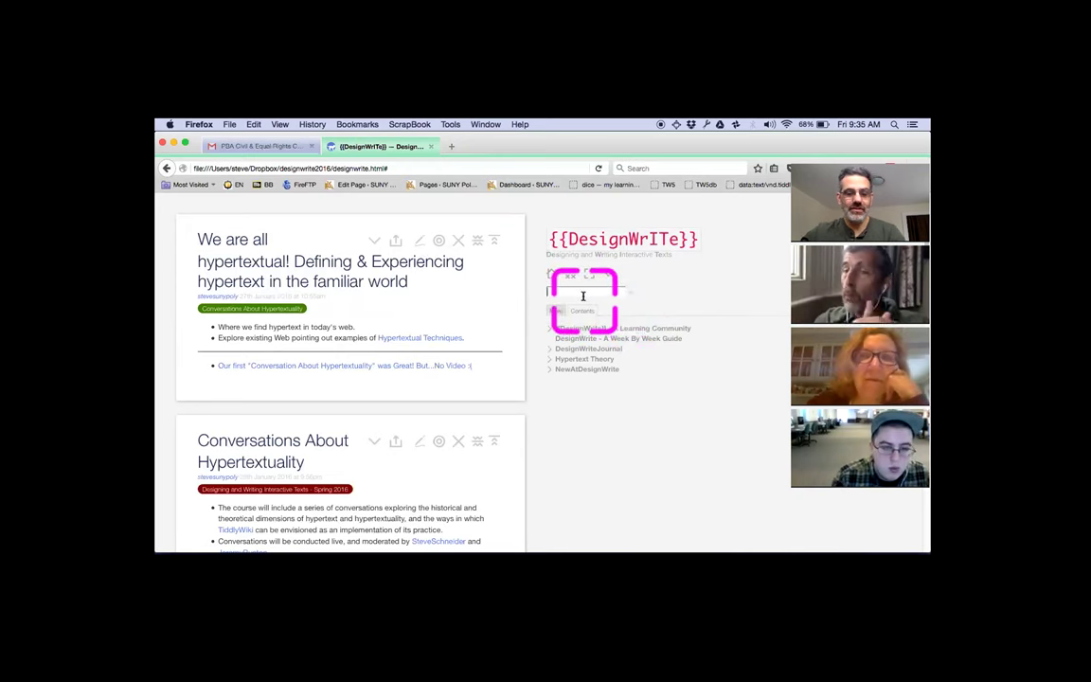
text(D)
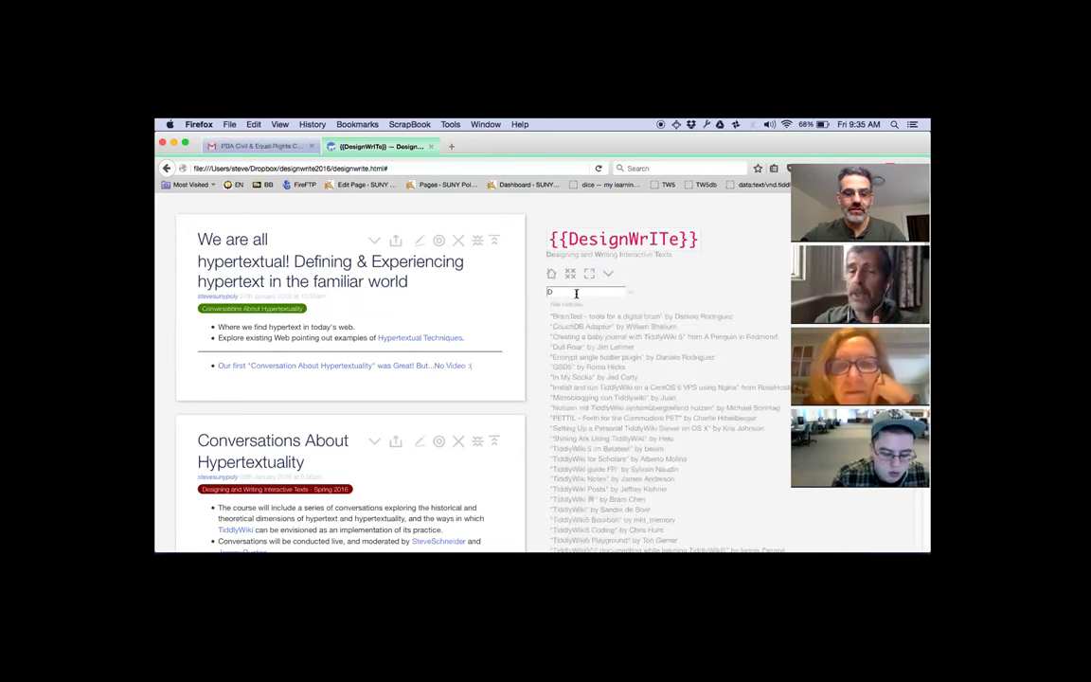
text(esign)
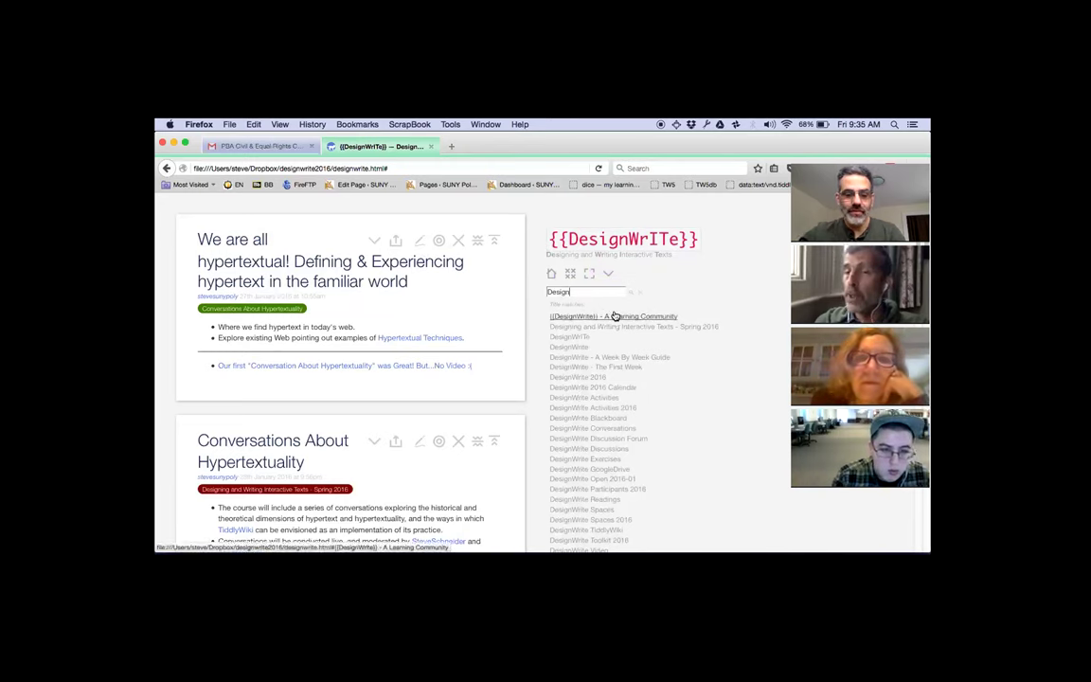
text(Write)
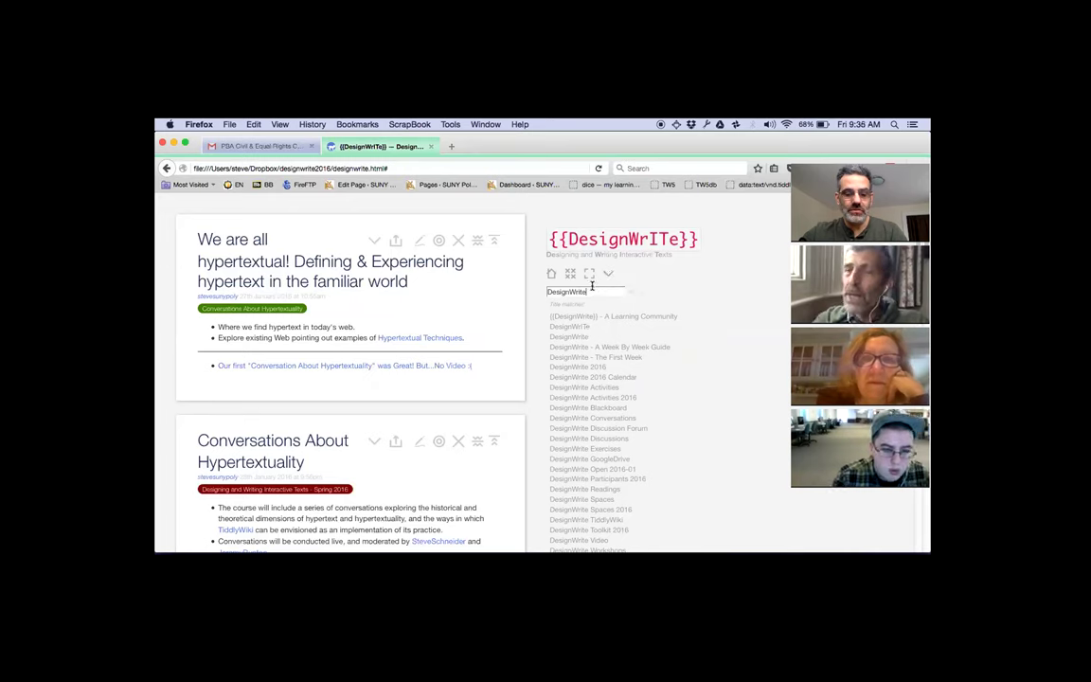
text(Logo)
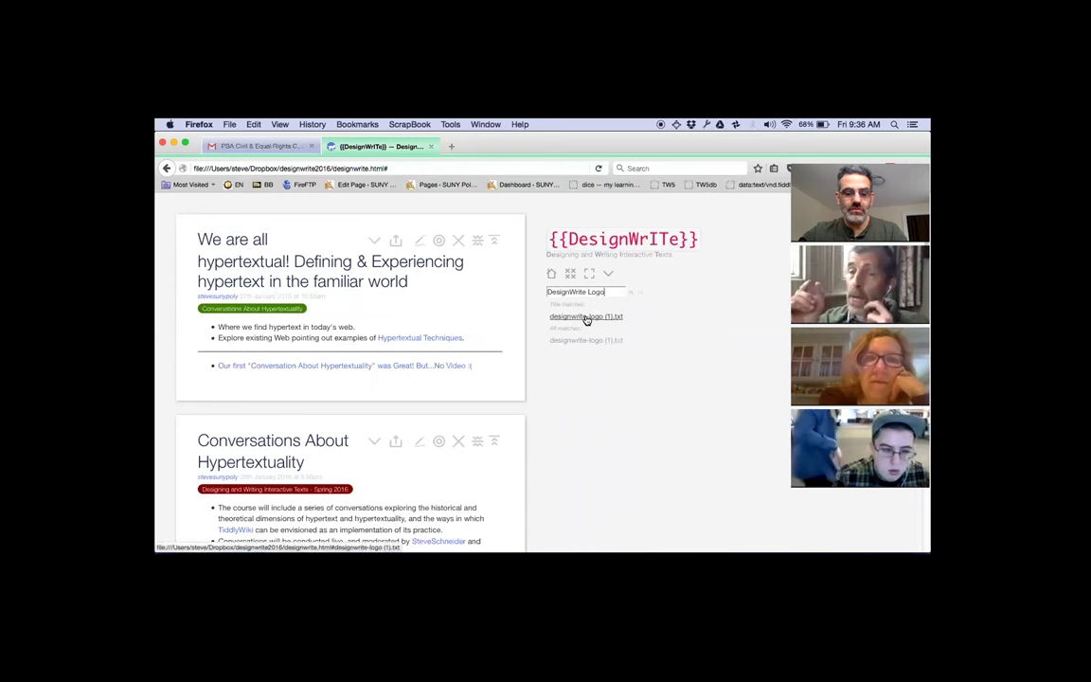
click(639, 295)
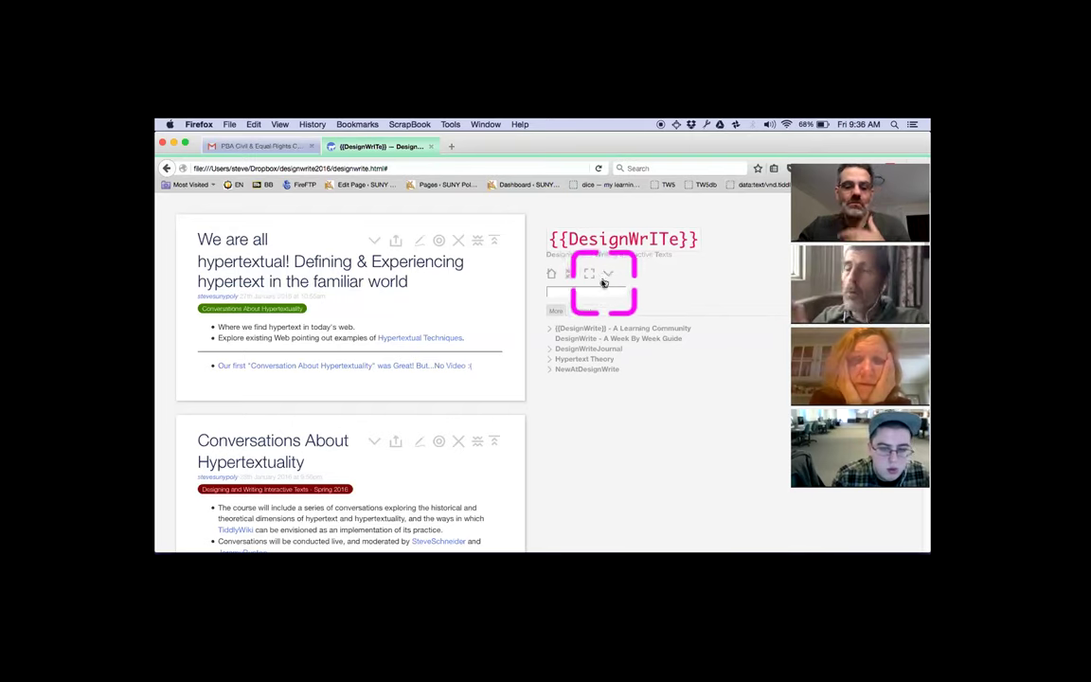
Start New Tiddler 3 with the bullet '* We can say, and we can write, DesignWrite.'.
click(607, 276)
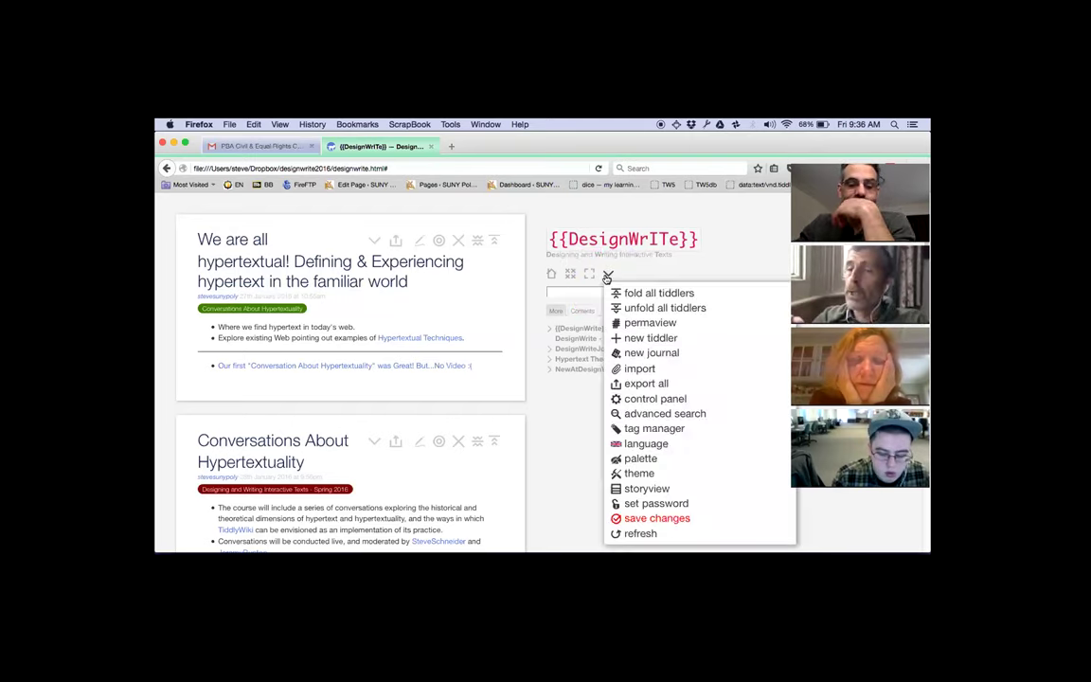
click(616, 340)
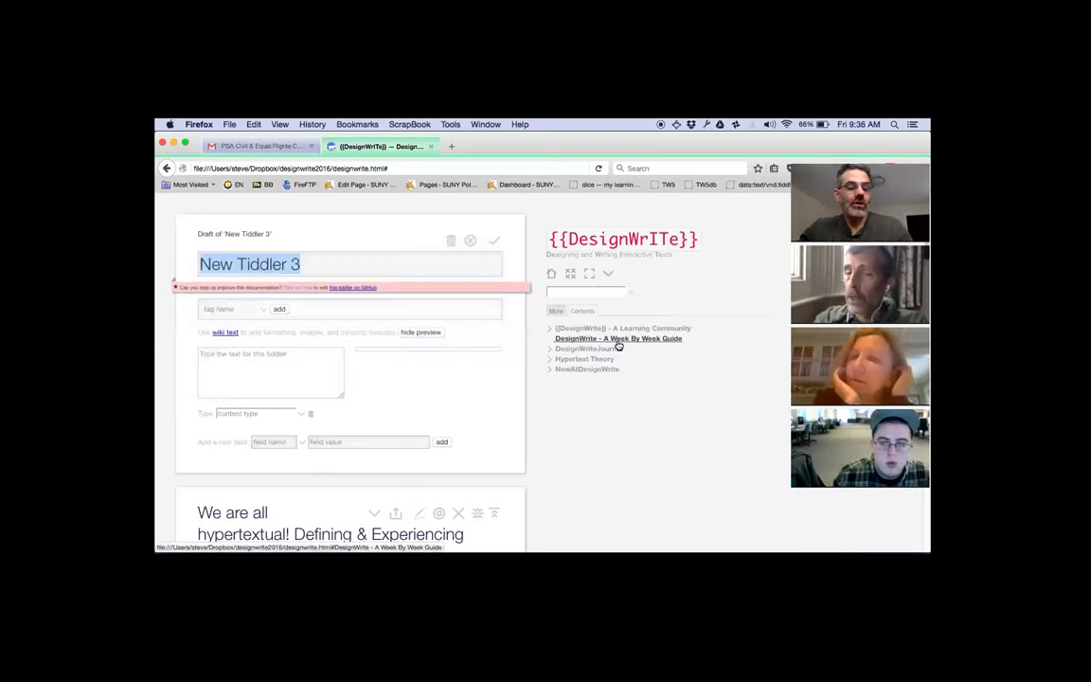
click(275, 359)
text(I)
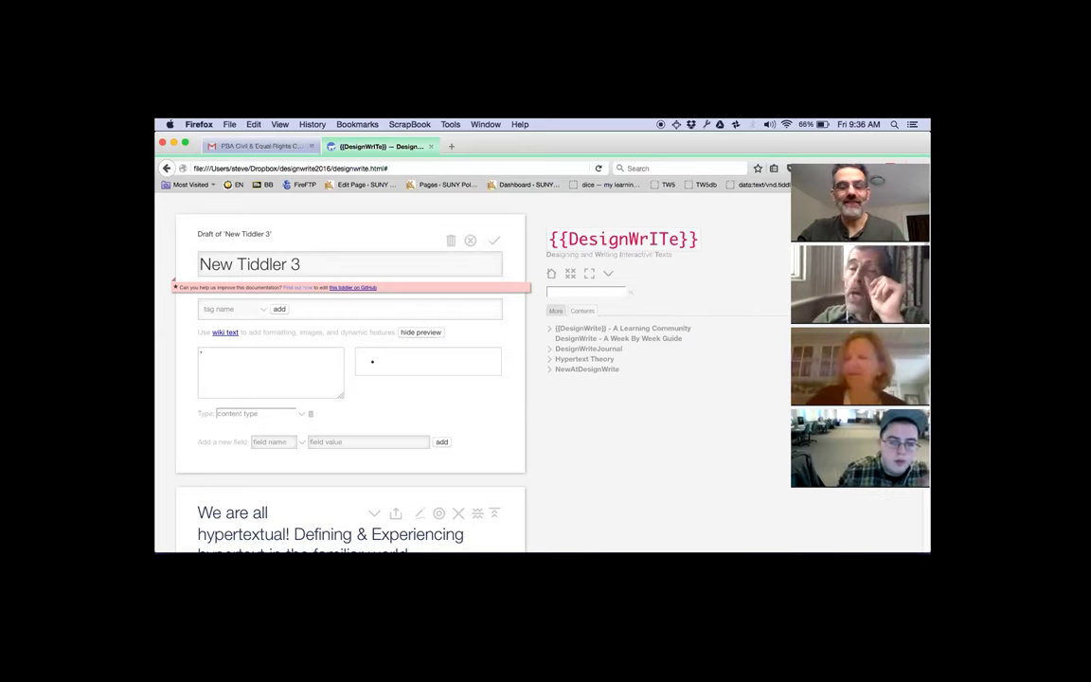
text(We can say, and we can write,)
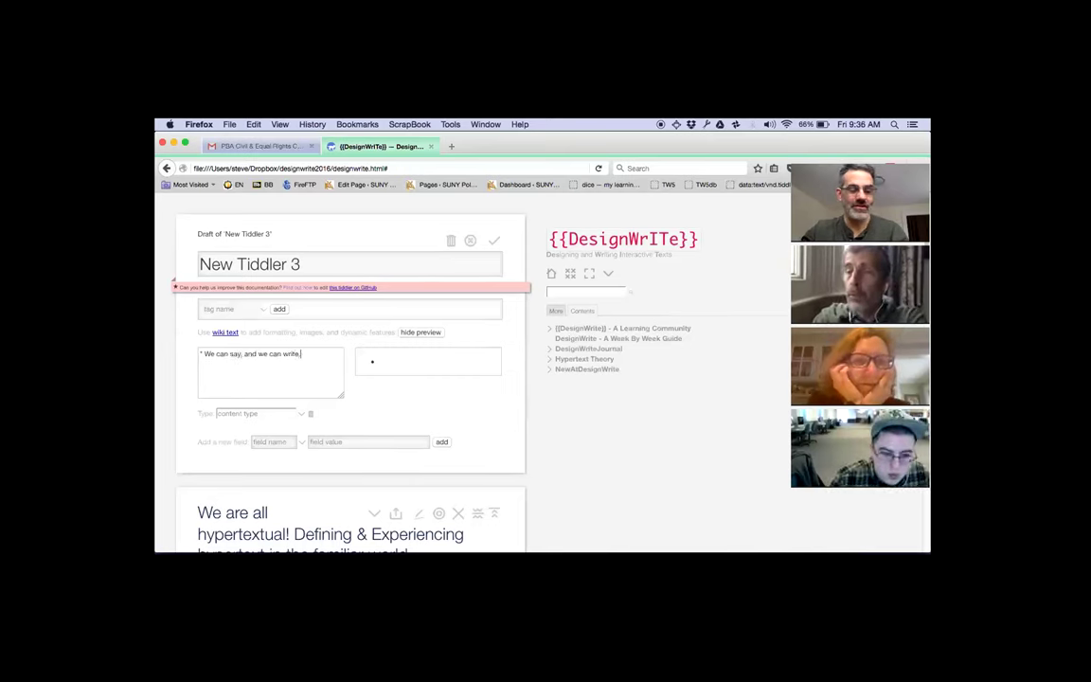
text( De)
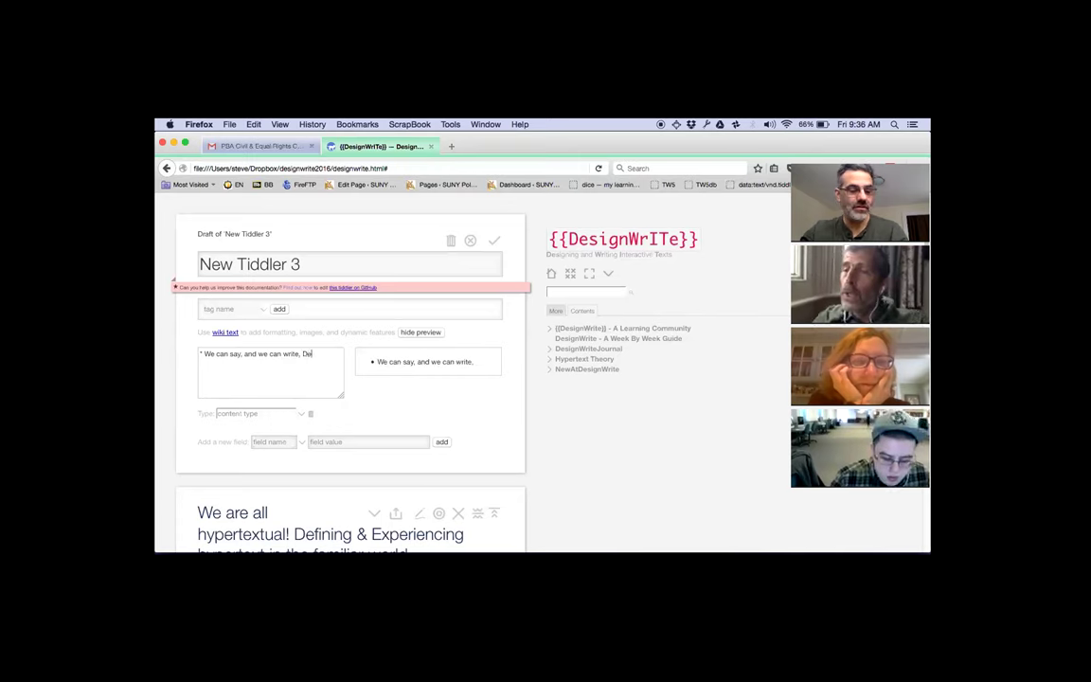
text(signWrite.)
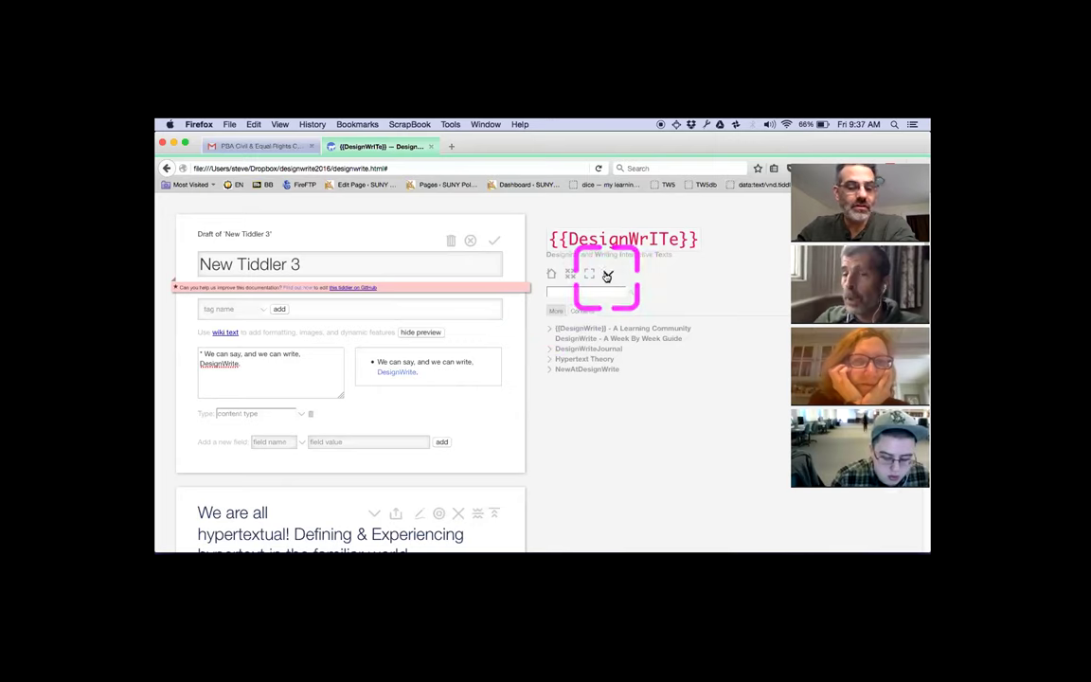
click(607, 276)
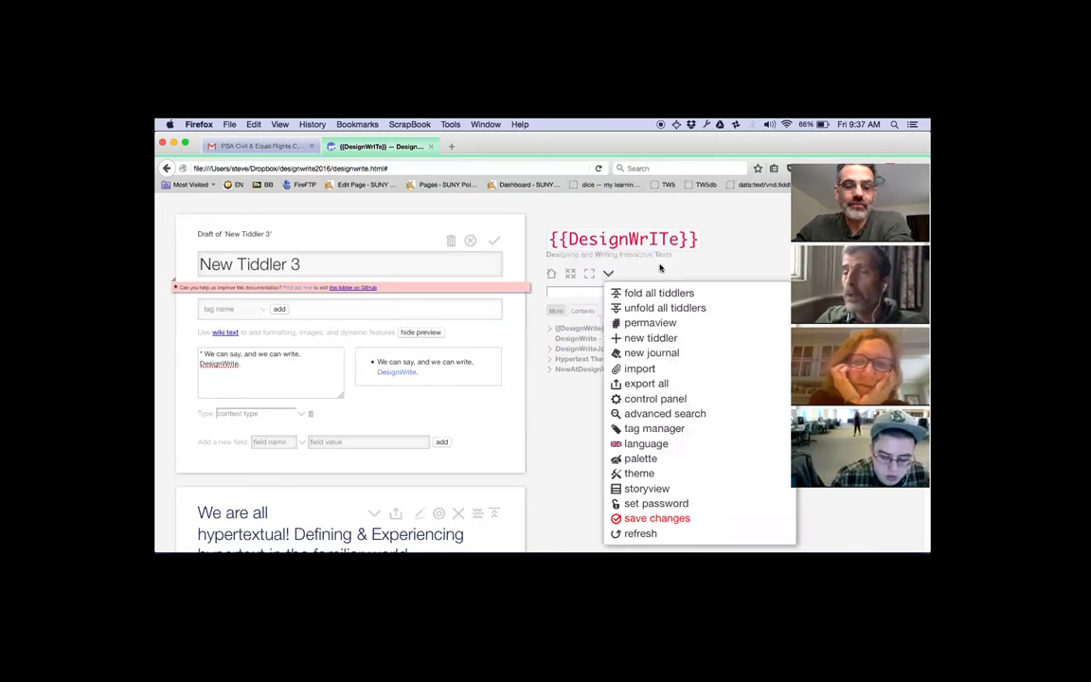
click(726, 268)
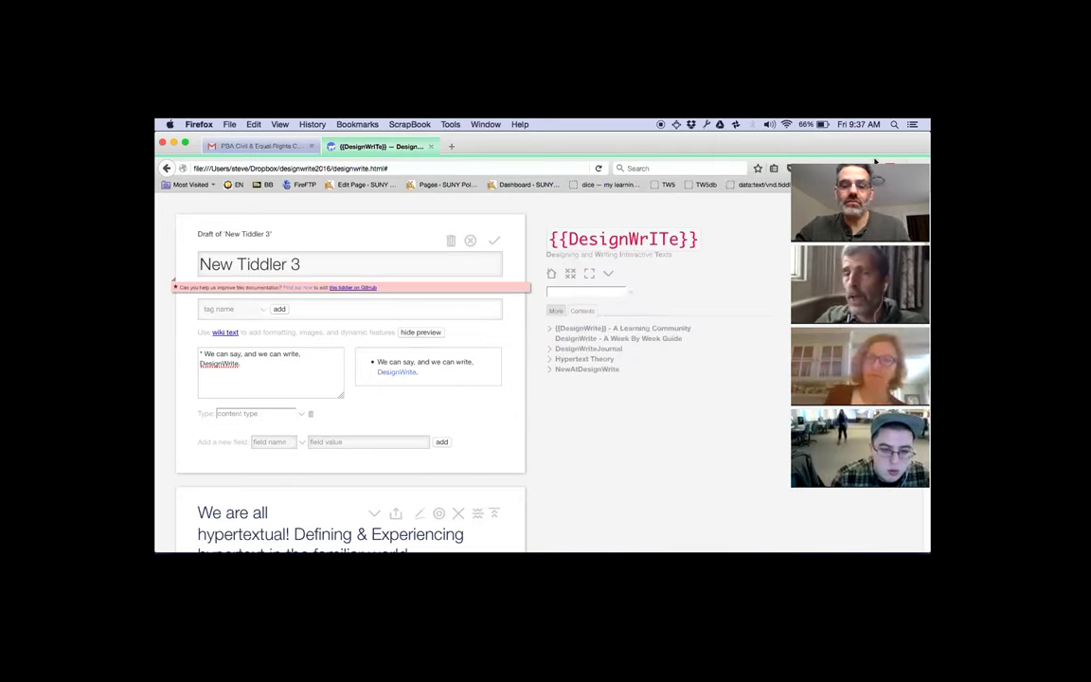
Hide the sidebar and add the bullet '* Writing is intimate. [[WritingIsIntimate]]' to the draft.
click(900, 207)
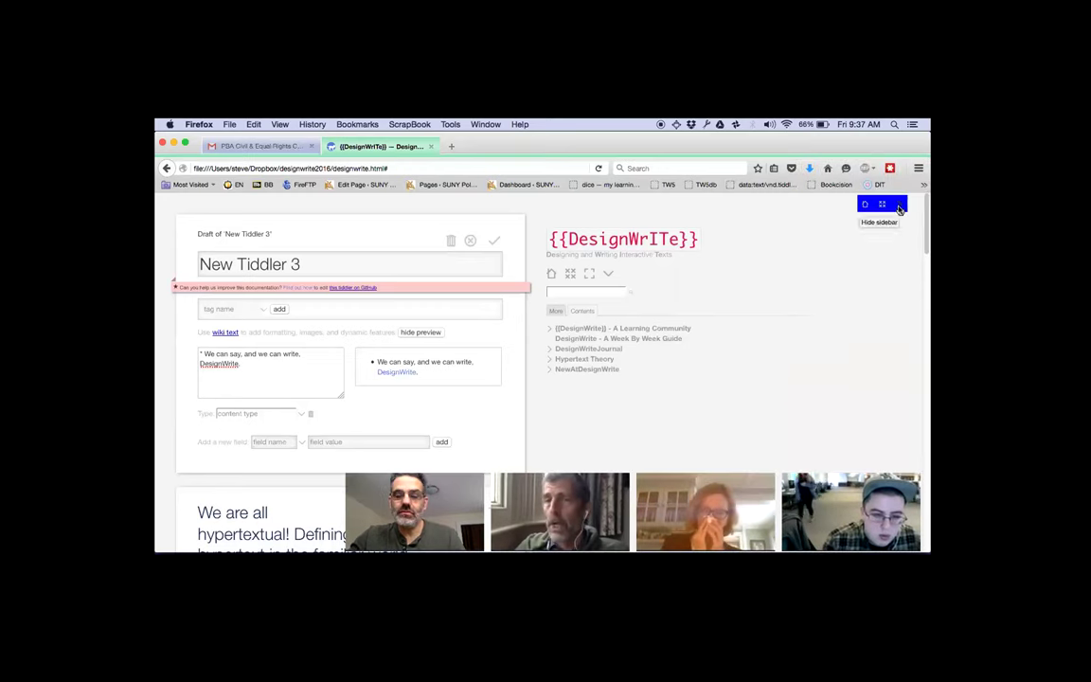
click(900, 204)
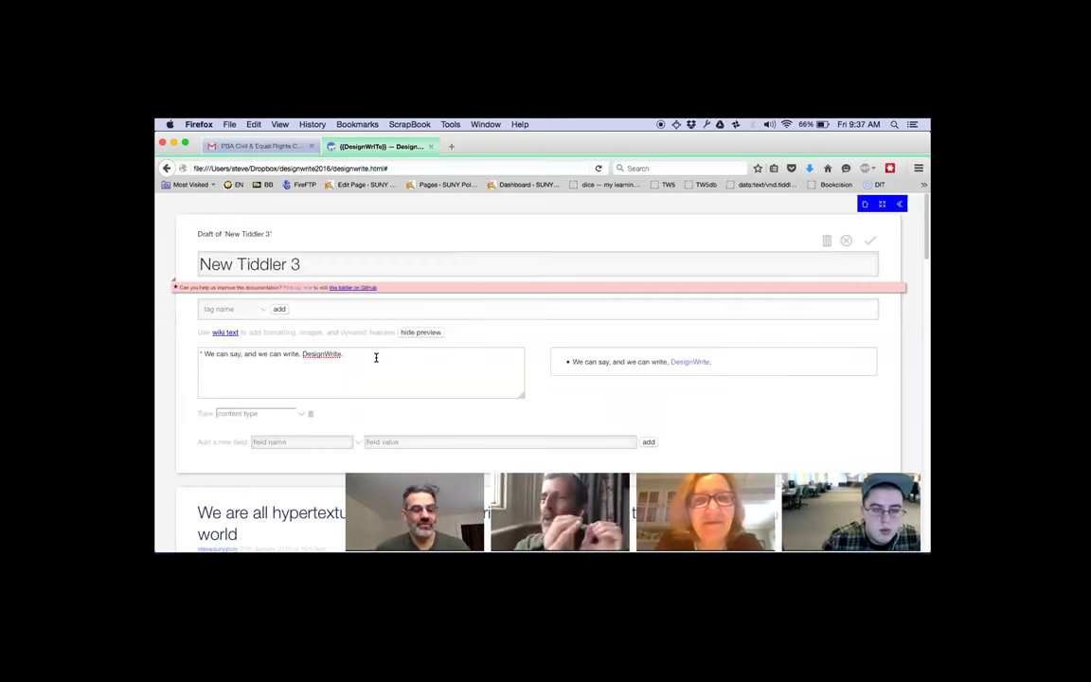
text([)
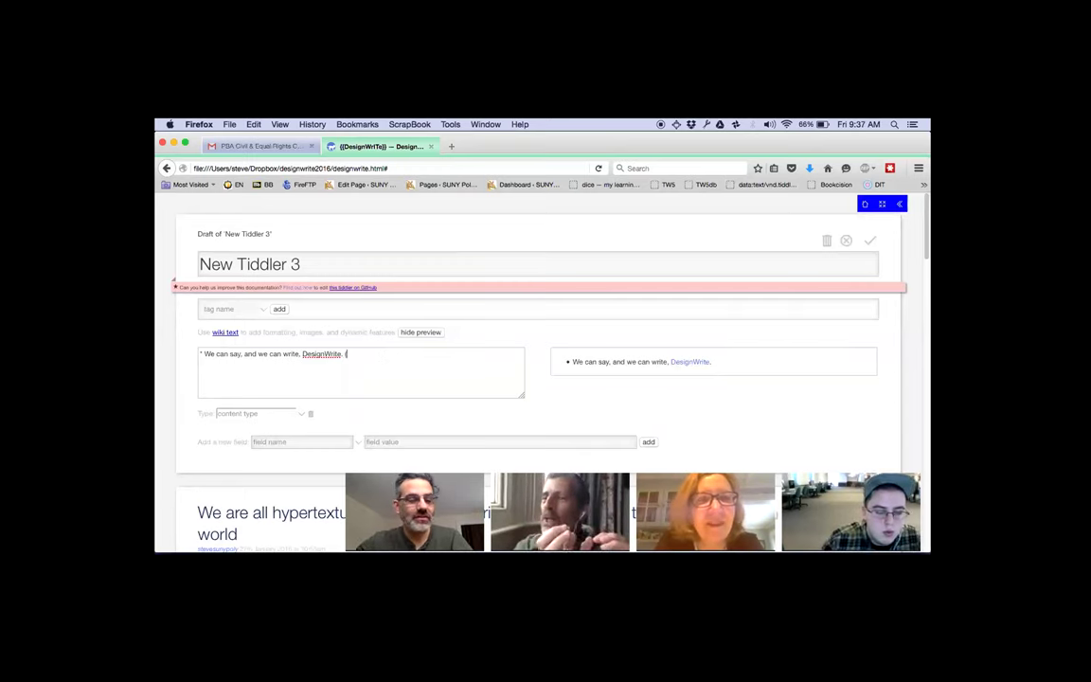
text(Writing is in)
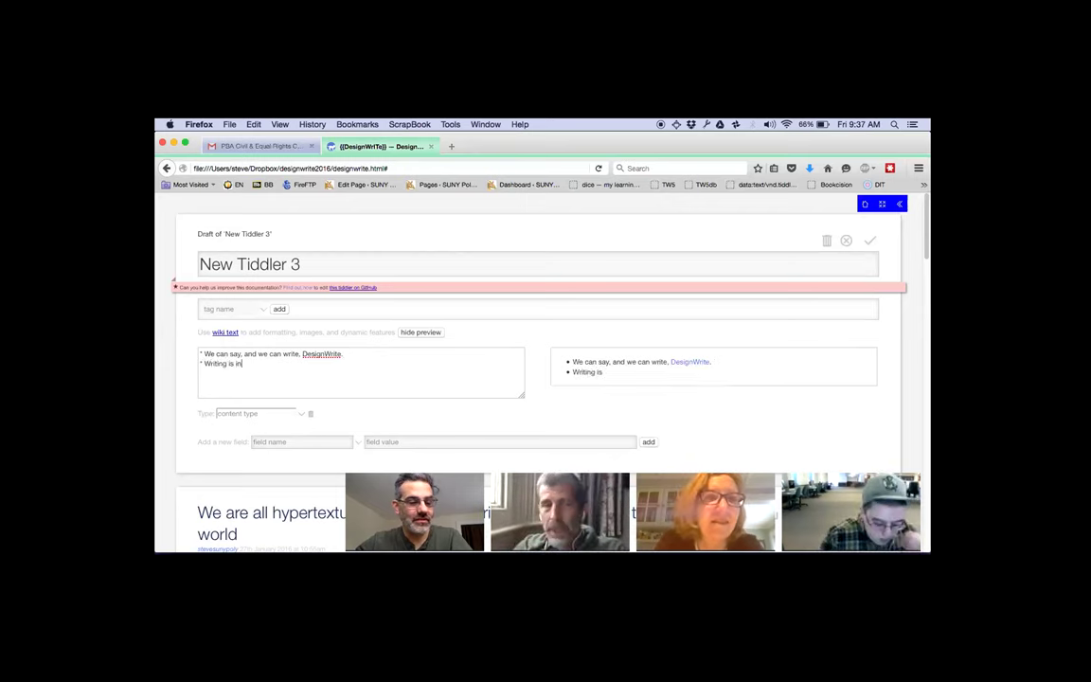
text(timate. I)
text(Writing)
text(IsIntimate)
text())
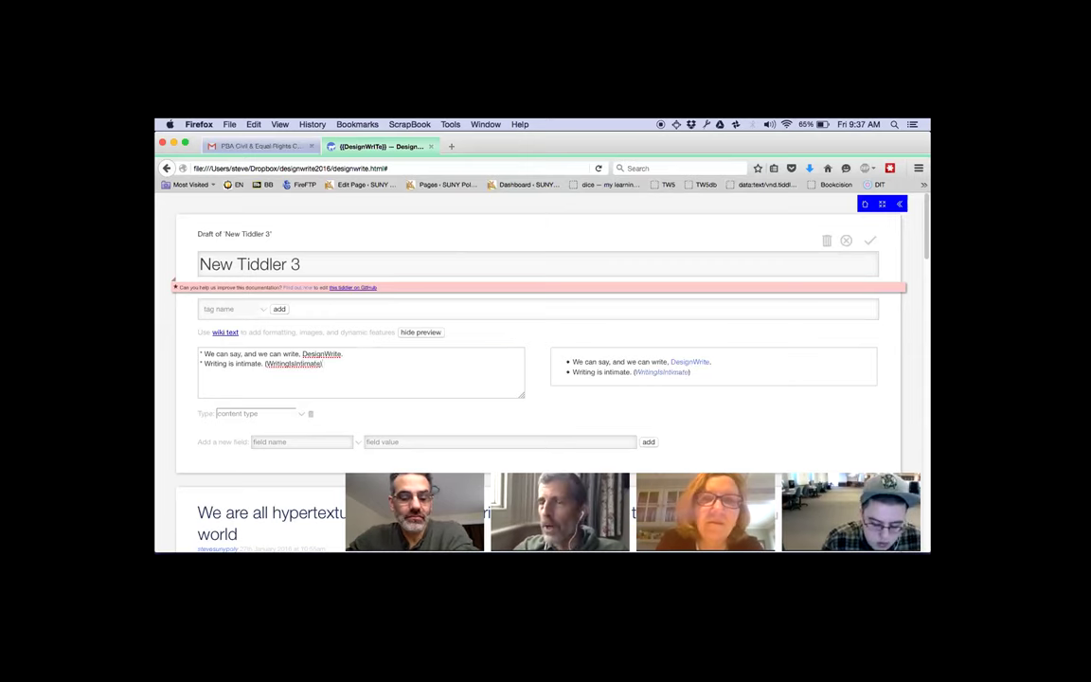
click(690, 434)
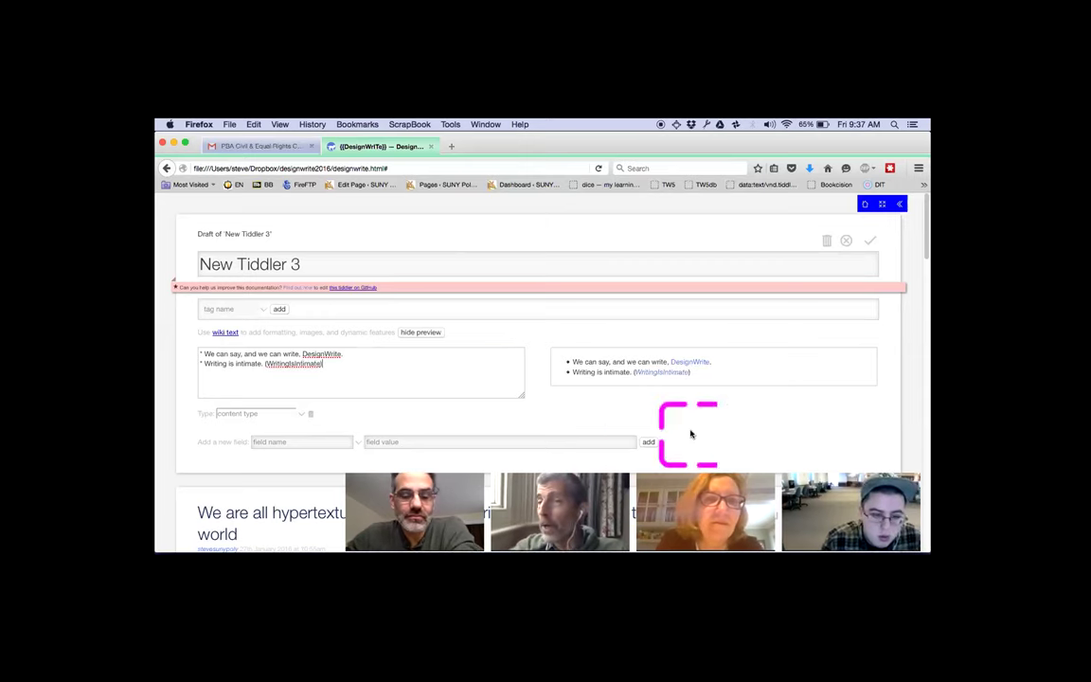
Create and save WritingIsIntimate: 'Sort of like using the bathroom… compared voting to using a public toilet.'.
click(668, 375)
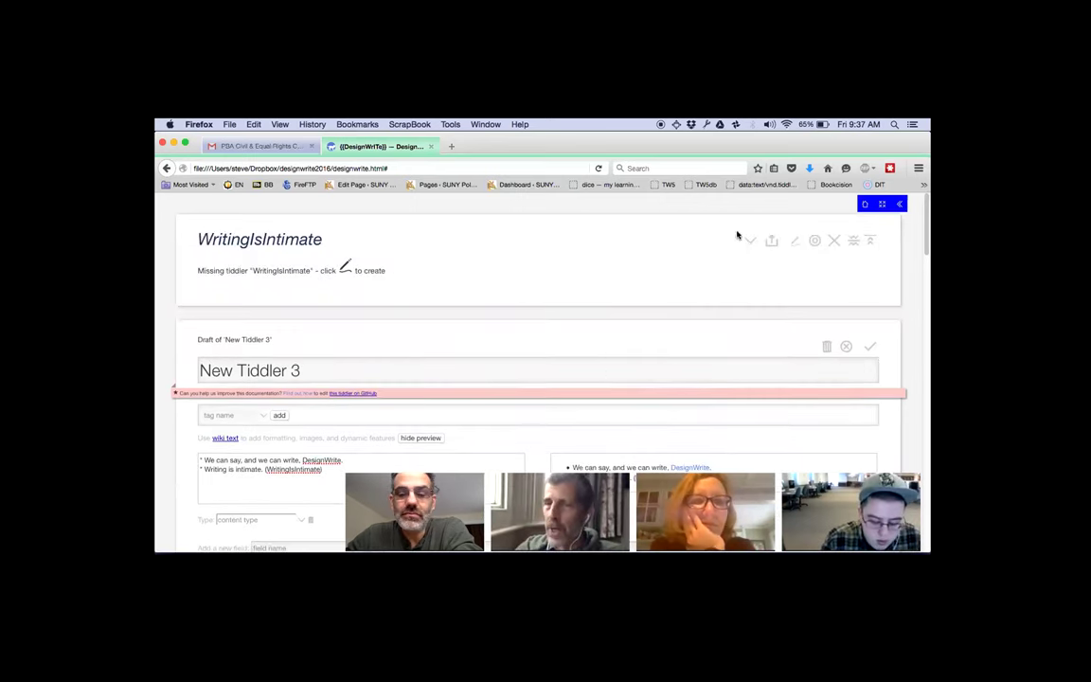
click(797, 242)
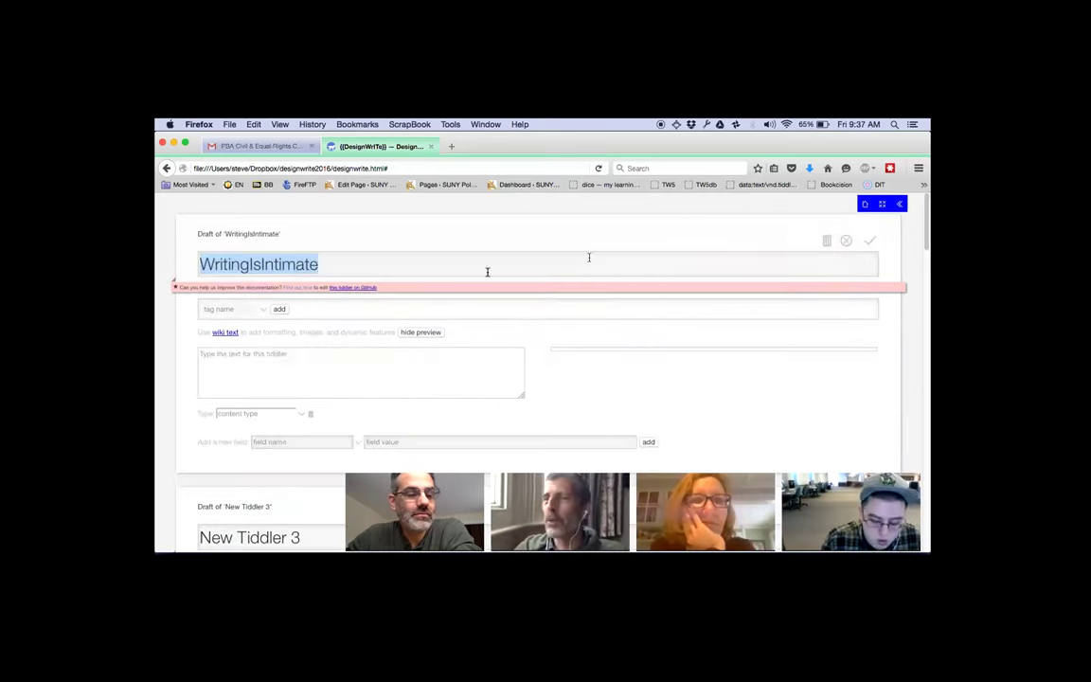
click(281, 363)
text(Sort of like using the bathroom, I remember so)
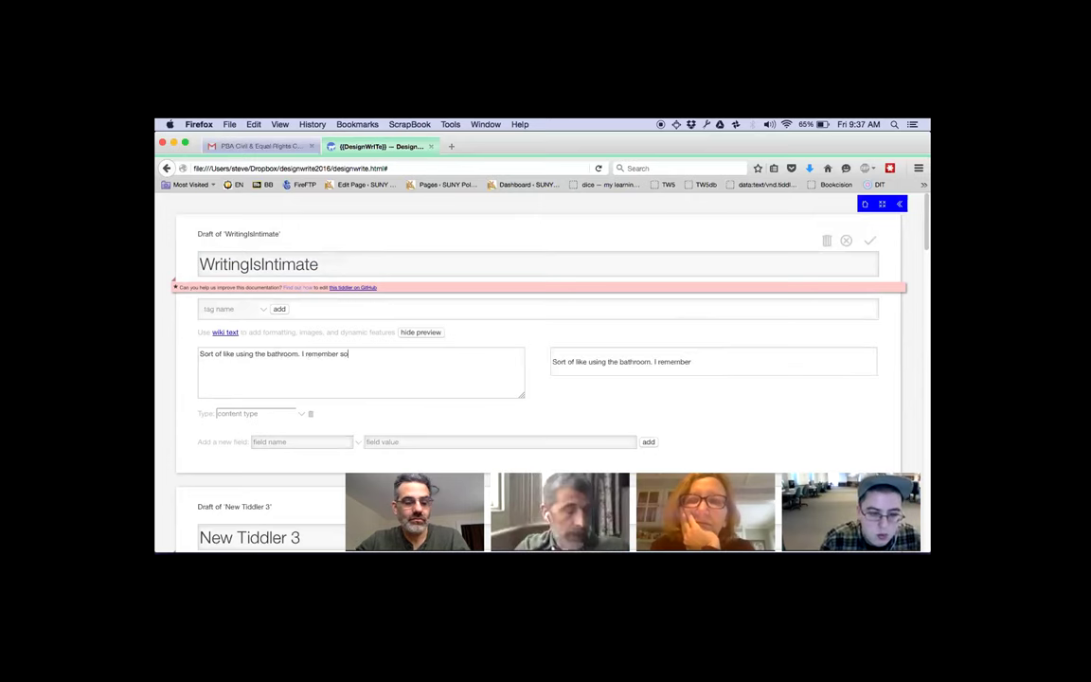
text(meone compared voting)
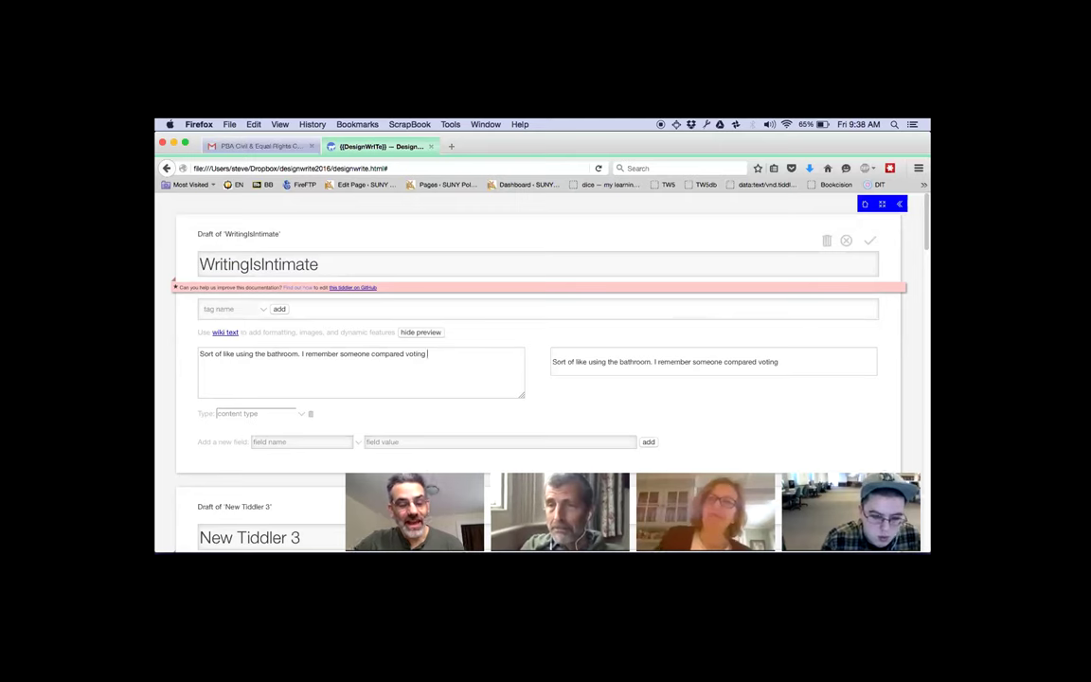
scroll(538, 378, down, 1)
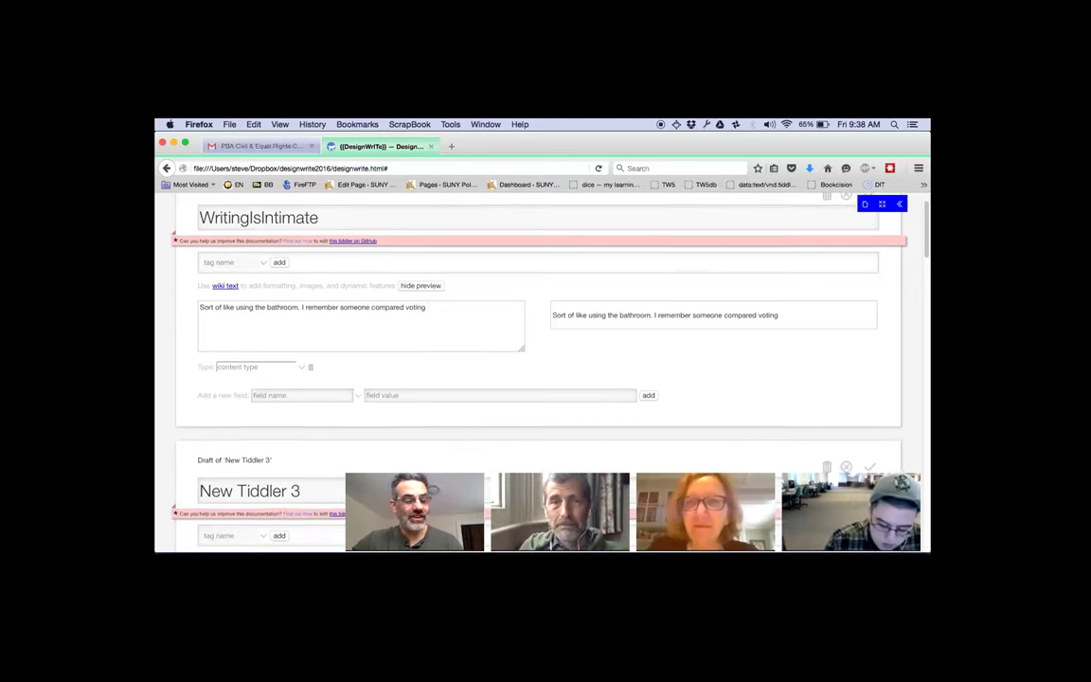
scroll(485, 335, up, 1)
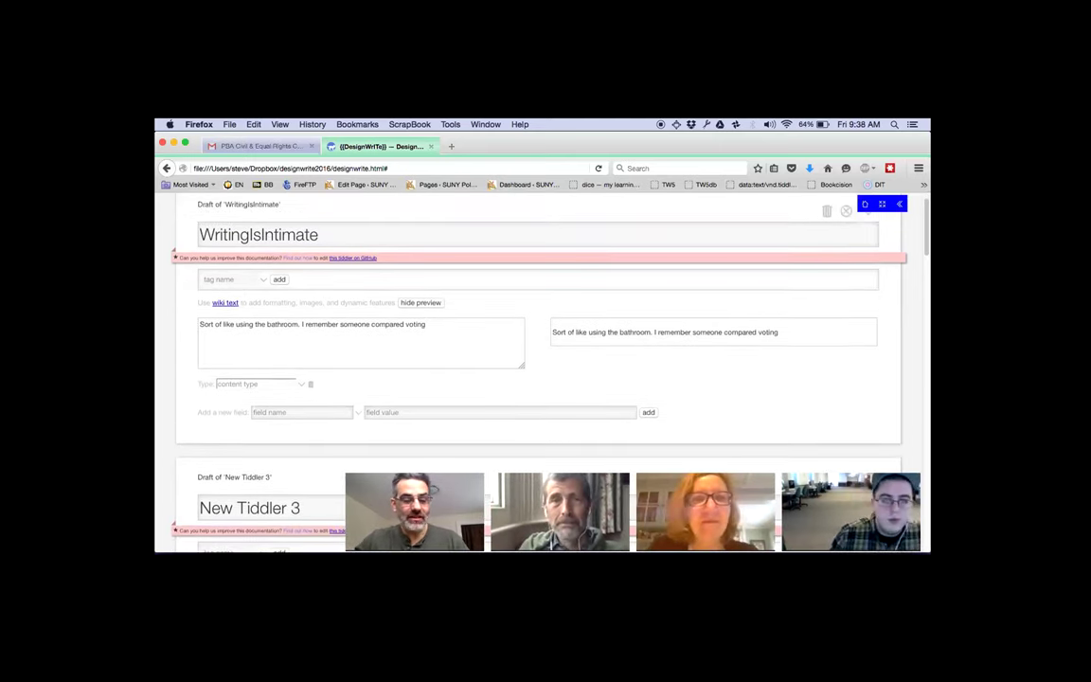
text(to using a public)
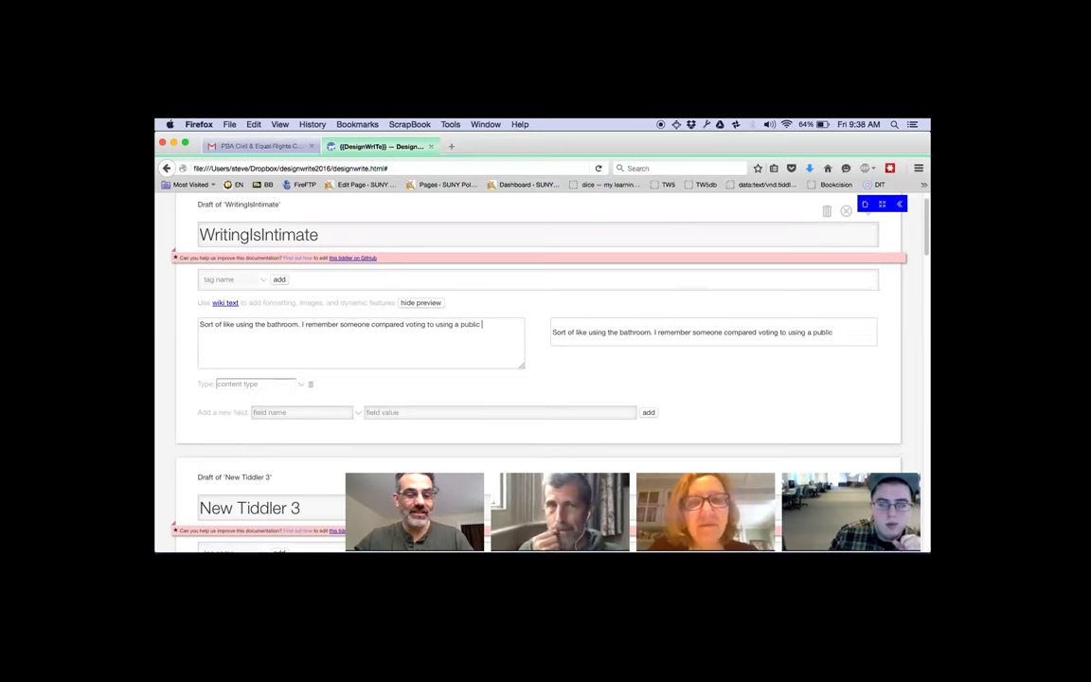
text( toilet)
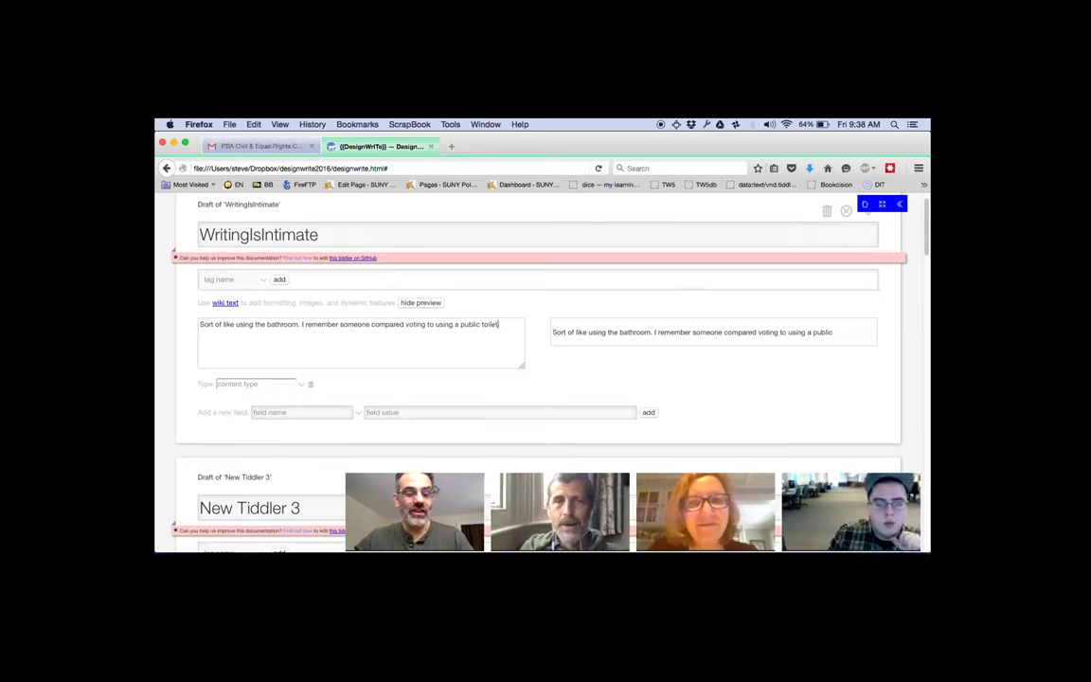
text(.)
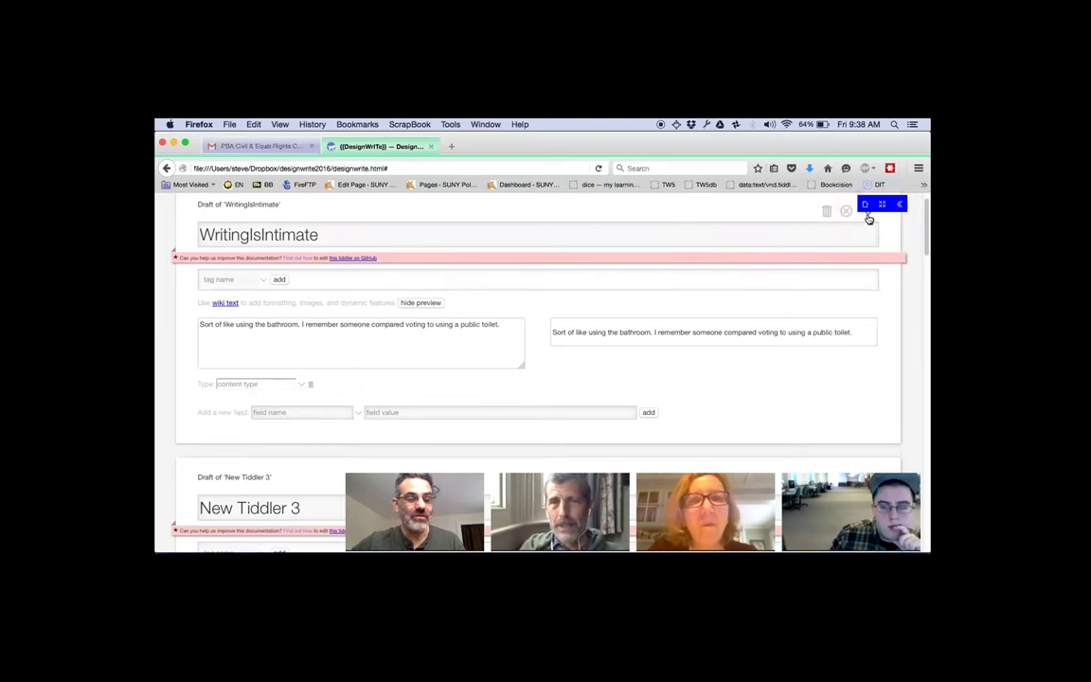
click(870, 214)
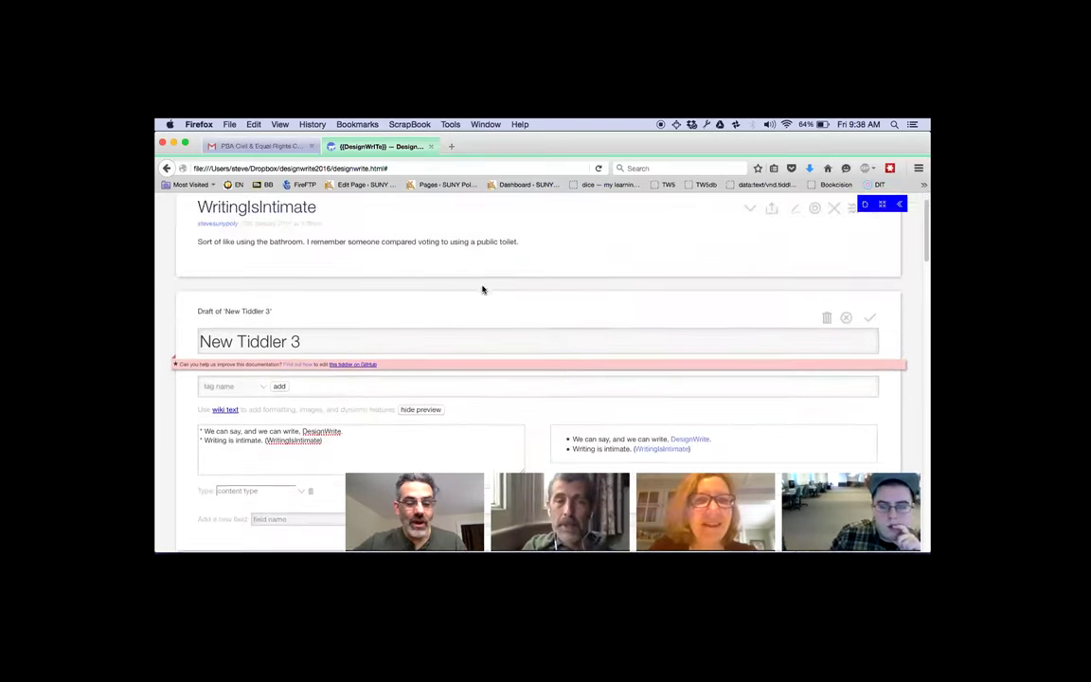
Retitle the New Tiddler 3 draft to VerbalLinks and begin an empty third bullet.
scroll(482, 286, down, 3)
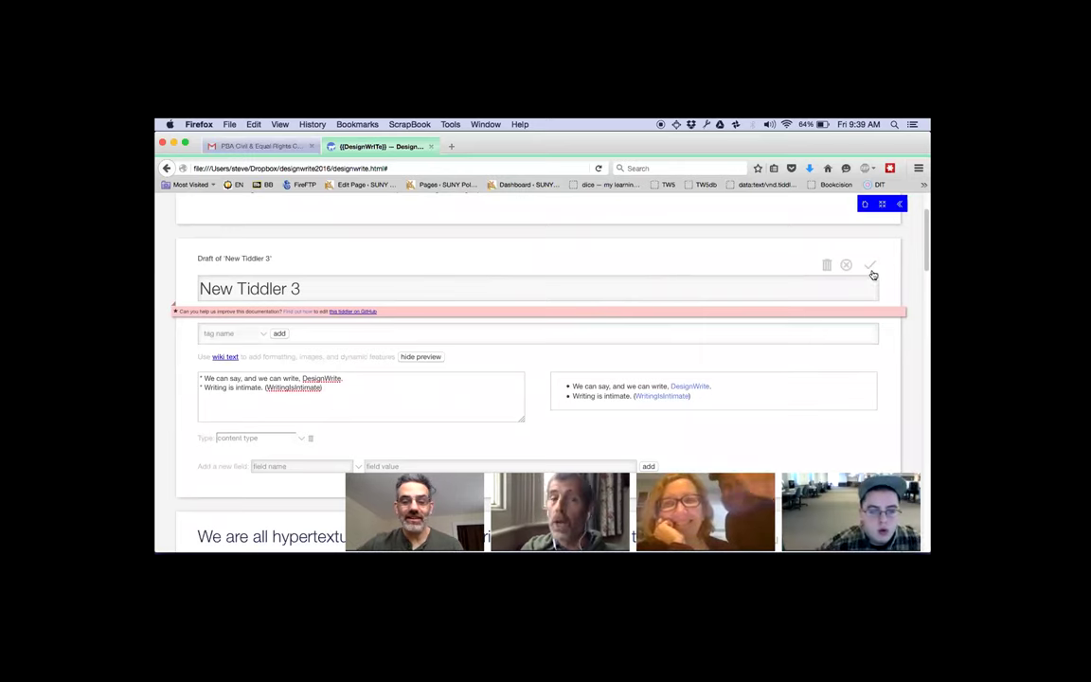
triple_click(498, 290)
text(V)
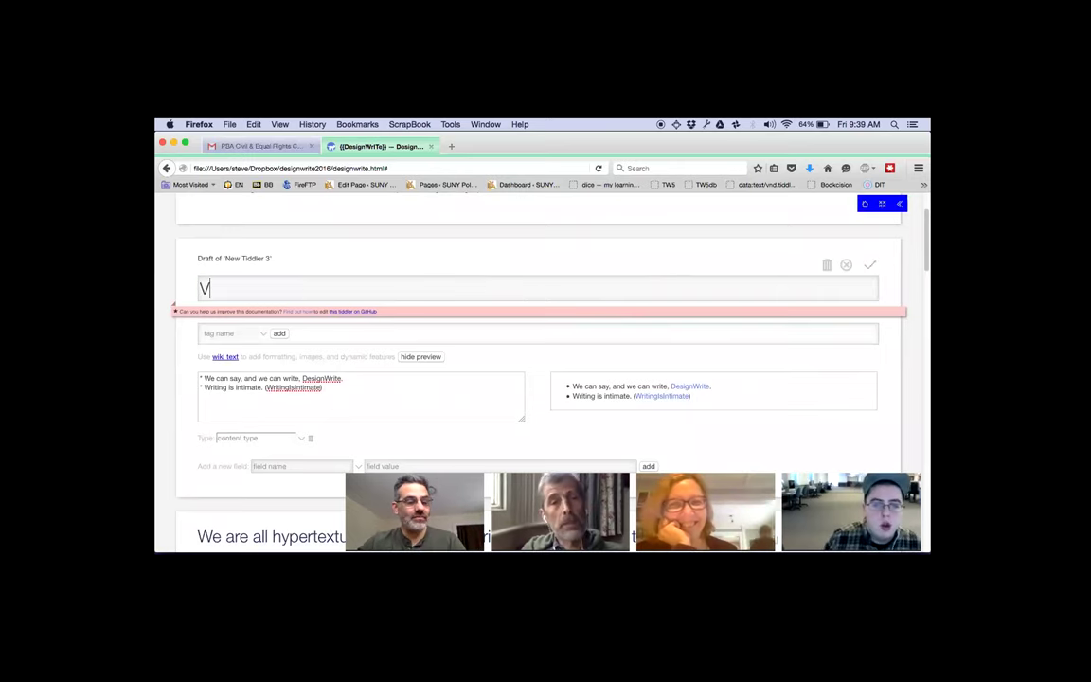
text(erbalLinks)
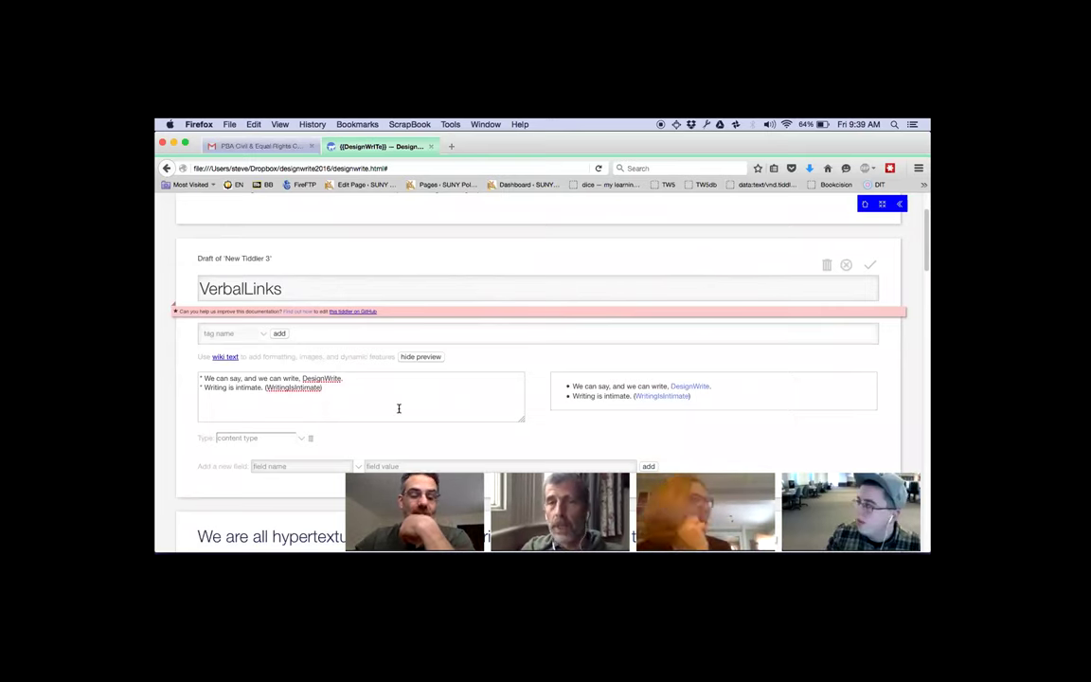
scroll(374, 398, down, 1)
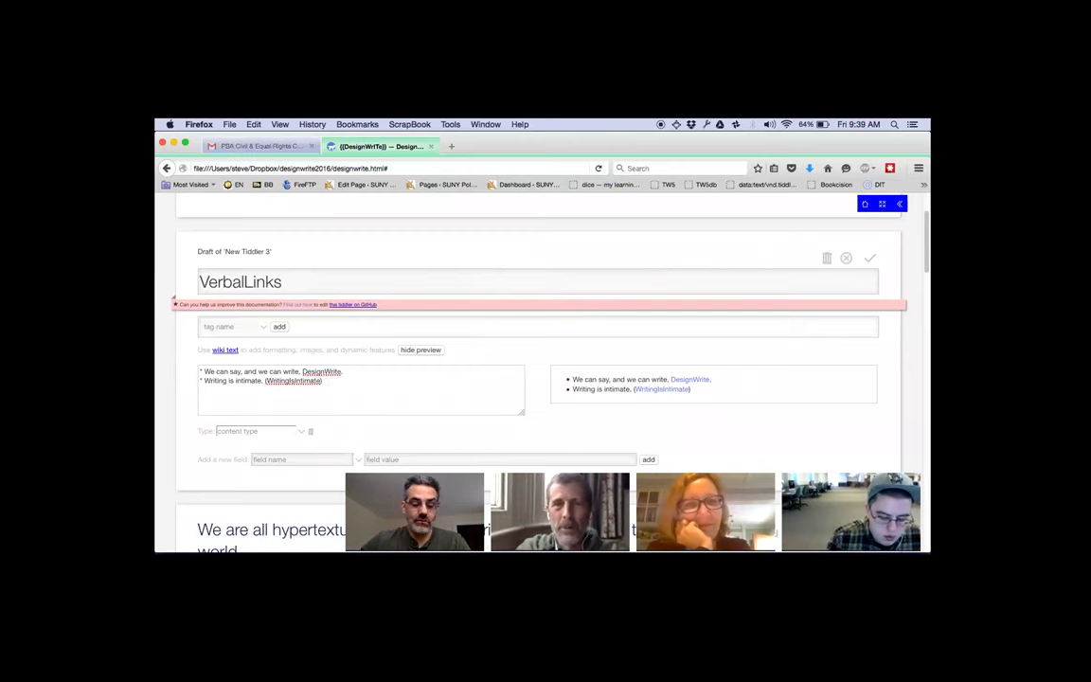
text(*)
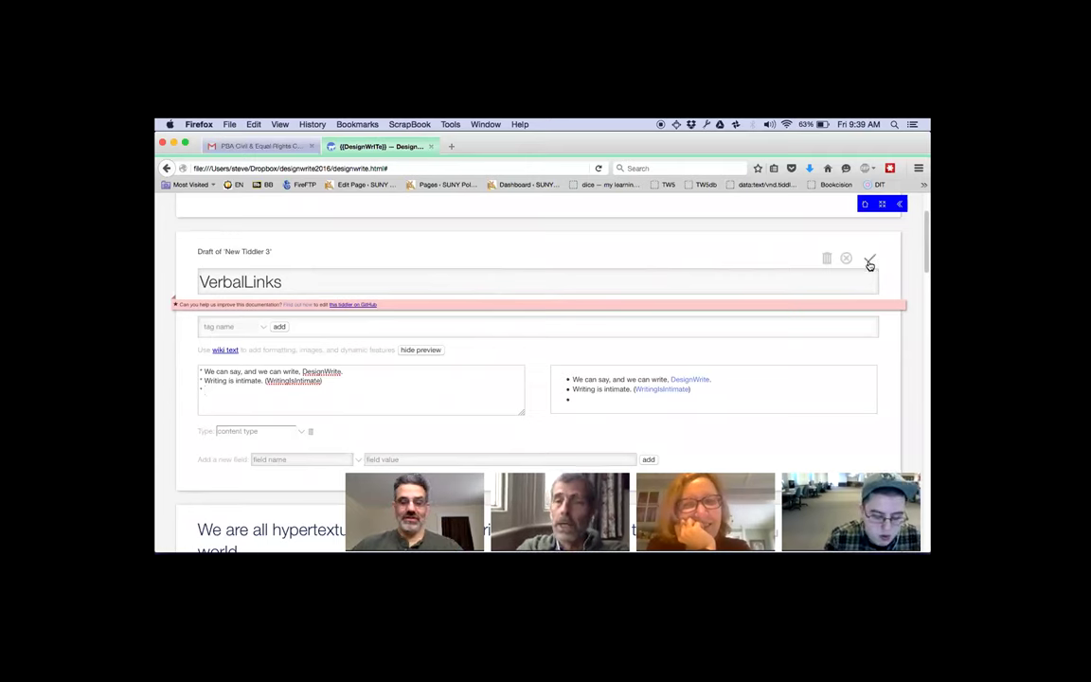
Close the WritingIsIntimate tiddler.
click(904, 204)
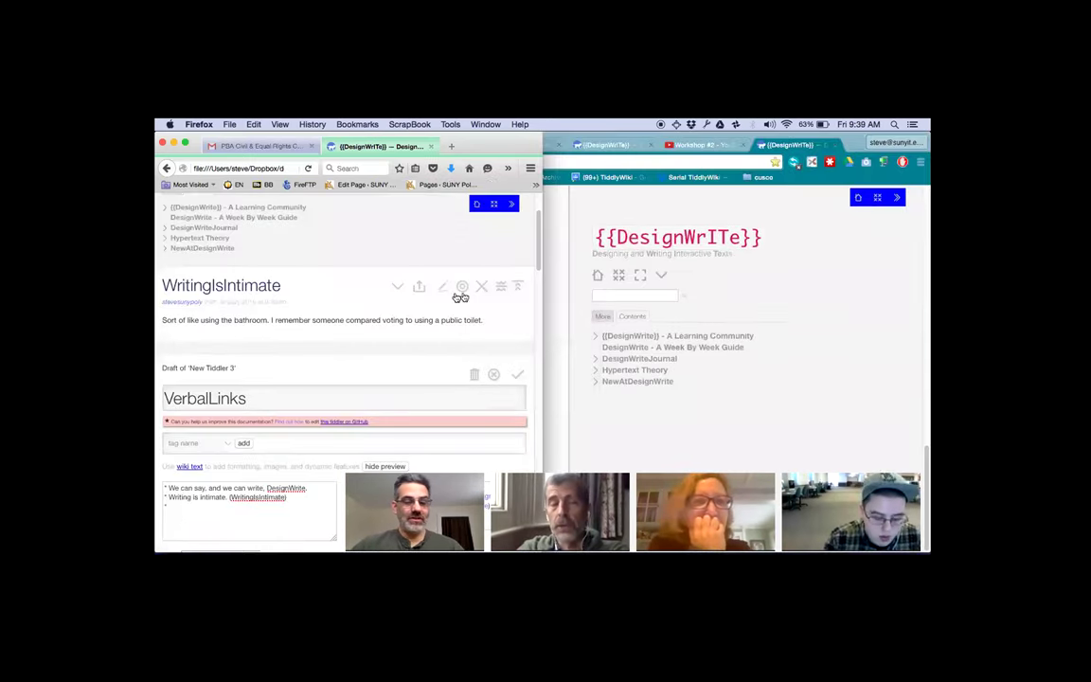
click(482, 286)
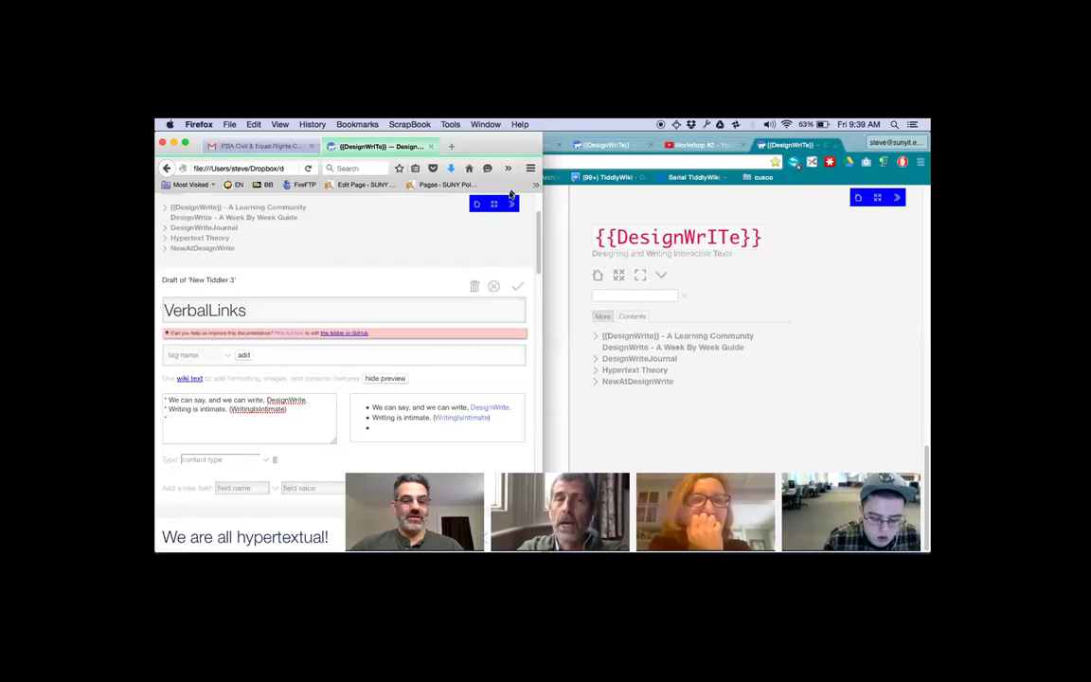
scroll(511, 207, down, 3)
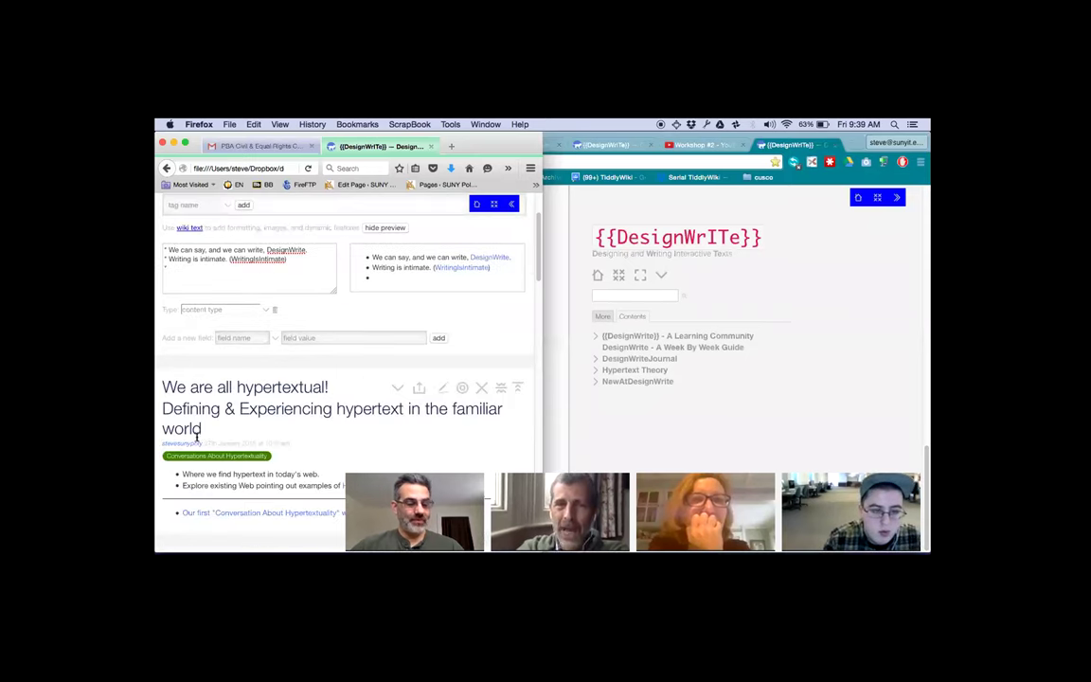
scroll(196, 435, down, 3)
scroll(196, 435, down, 1)
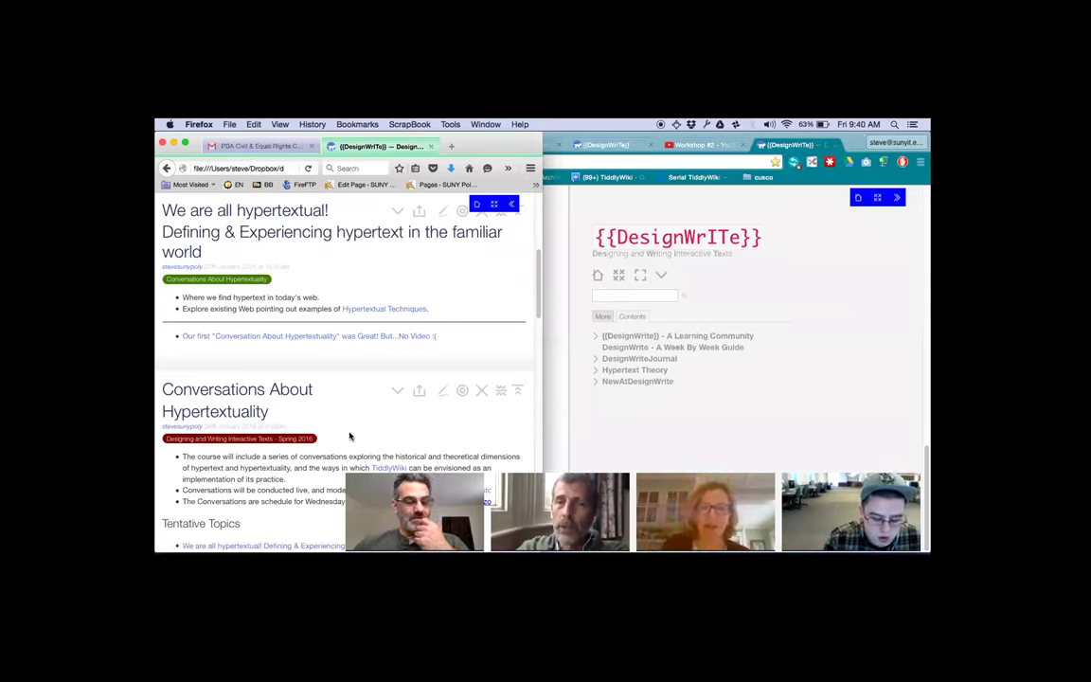
scroll(360, 420, down, 1)
scroll(360, 420, down, 5)
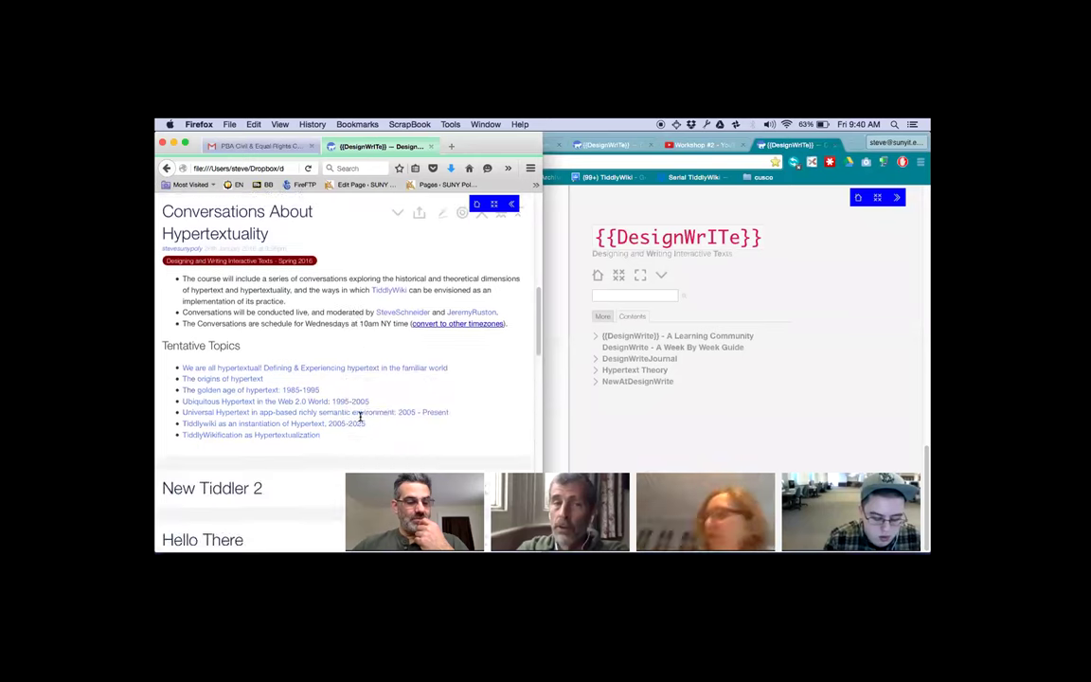
scroll(360, 420, up, 3)
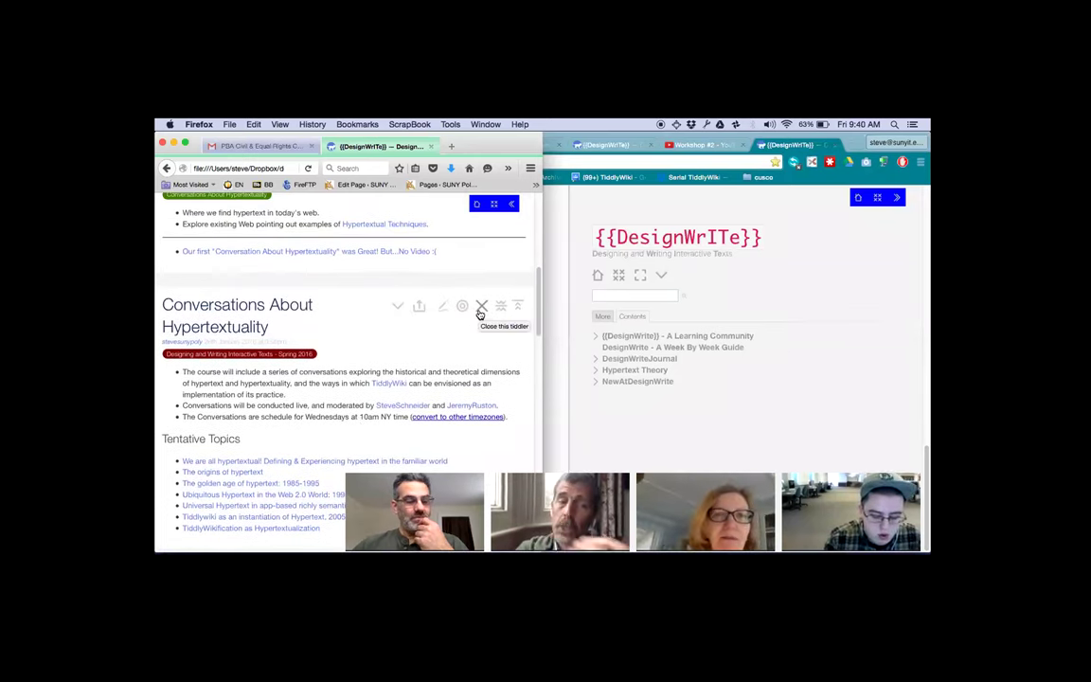
Close the Conversations About Hypertextuality and New Tiddler 2 tiddlers.
click(481, 312)
scroll(481, 313, up, 2)
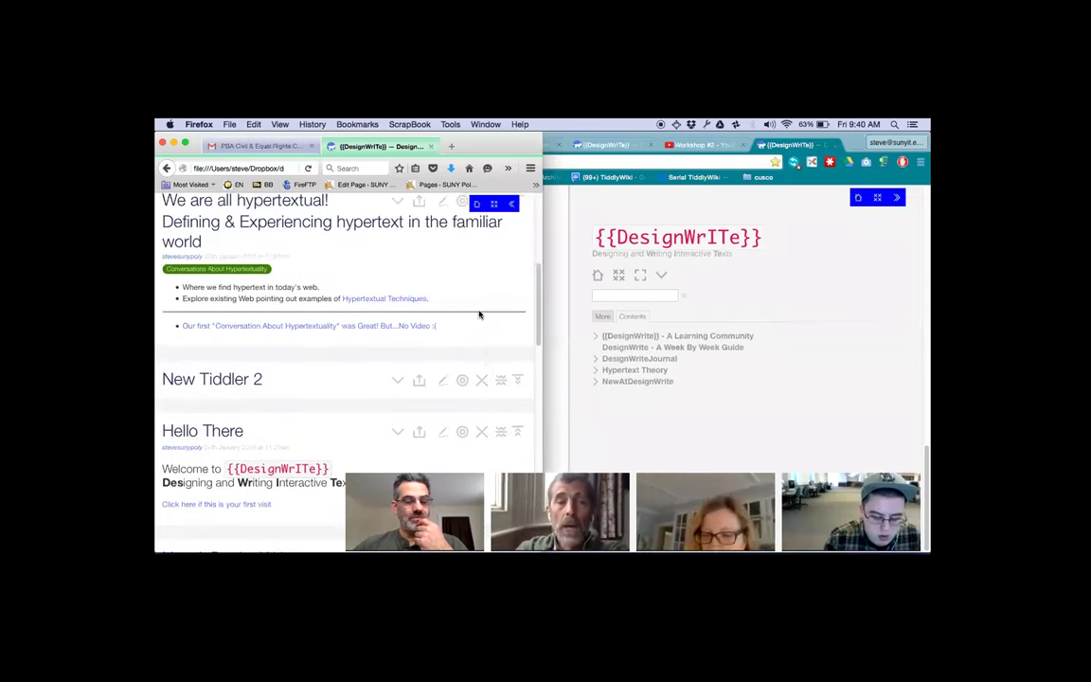
click(480, 380)
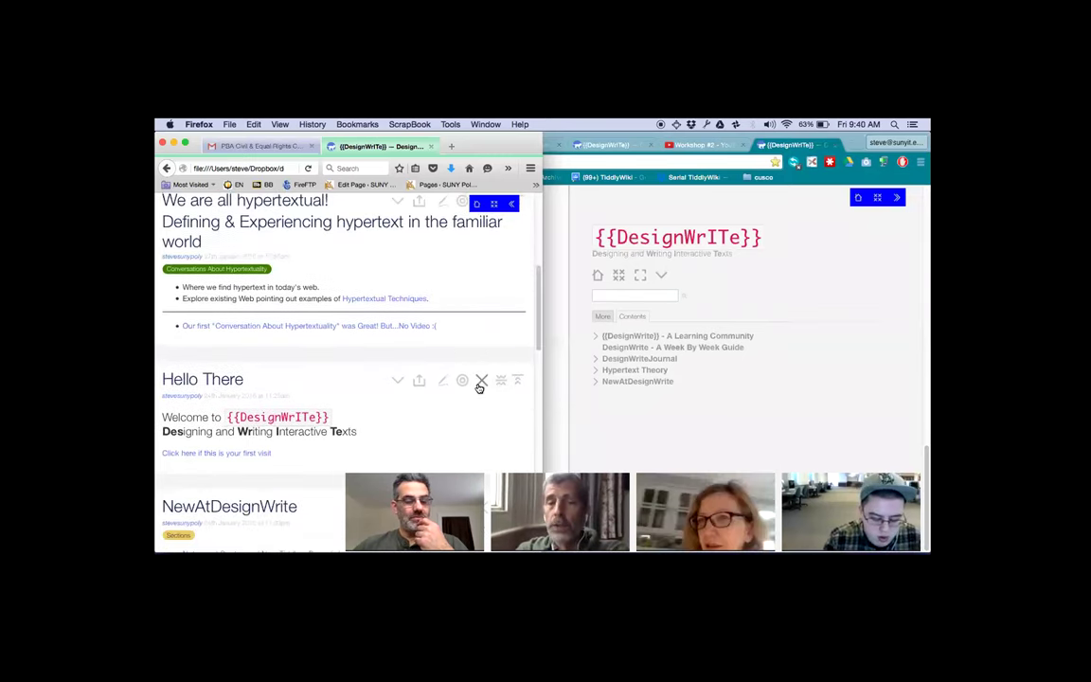
scroll(478, 387, up, 2)
scroll(478, 387, up, 3)
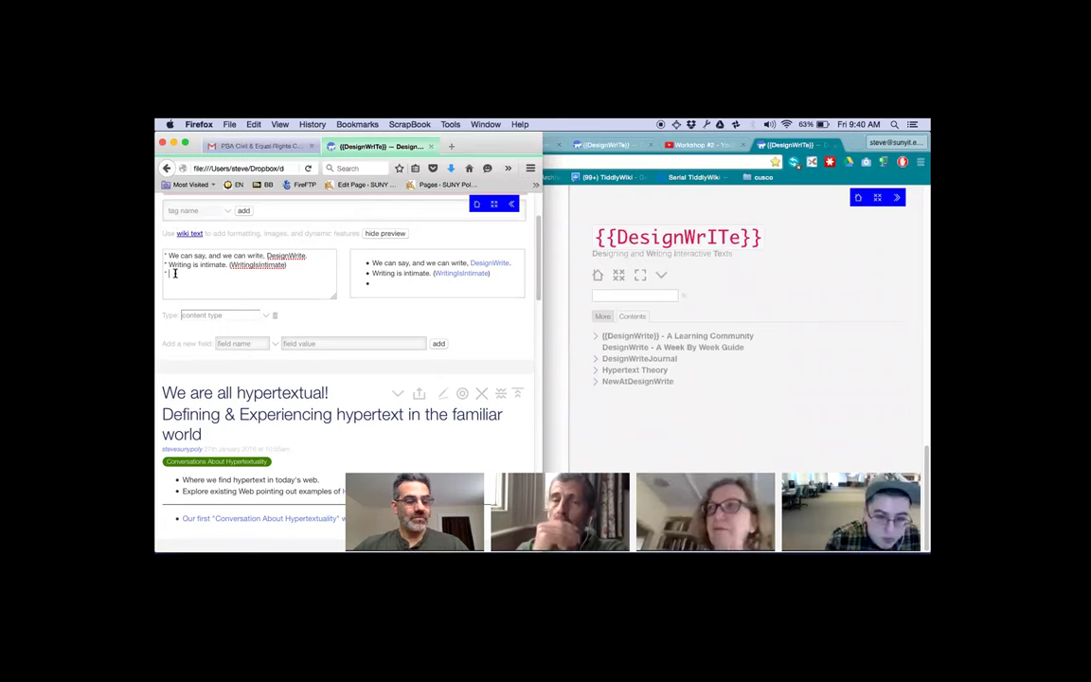
Write the bullet 'Approach -- using TableOfContents (actually, based in <<tag Sections>>' and start a new line.
text(Approach)
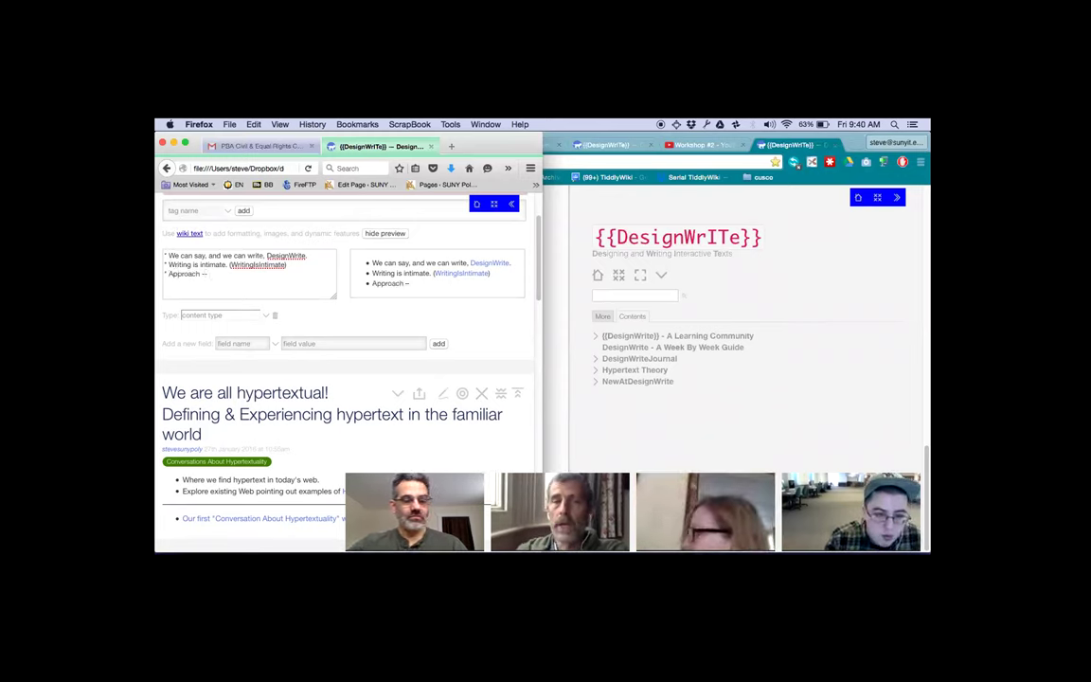
text( -- usi)
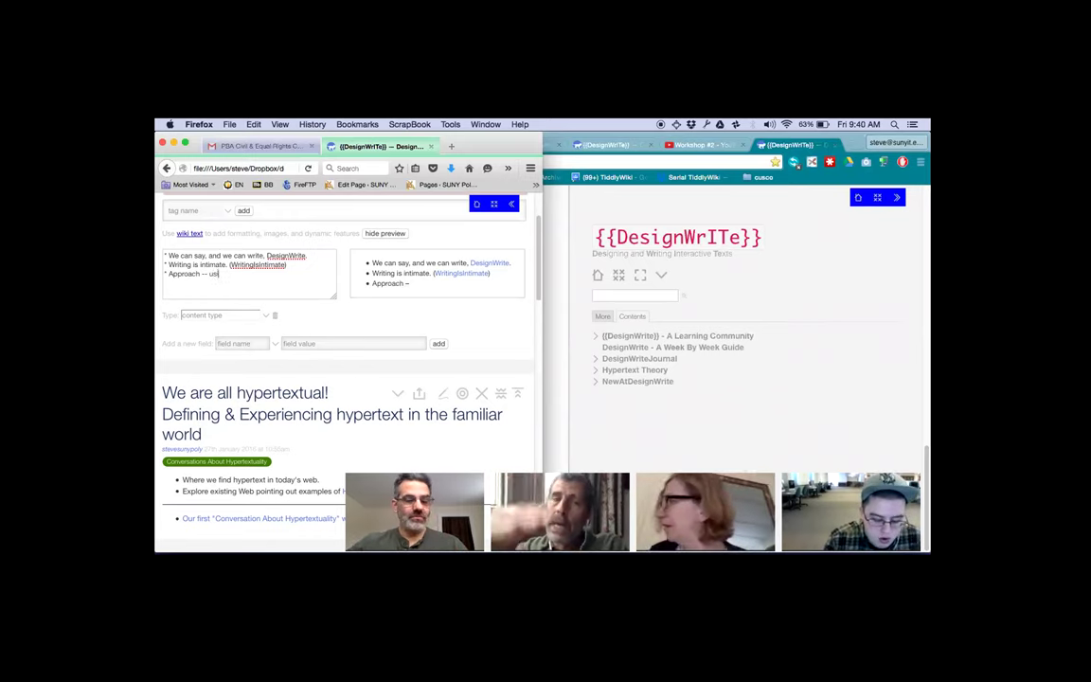
text(ng TableOf)
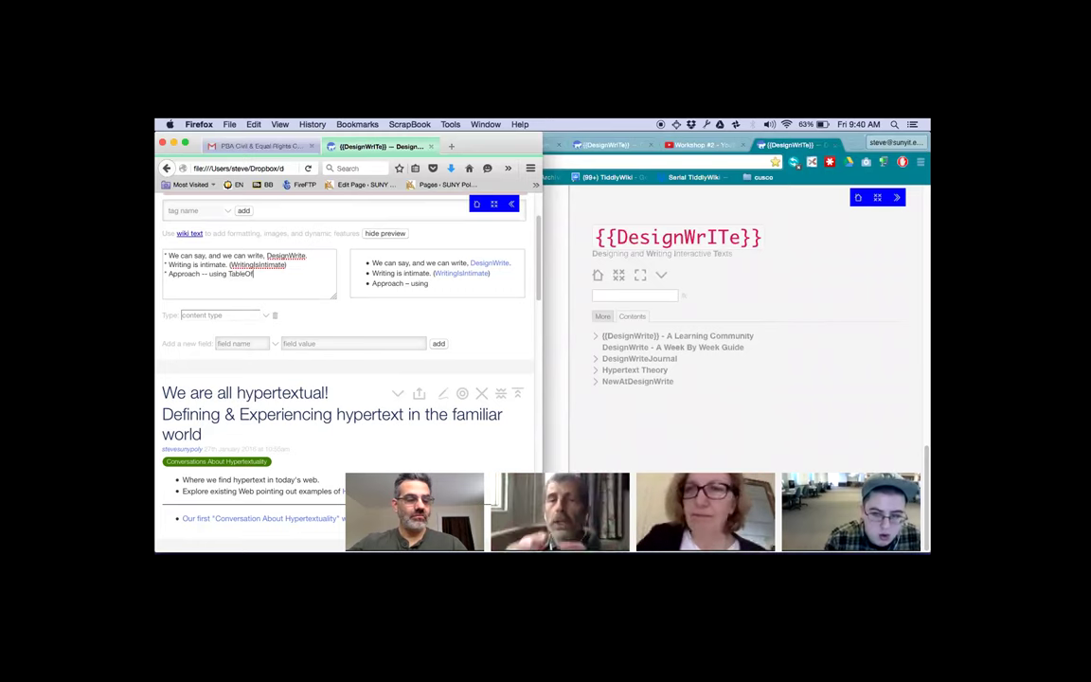
text(Contents (actu)
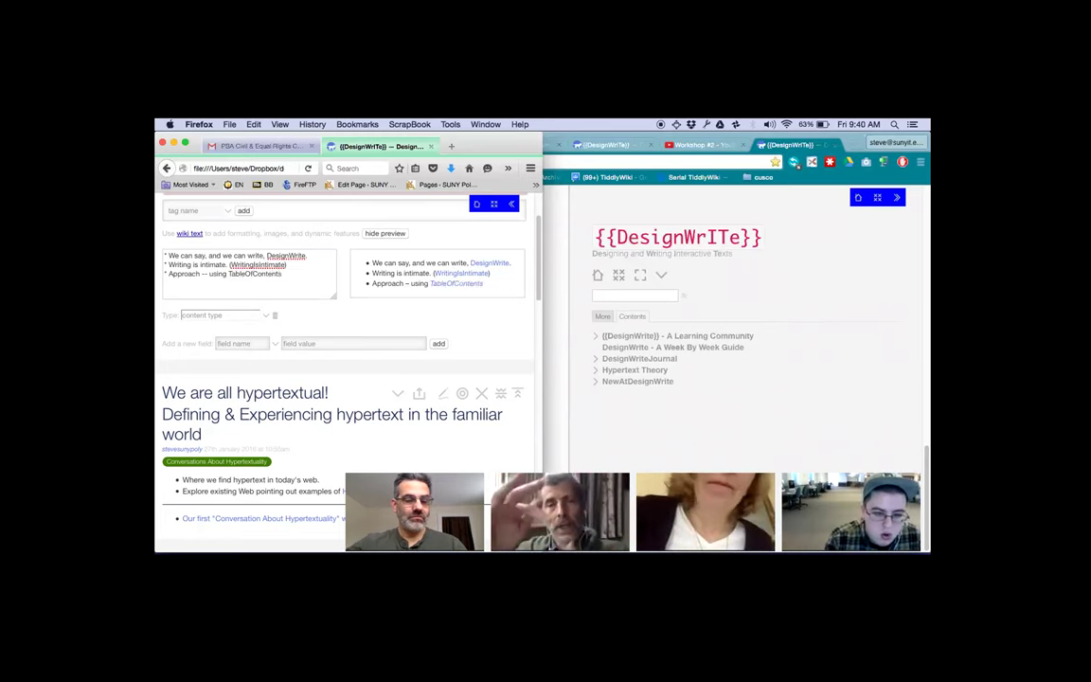
key(BackSpace)
key(BackSpace)
text(ly, base)
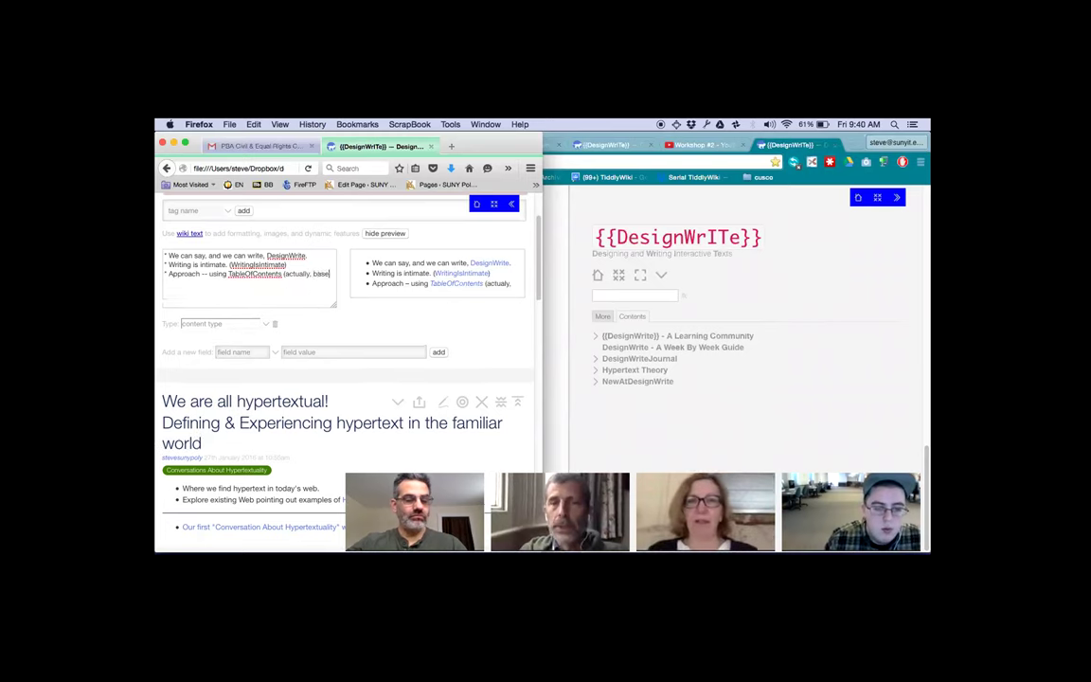
text(d in <<tag Sections>>)
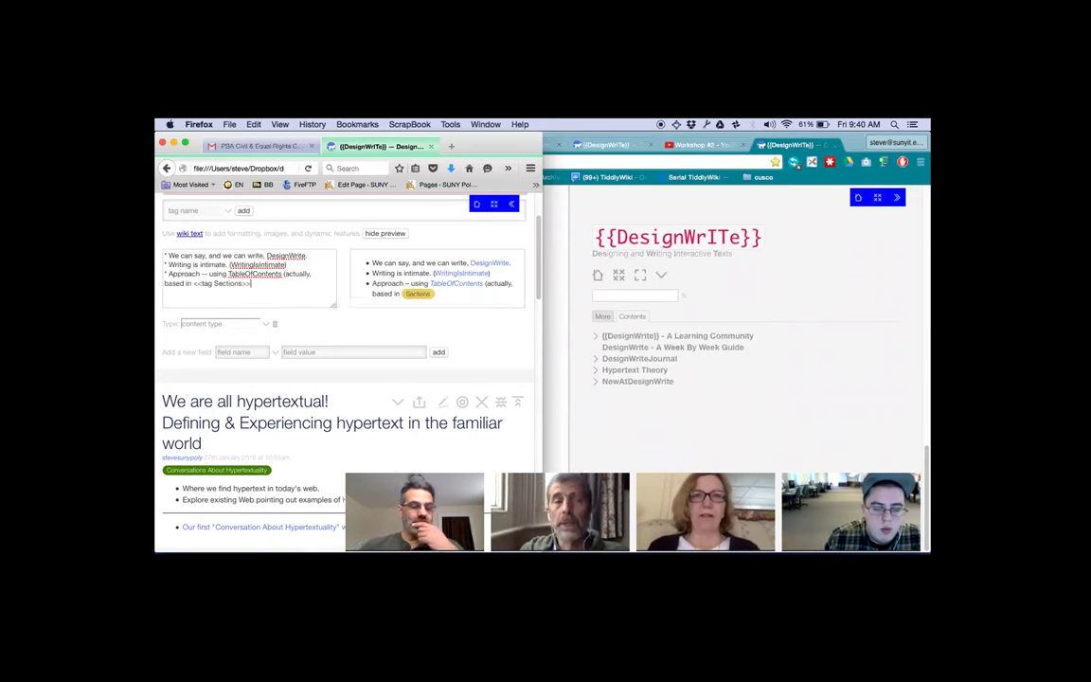
key(Return)
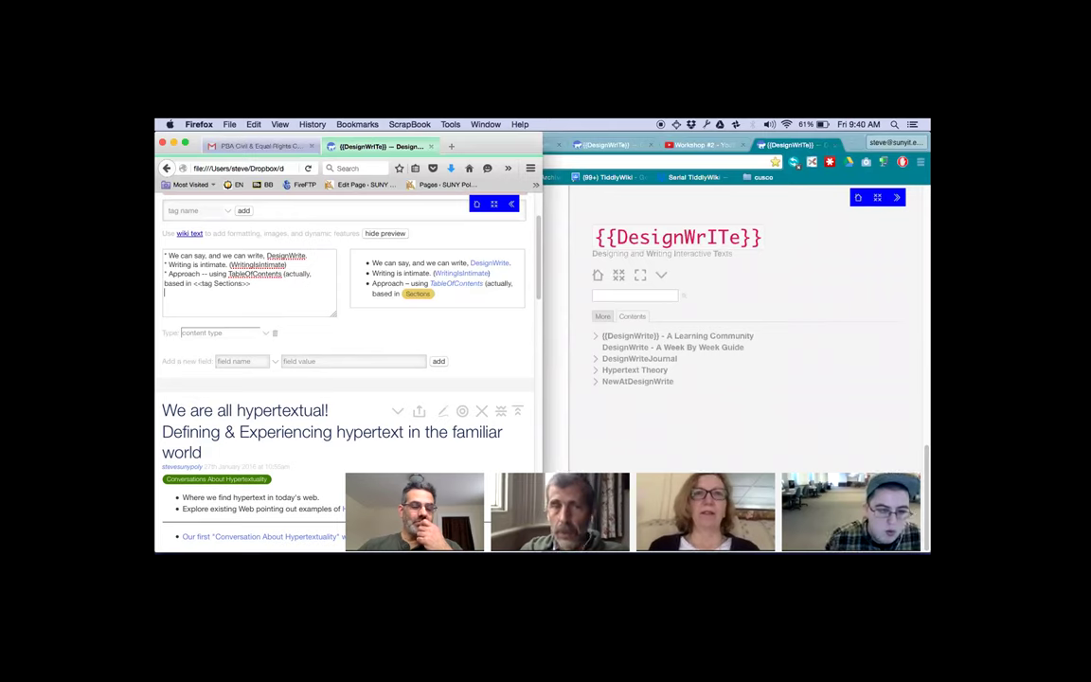
click(434, 409)
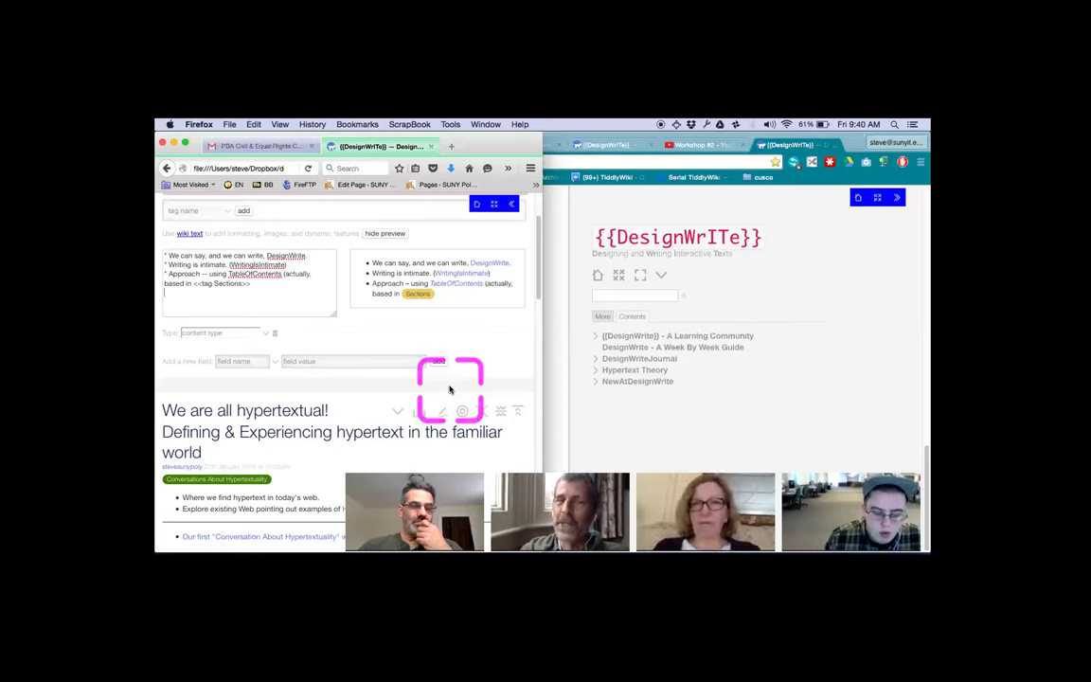
scroll(450, 389, down, 1)
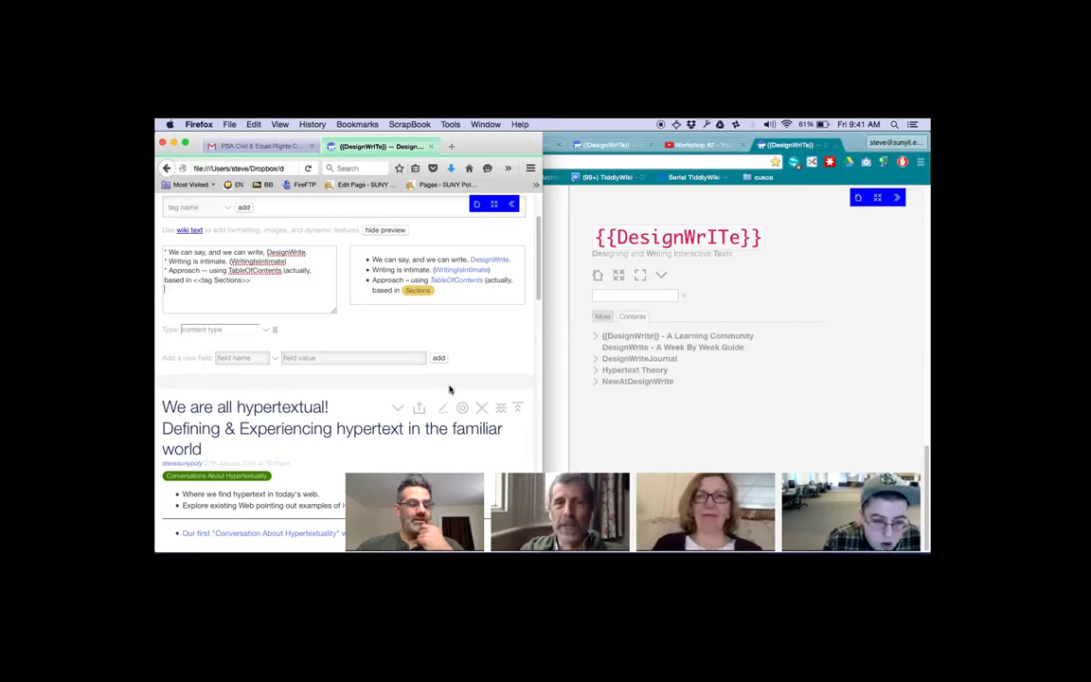
scroll(450, 389, up, 3)
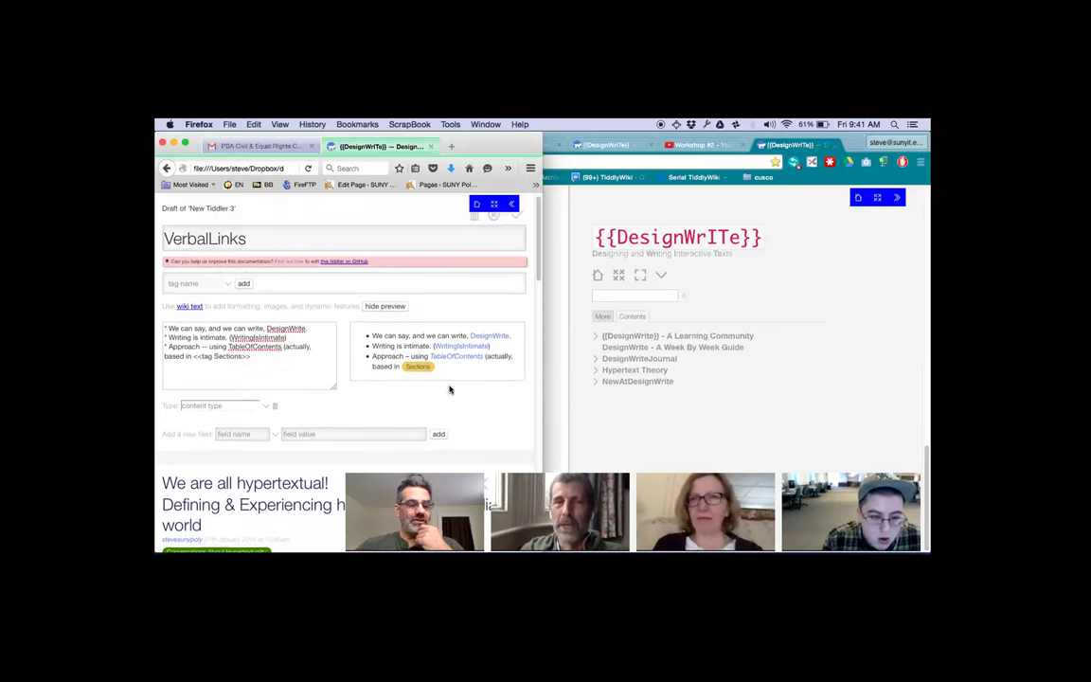
scroll(450, 389, down, 3)
scroll(449, 389, down, 1)
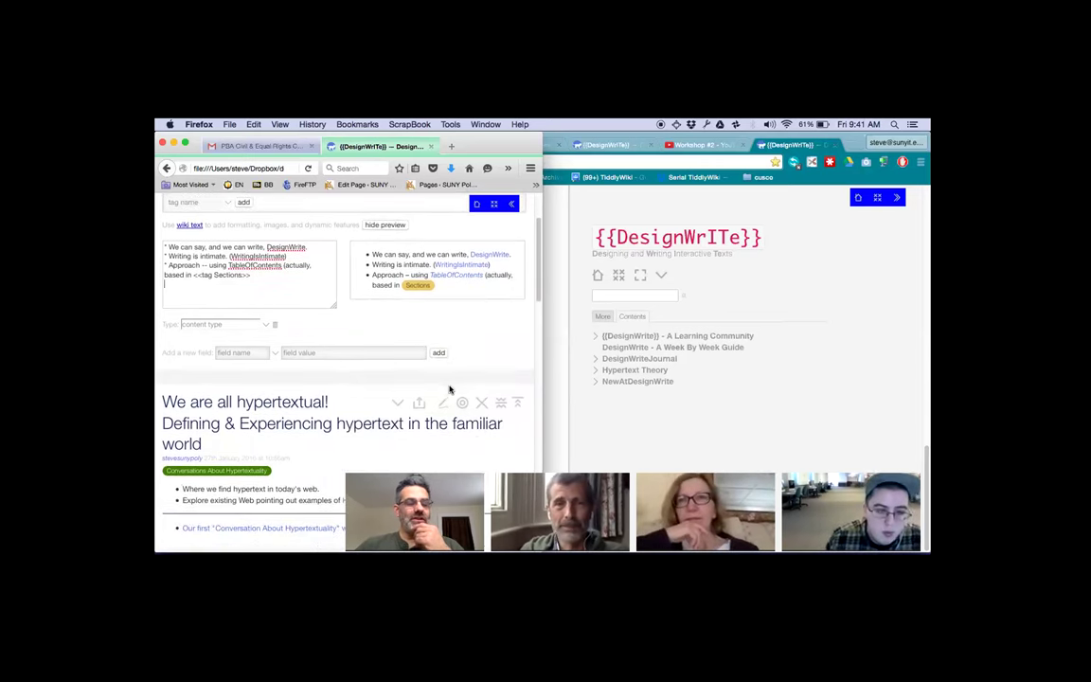
scroll(450, 390, up, 1)
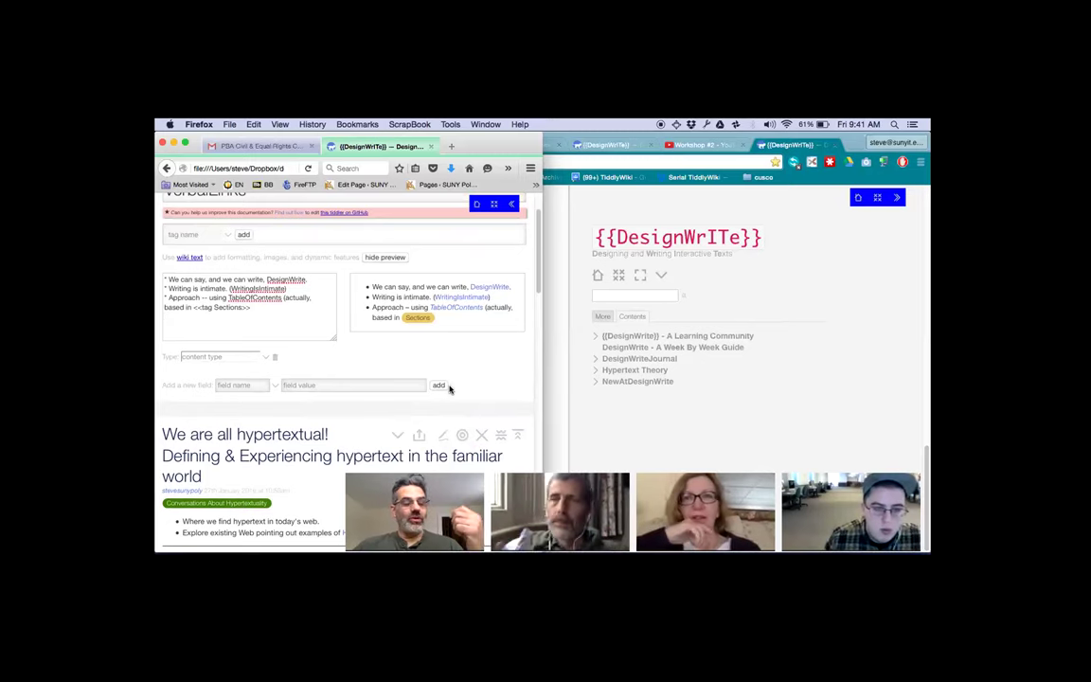
scroll(449, 389, down, 1)
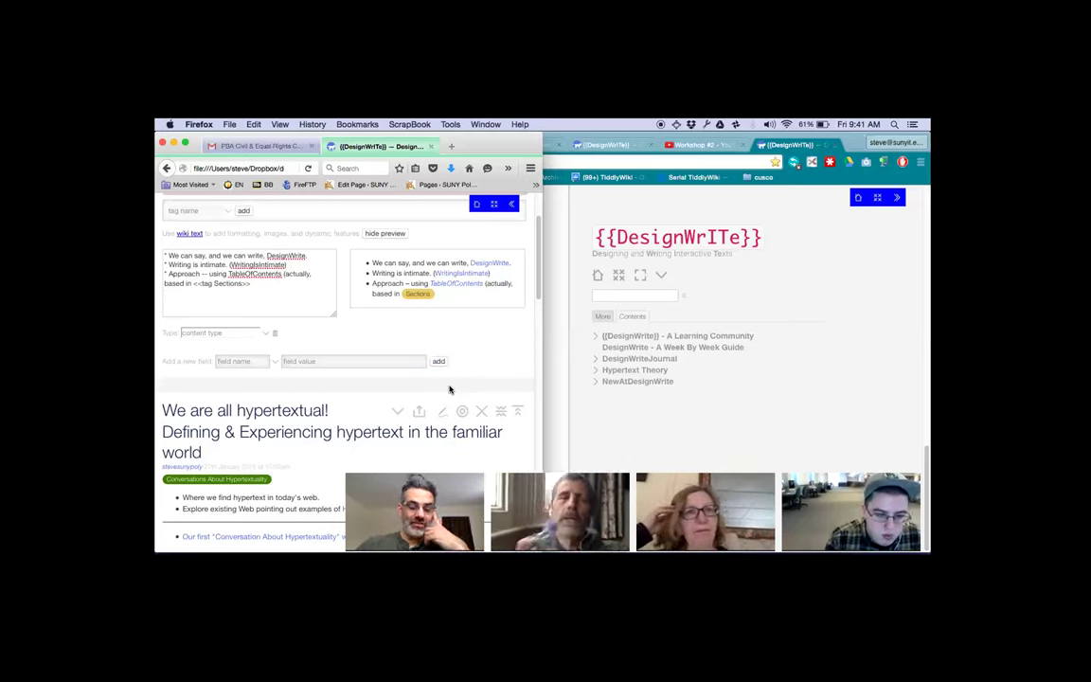
scroll(450, 389, down, 1)
scroll(450, 389, down, 3)
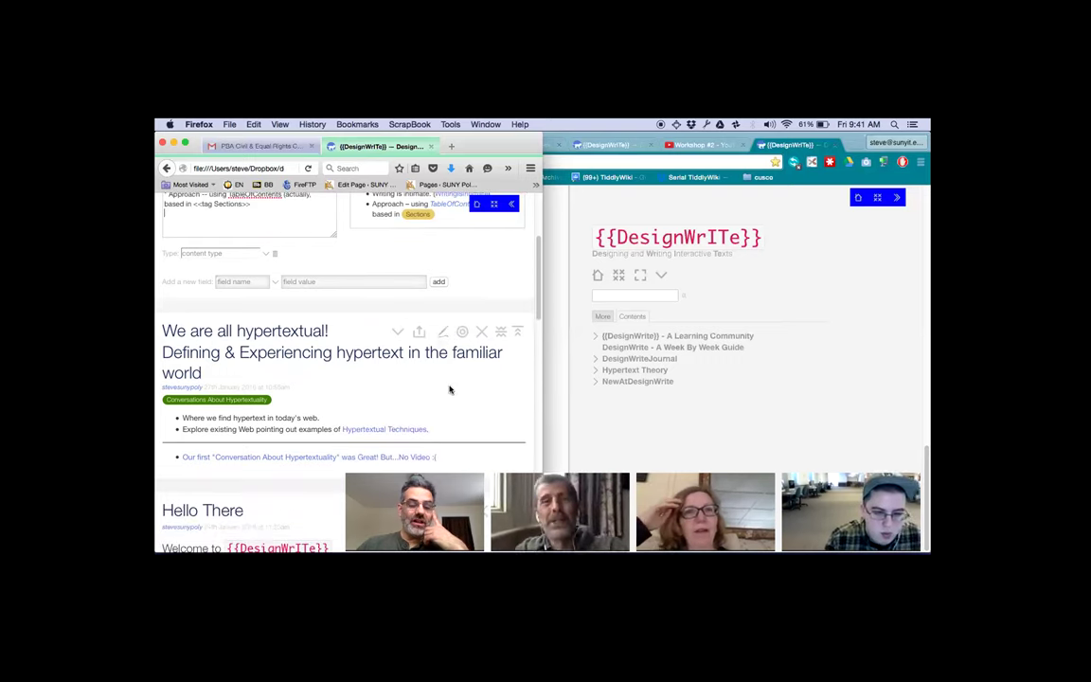
scroll(450, 389, down, 1)
scroll(450, 389, down, 2)
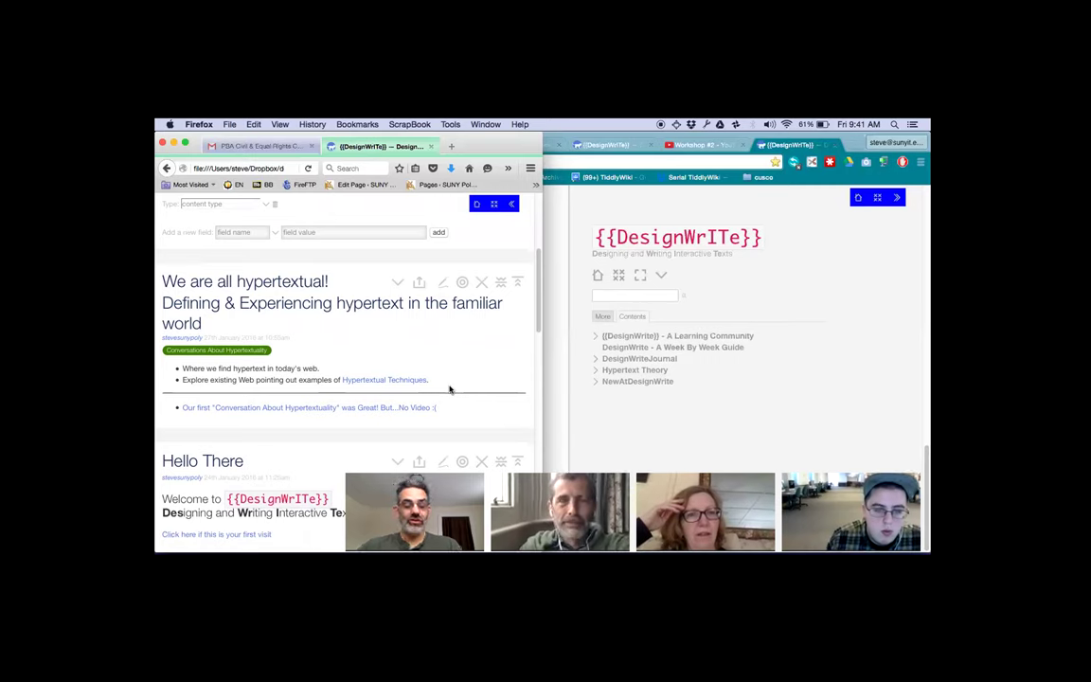
Dock the online wiki's Chrome window to the right half of the screen.
click(814, 399)
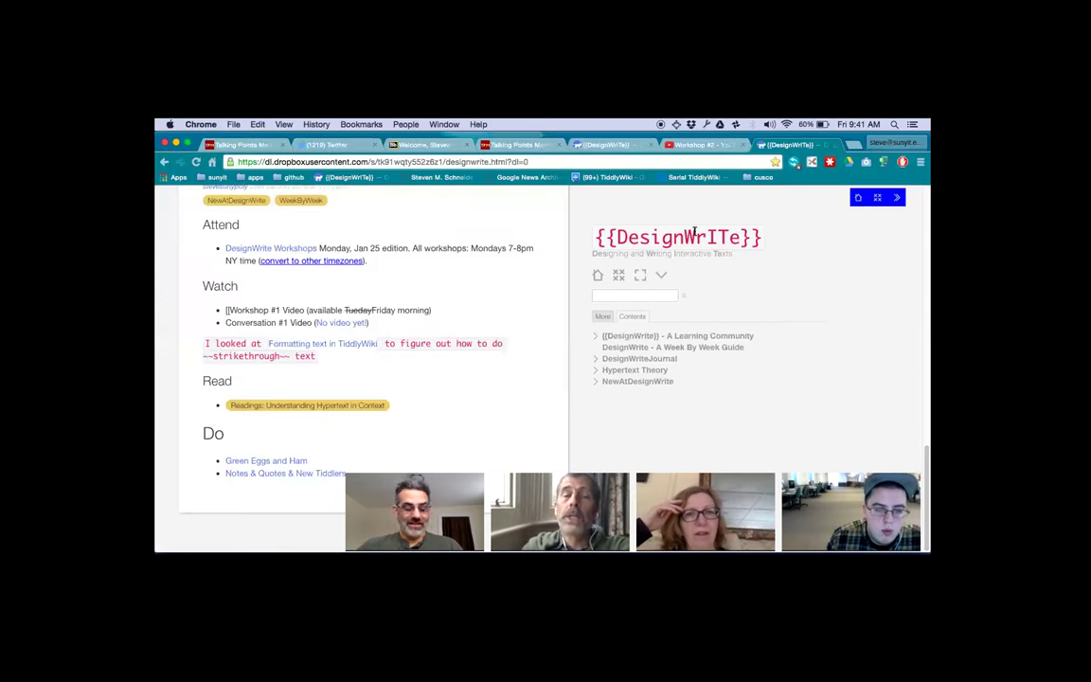
key(ctrl+alt+Right)
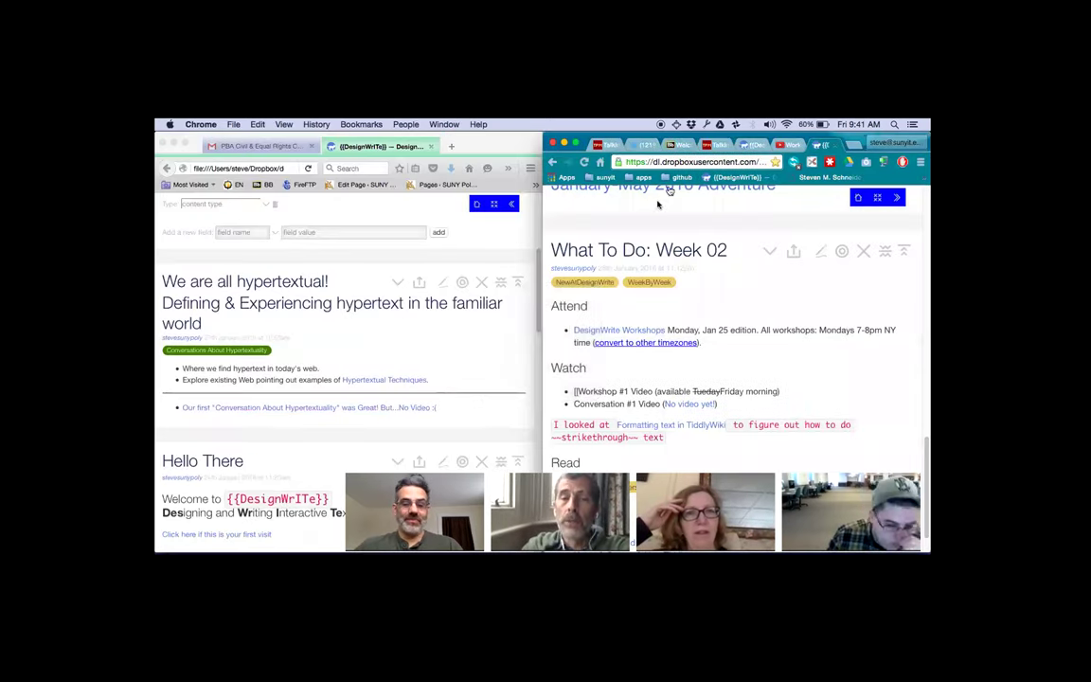
click(501, 335)
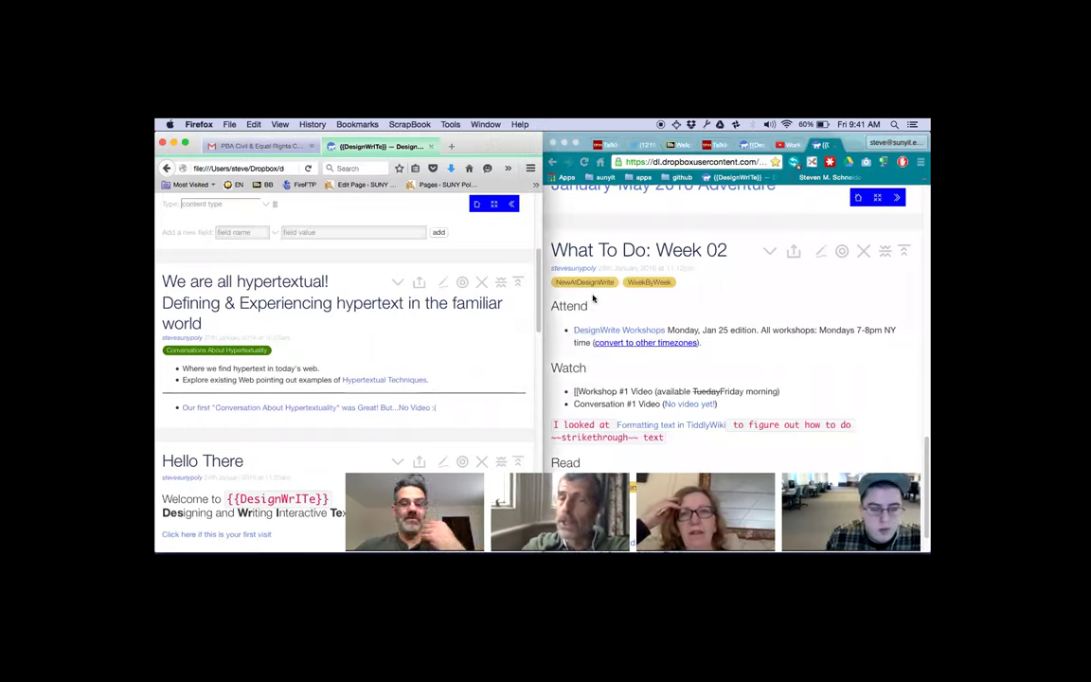
Scroll through the online shared wiki beside the local copy.
click(701, 162)
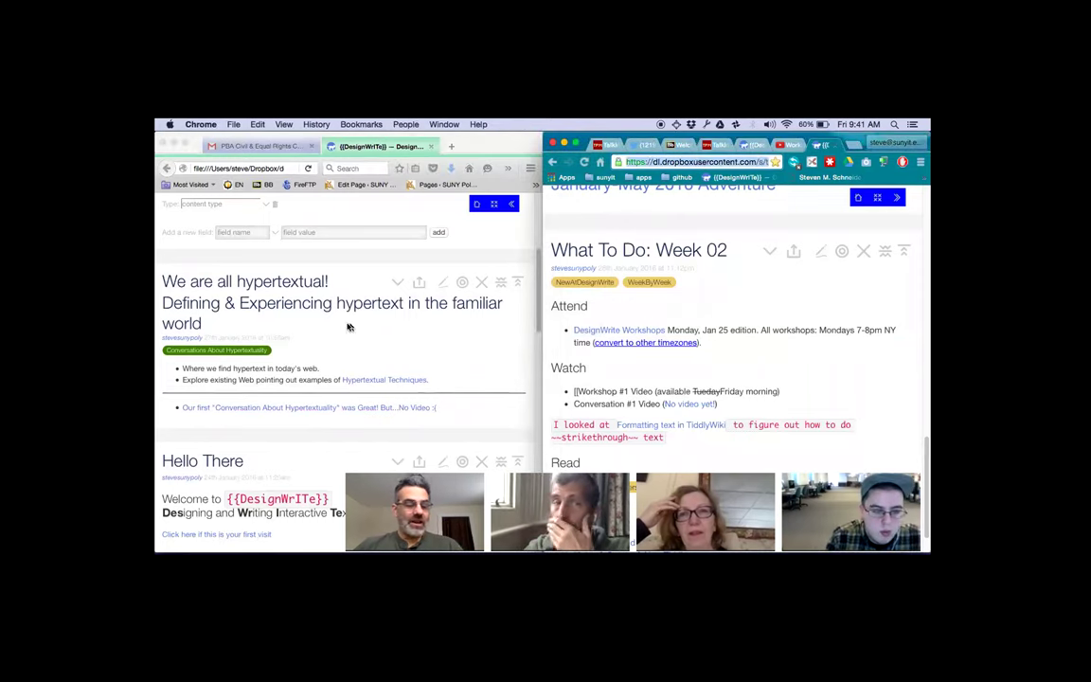
scroll(480, 294, down, 2)
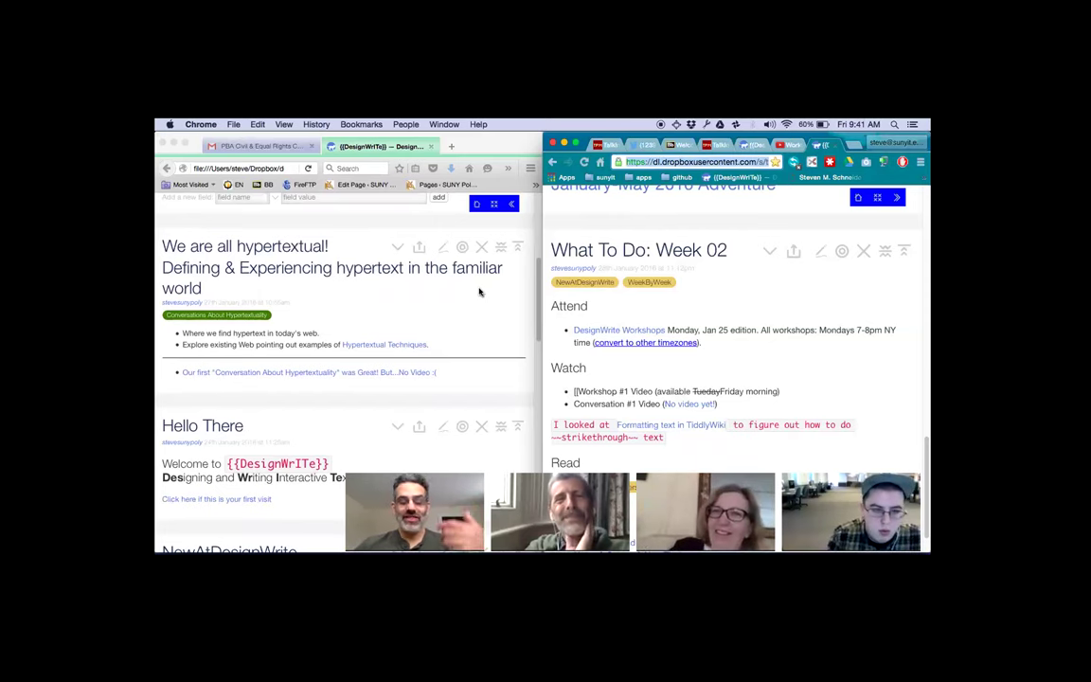
scroll(480, 291, up, 3)
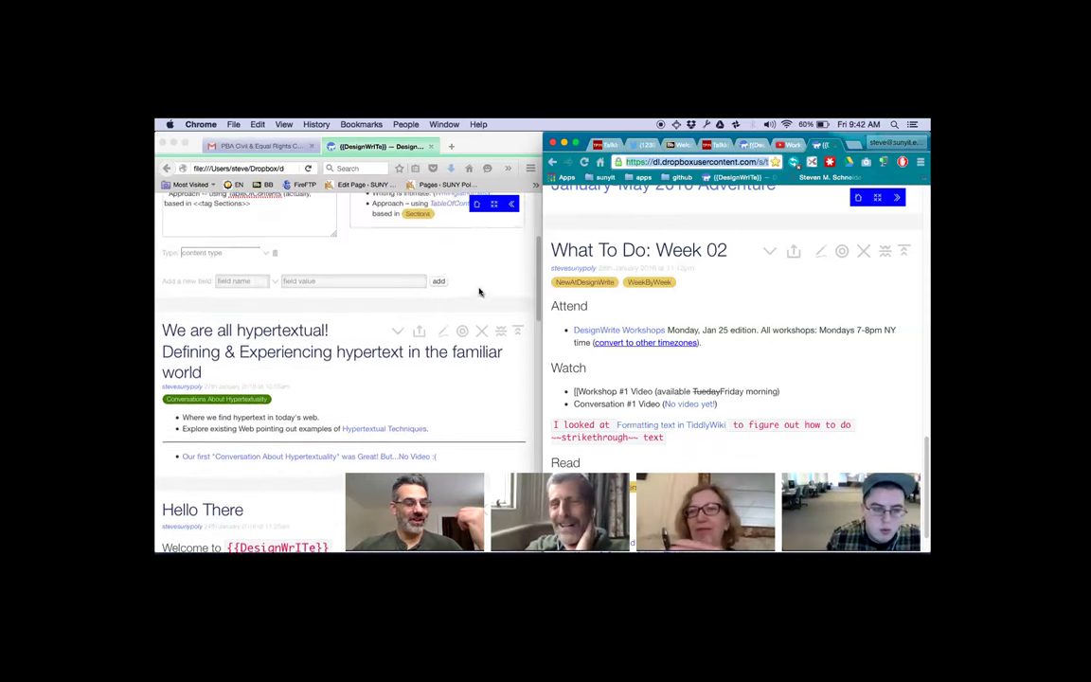
scroll(480, 292, up, 5)
scroll(479, 292, down, 5)
scroll(479, 292, down, 2)
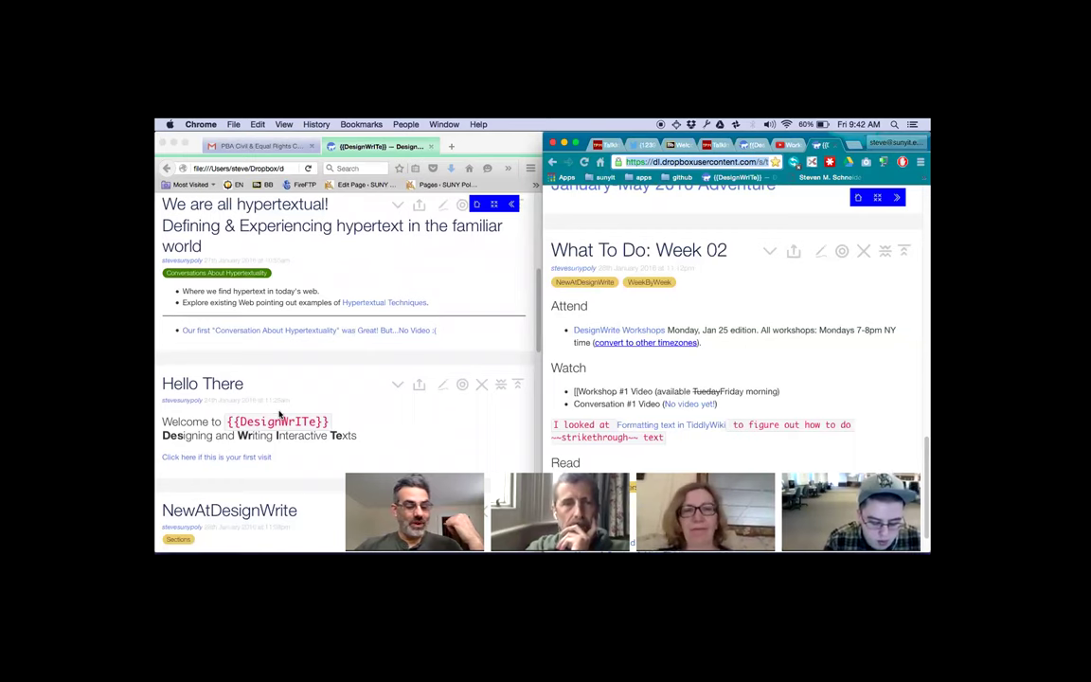
scroll(360, 341, down, 1)
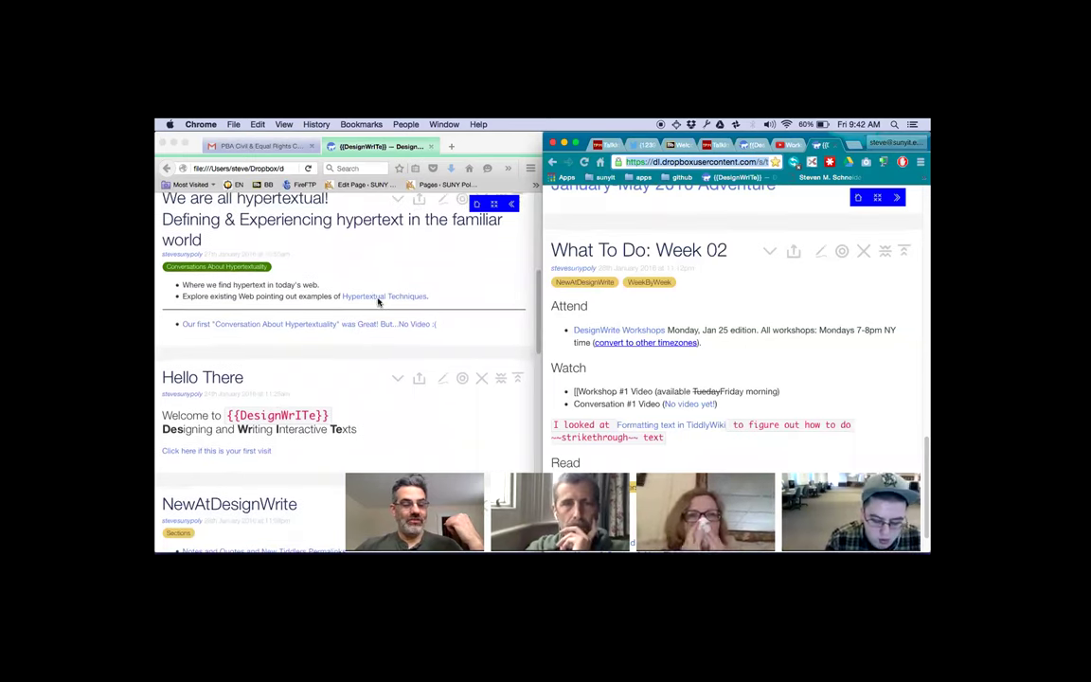
Follow the Hypertextual Techniques link, then open Linking from its list of techniques.
click(378, 298)
click(378, 298)
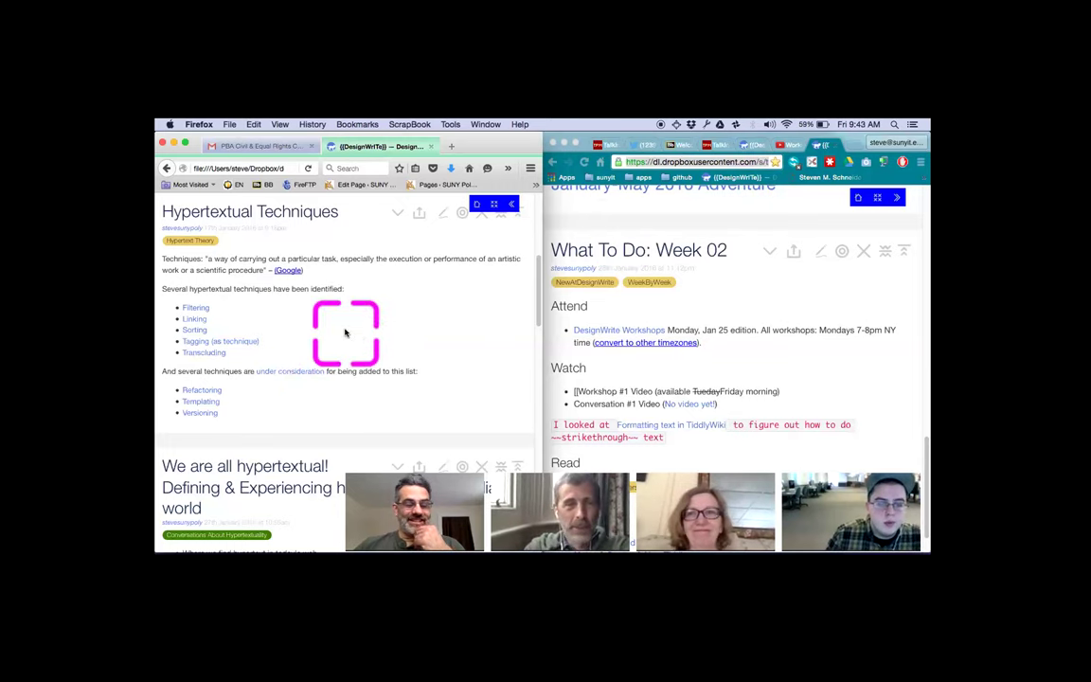
click(194, 319)
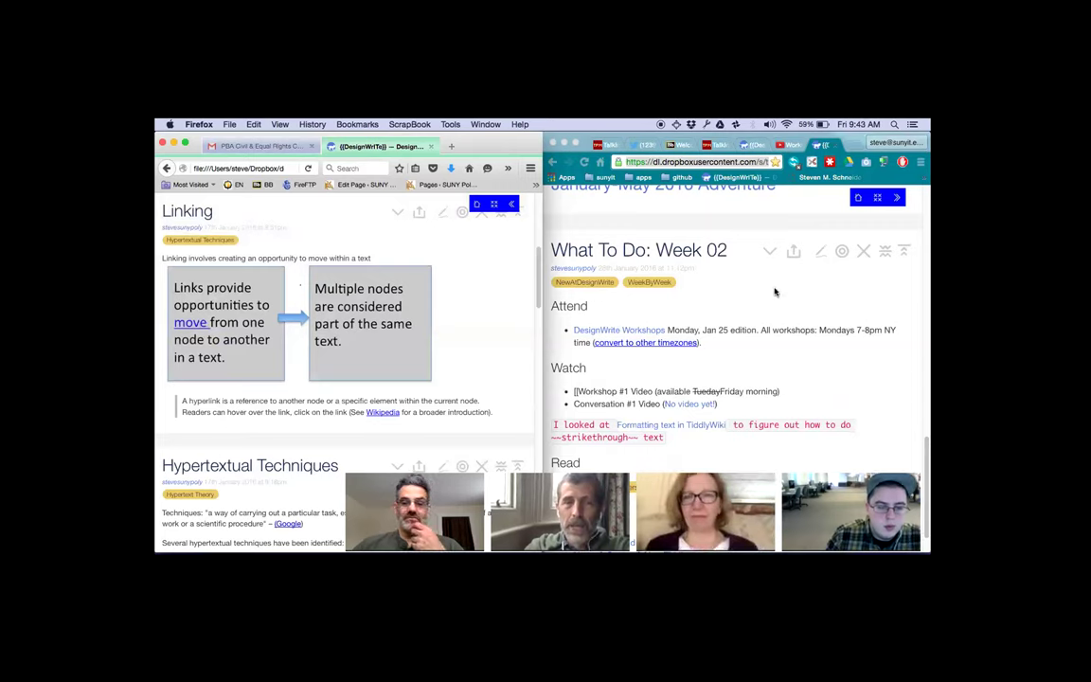
Google 'exhaustive babbie mutually' in a new browser tab.
click(745, 193)
key(super+t)
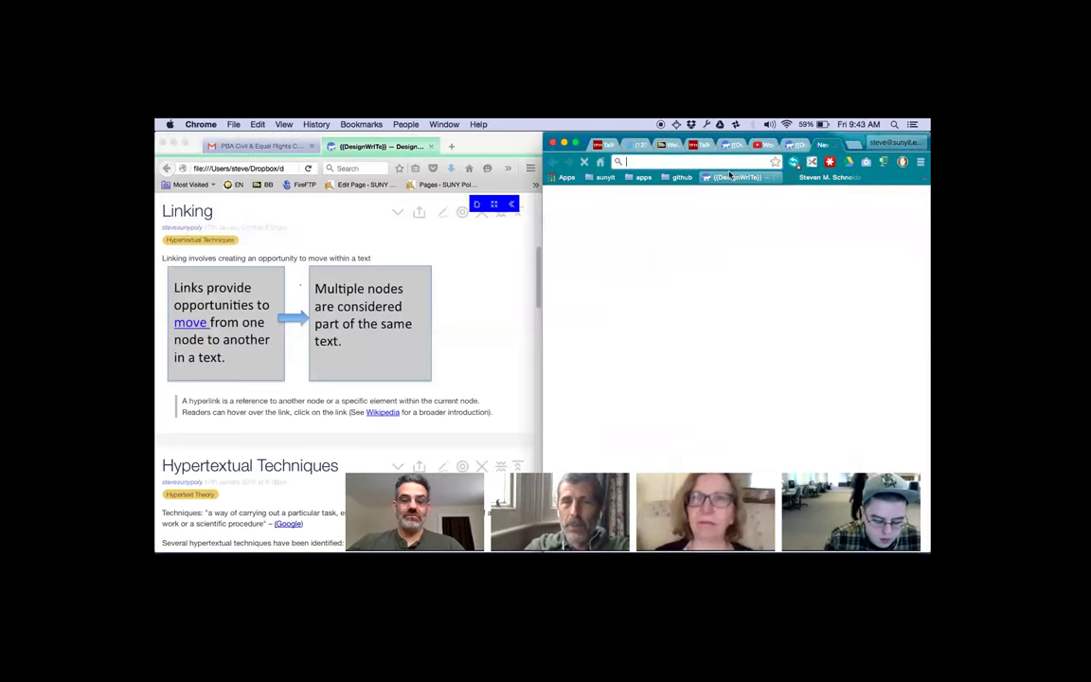
text(exhaustive)
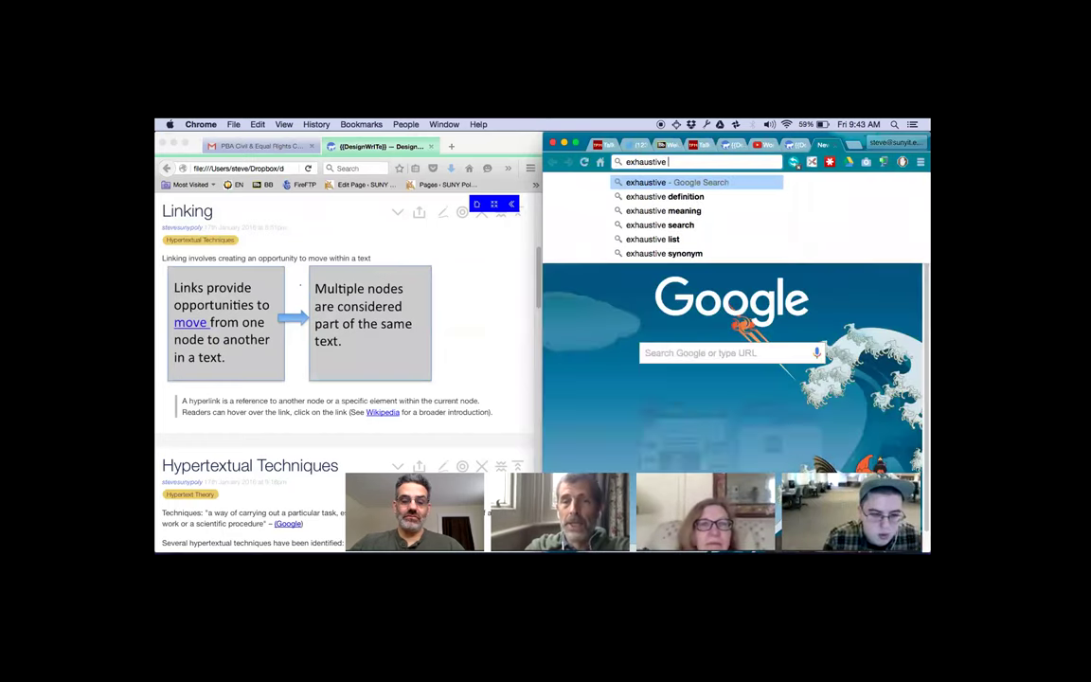
text( babbie)
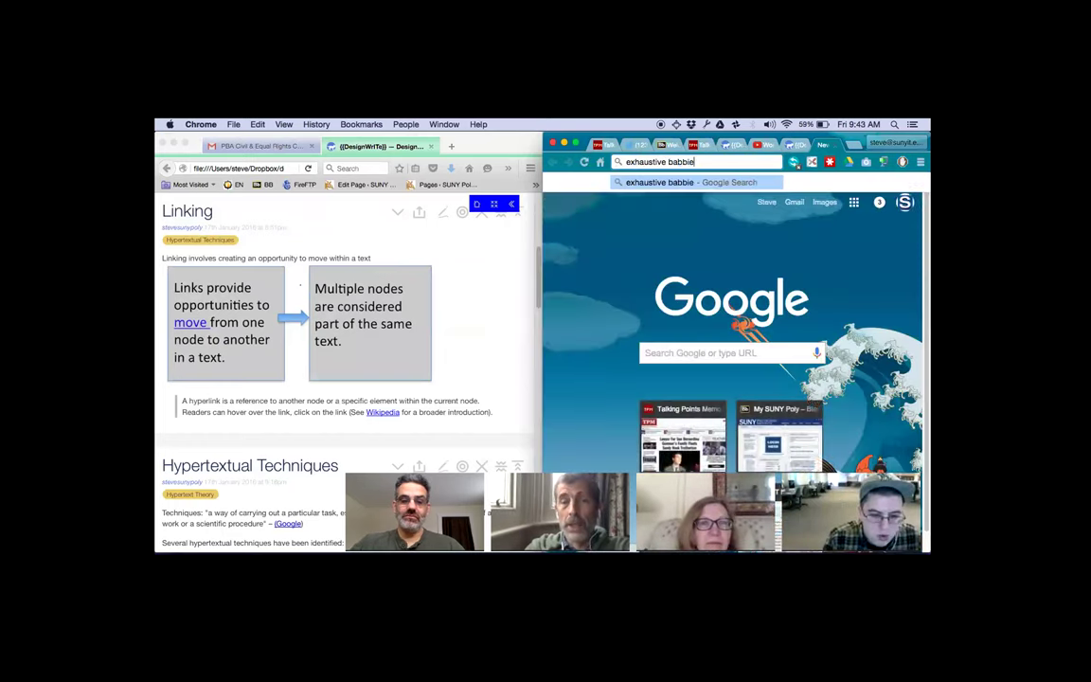
text( mutually)
key(Return)
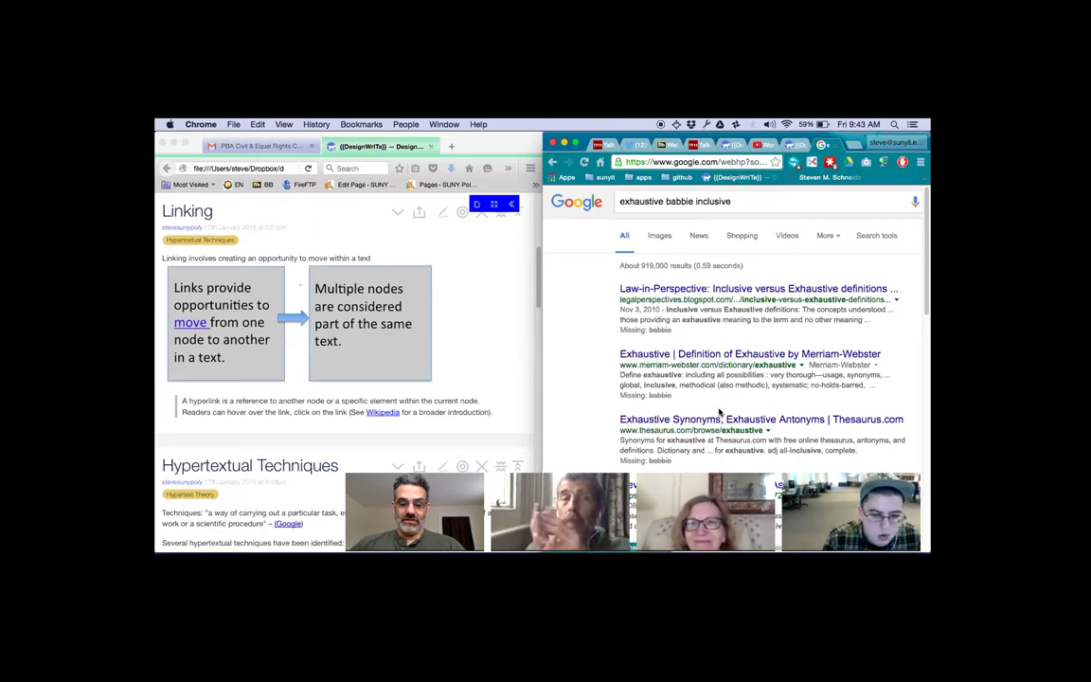
scroll(720, 412, down, 5)
scroll(720, 412, up, 5)
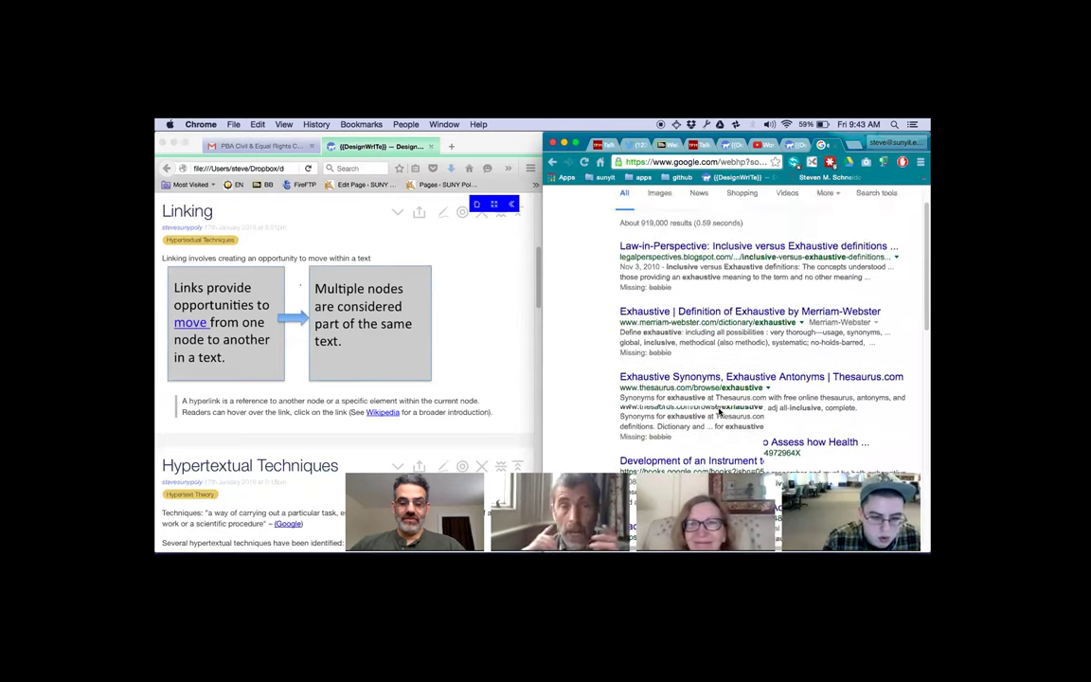
Drop 'inclusive' from the search and open The Basics of Social Research on Google Books.
double_click(716, 202)
key(BackSpace)
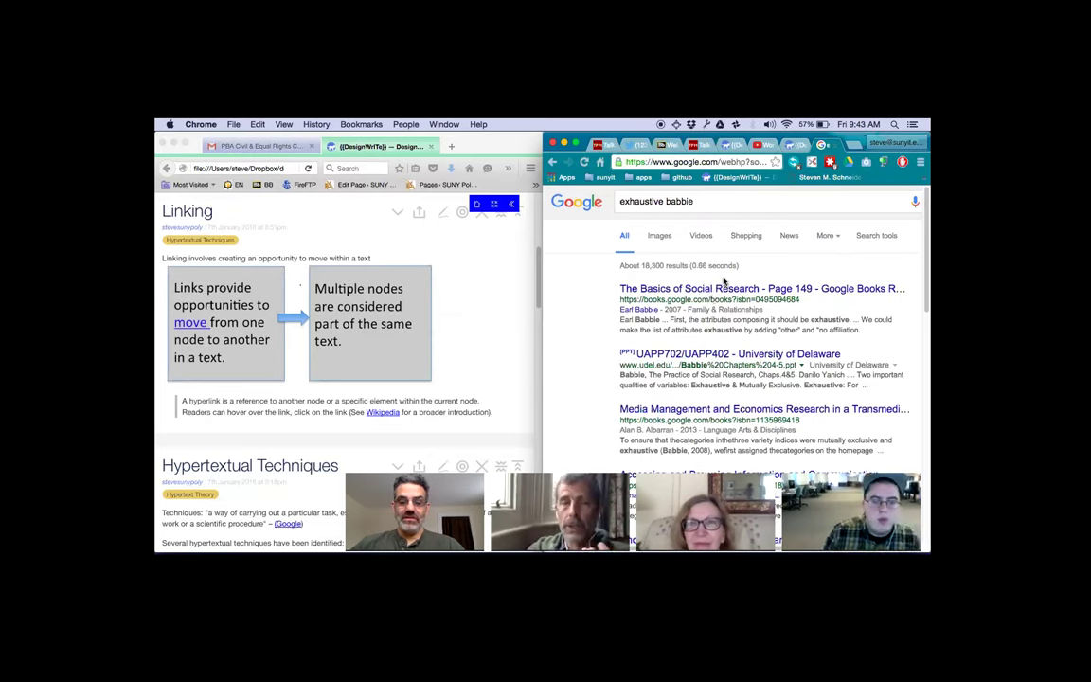
click(727, 289)
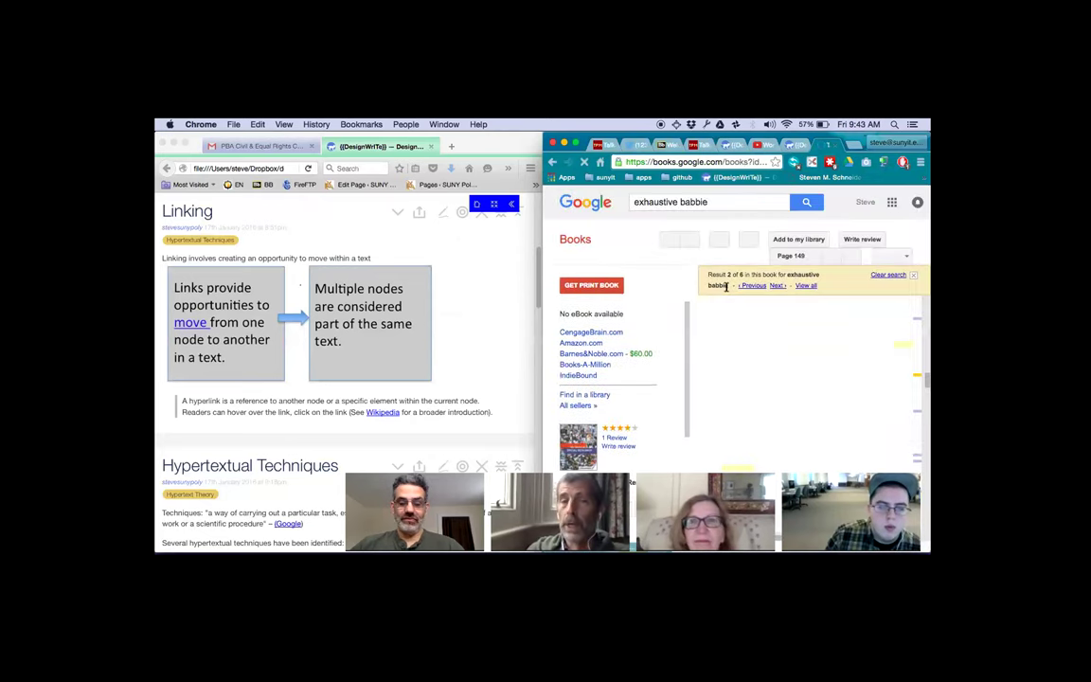
Read page 149 on exhaustive attributes full screen, then tile the book to the right half.
key(ctrl+alt+Return)
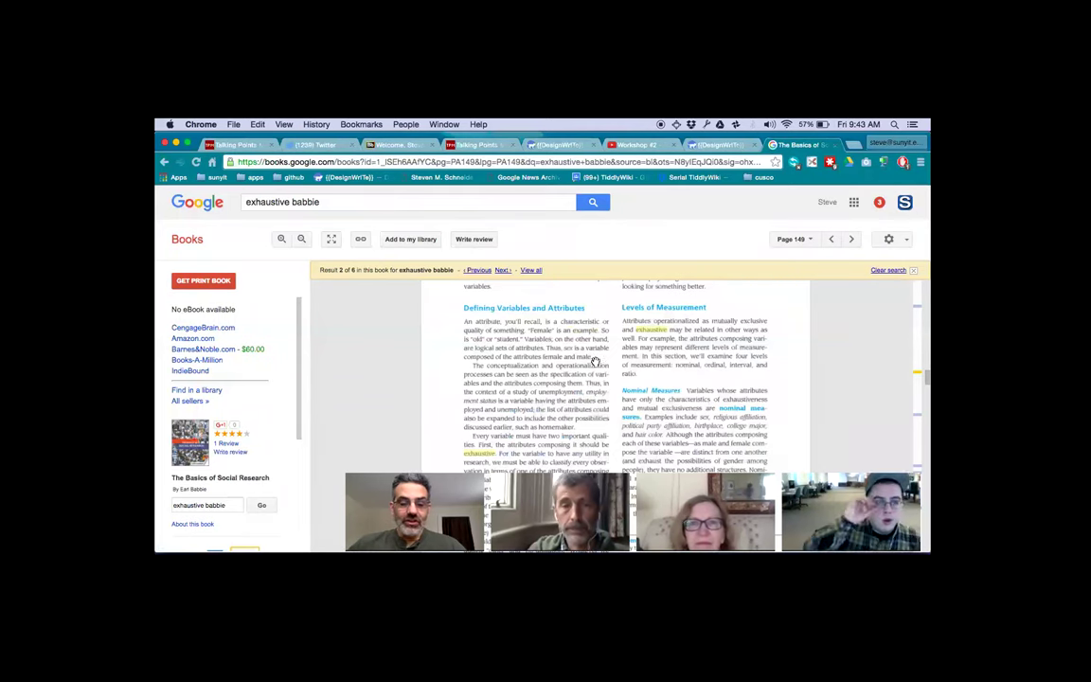
scroll(595, 362, down, 1)
scroll(595, 362, down, 1)
scroll(594, 362, down, 3)
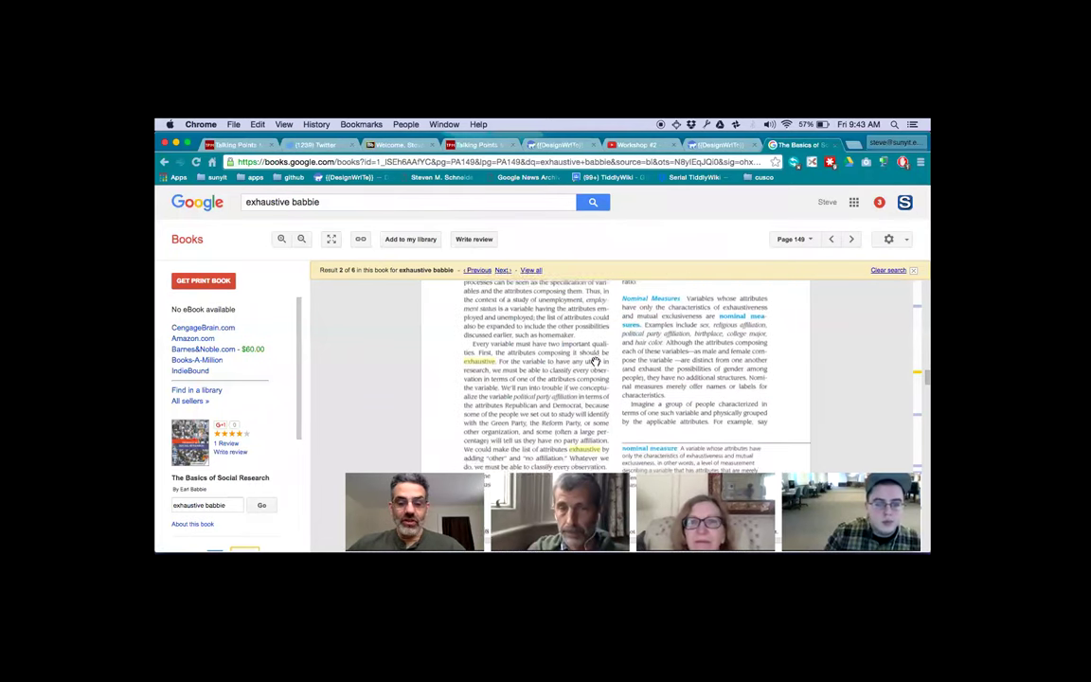
scroll(594, 361, down, 2)
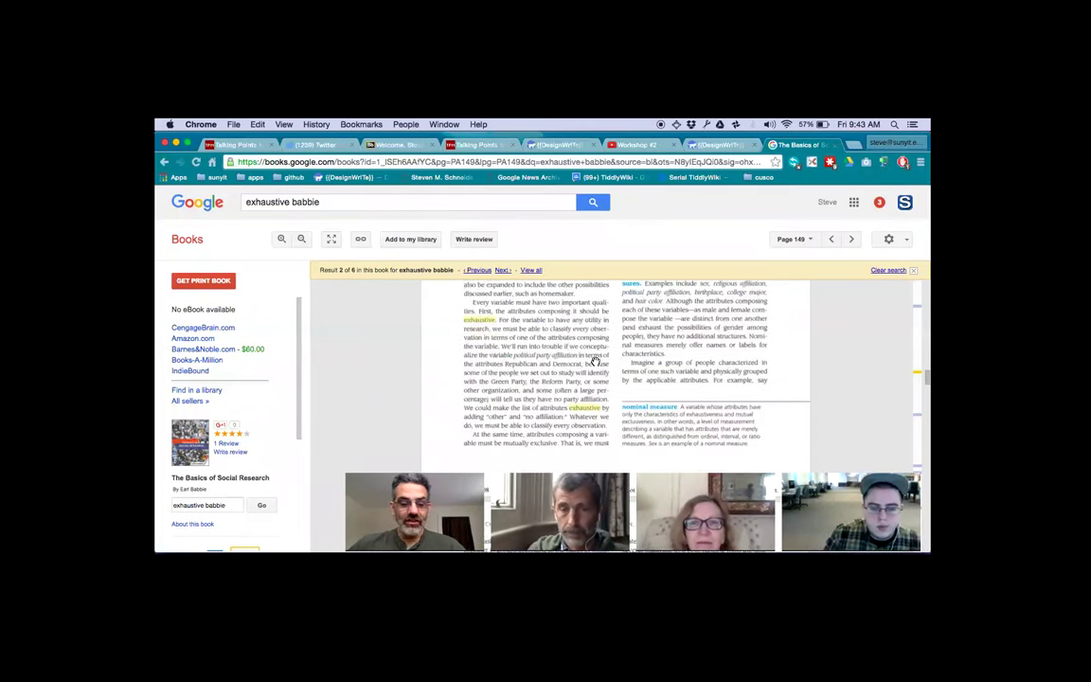
scroll(595, 362, up, 8)
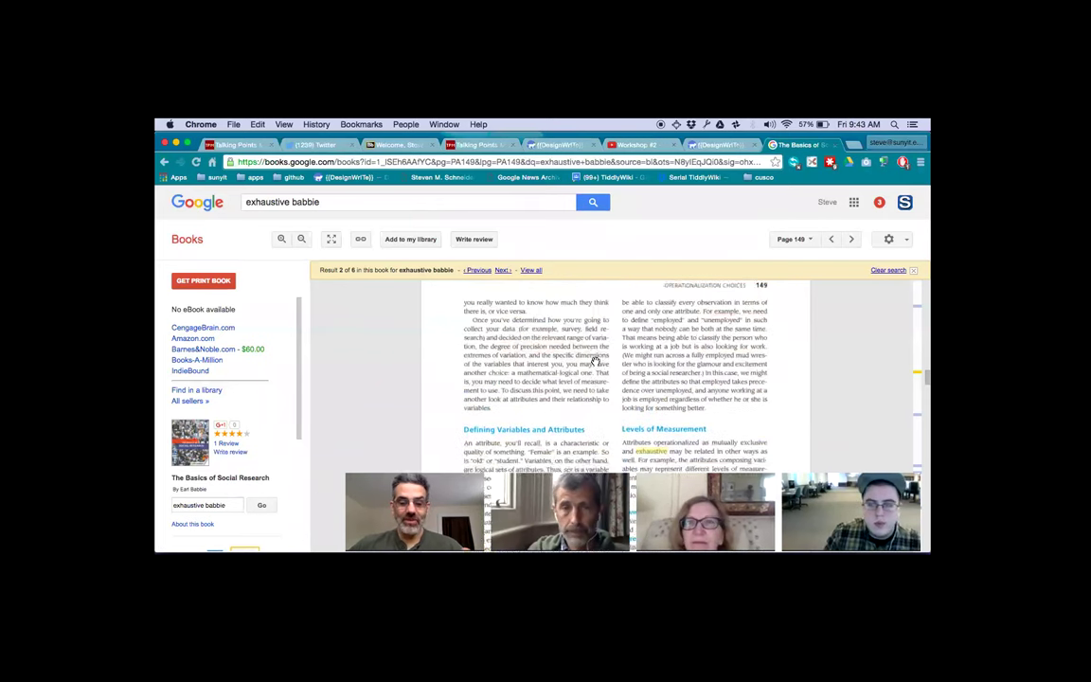
scroll(595, 362, down, 5)
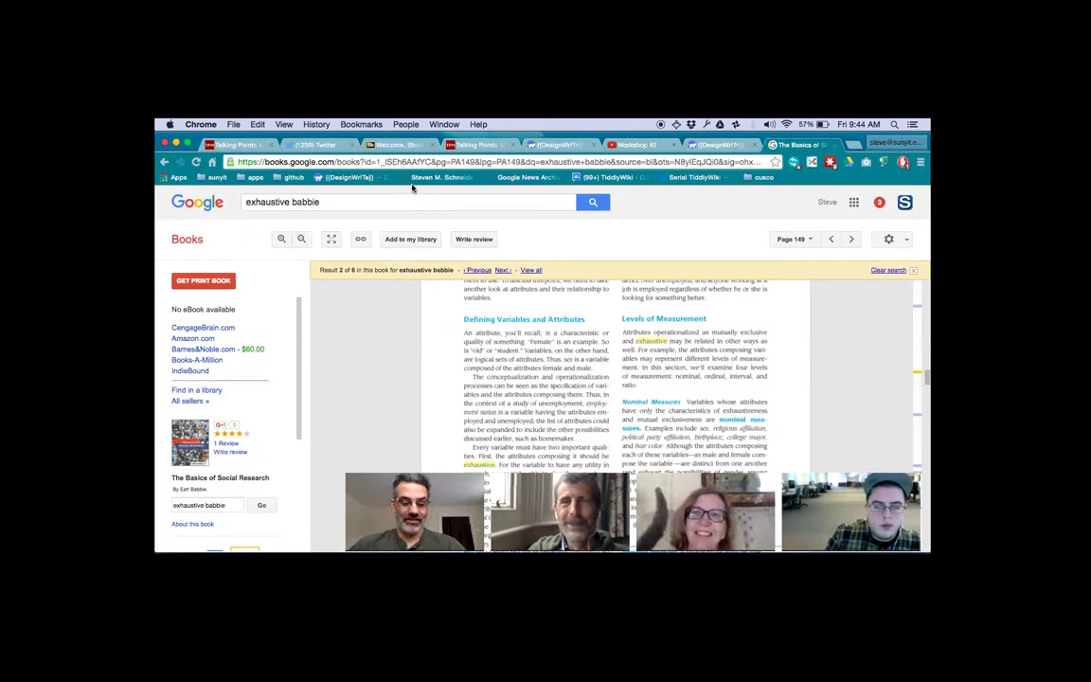
key(ctrl+alt+super+Right)
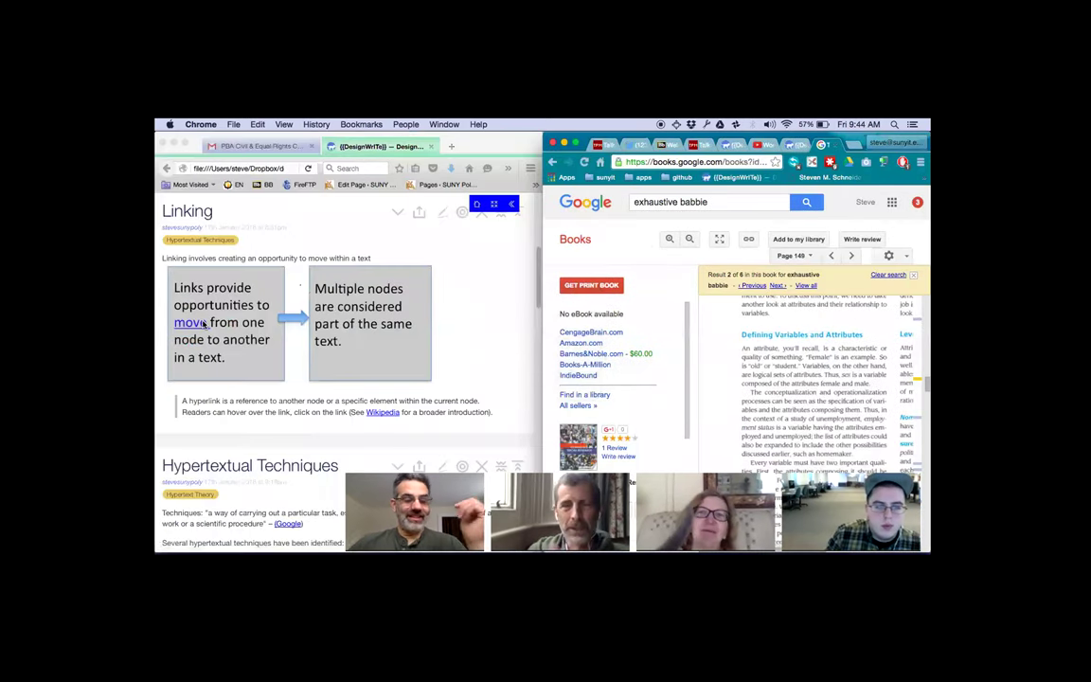
Select the book page's web address, then bring the wiki's Linking tiddler window forward.
click(697, 161)
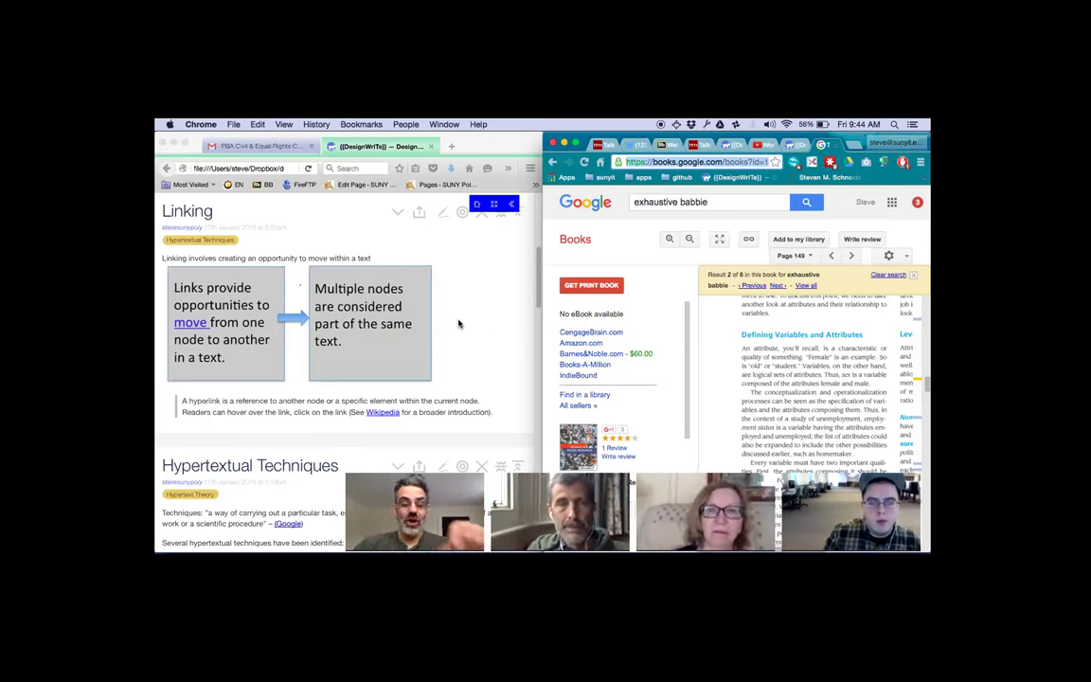
click(384, 148)
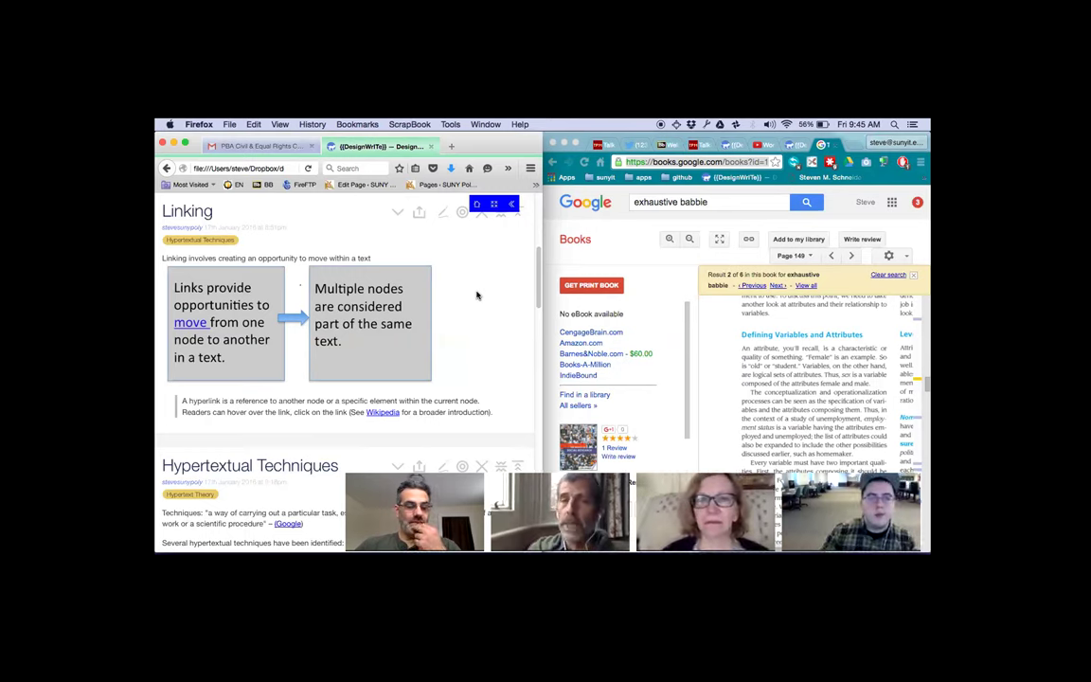
Make the local wiki window full screen and scroll up to the VerbalLinks draft.
scroll(476, 295, down, 3)
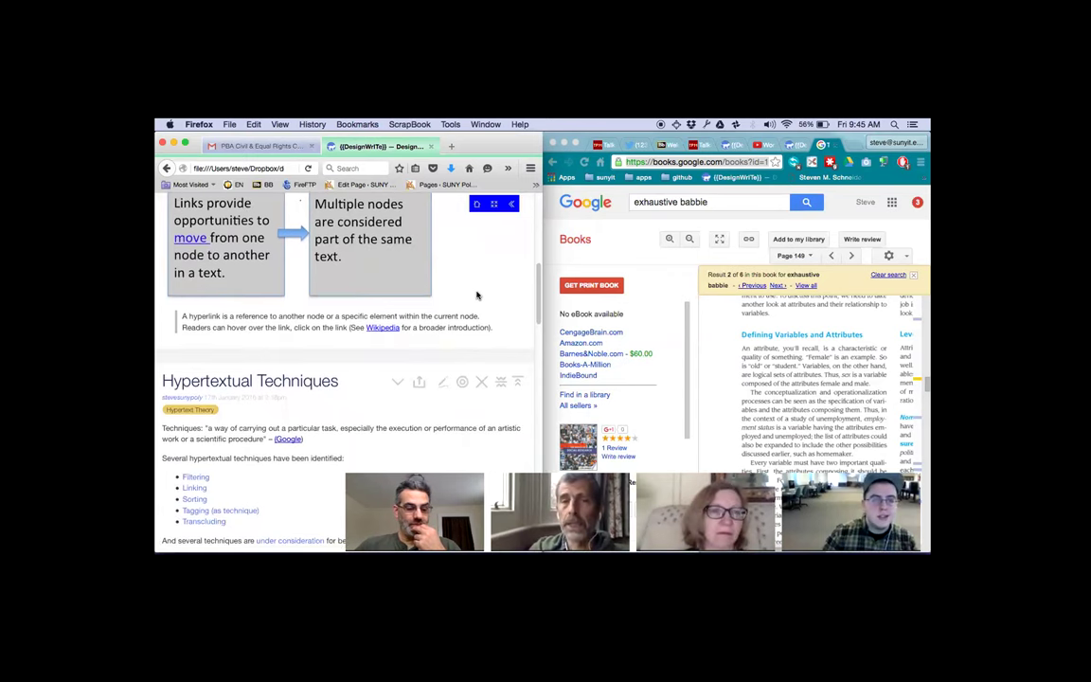
scroll(476, 295, up, 2)
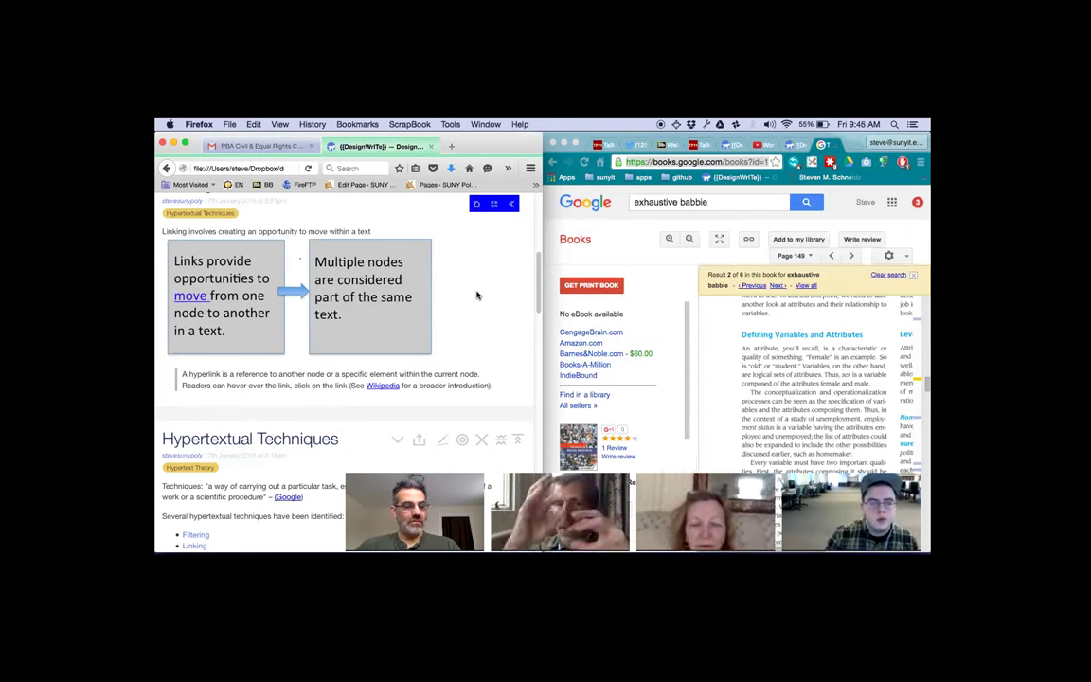
scroll(477, 295, up, 2)
scroll(477, 296, up, 2)
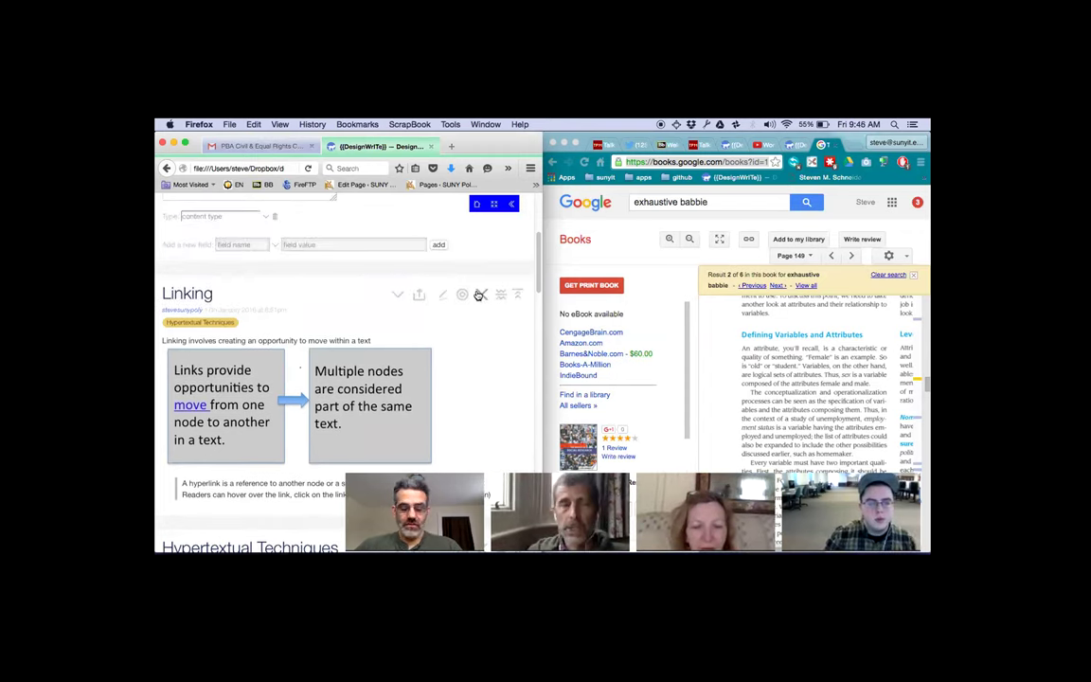
key(ctrl+super+f)
scroll(736, 293, up, 5)
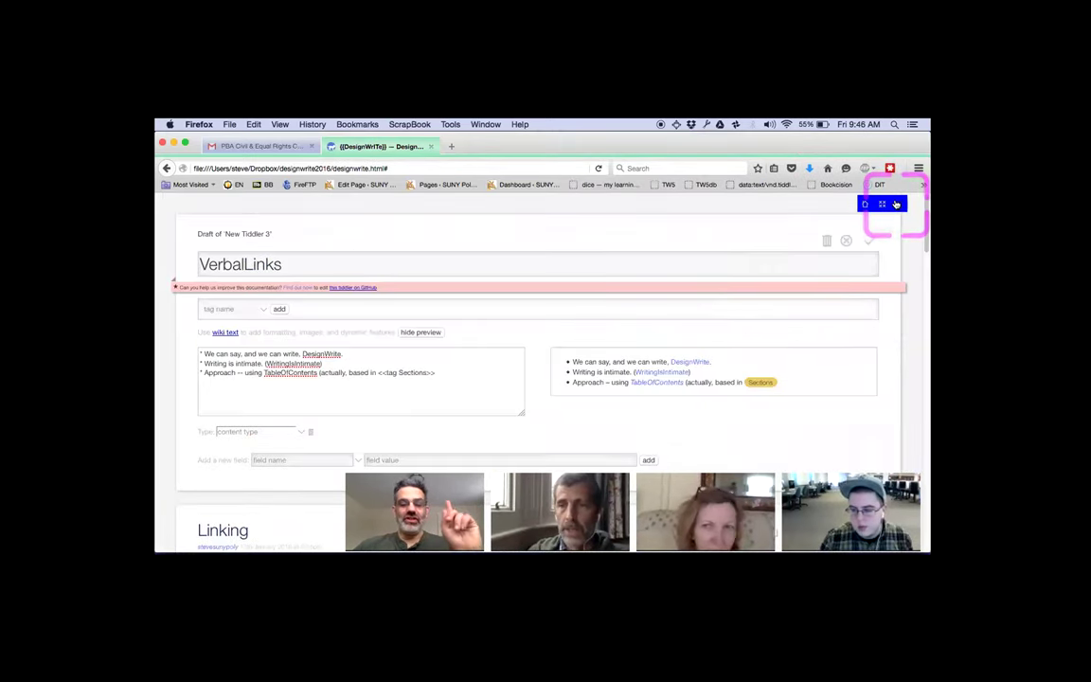
Search 'Linking', open Linking in WikiText, save it into the wiki, then close it.
click(895, 204)
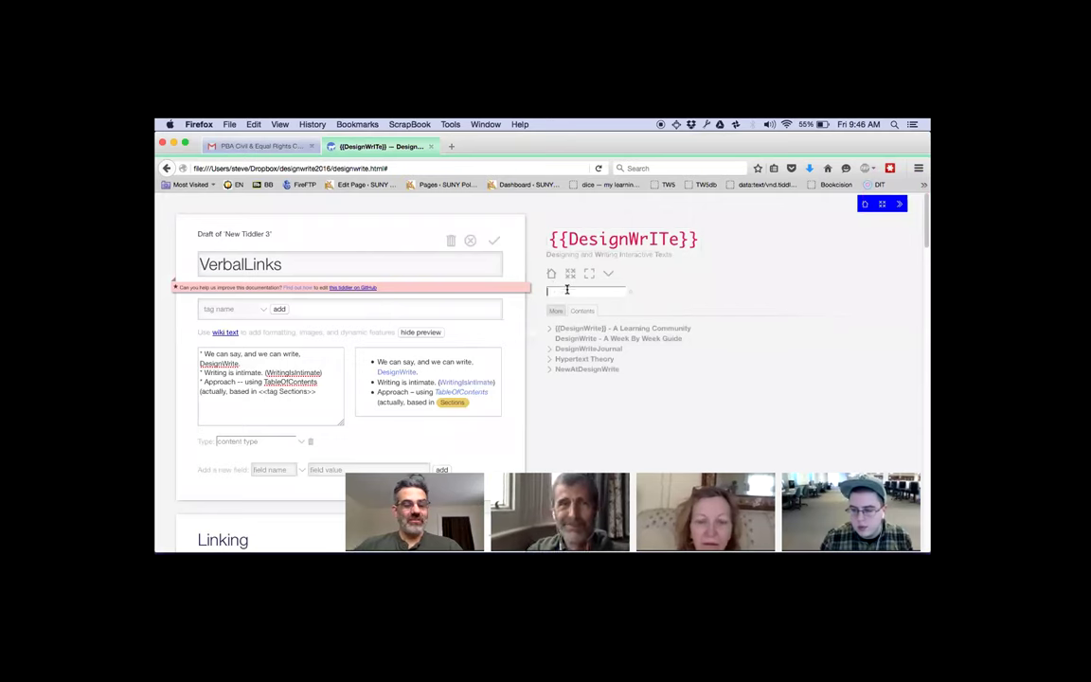
text(Link)
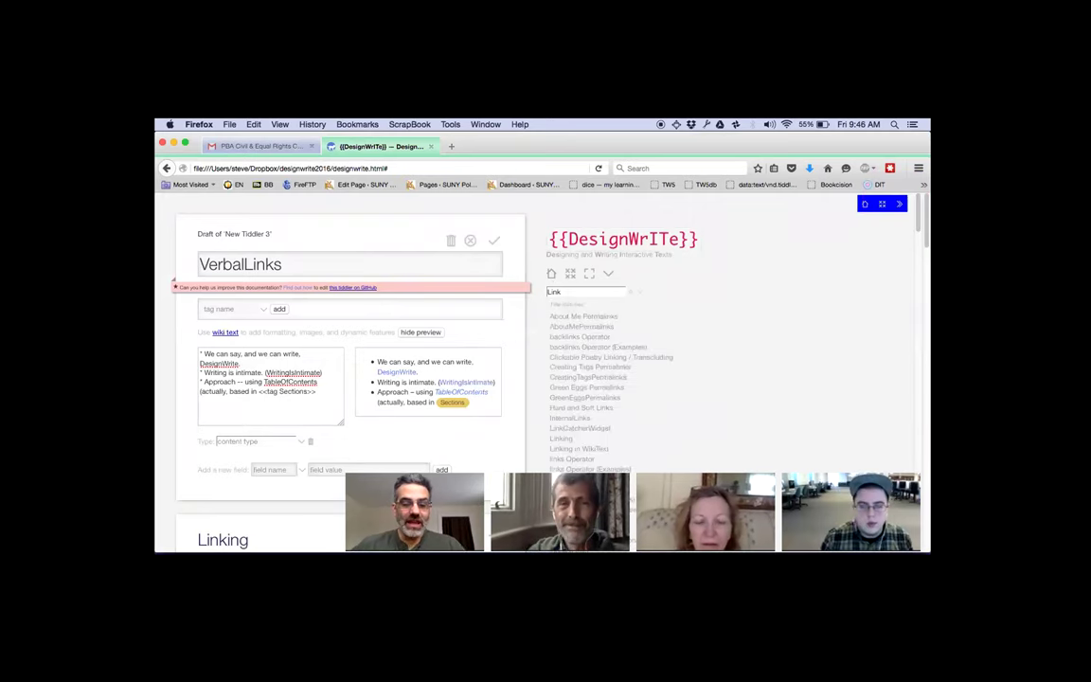
text(ing)
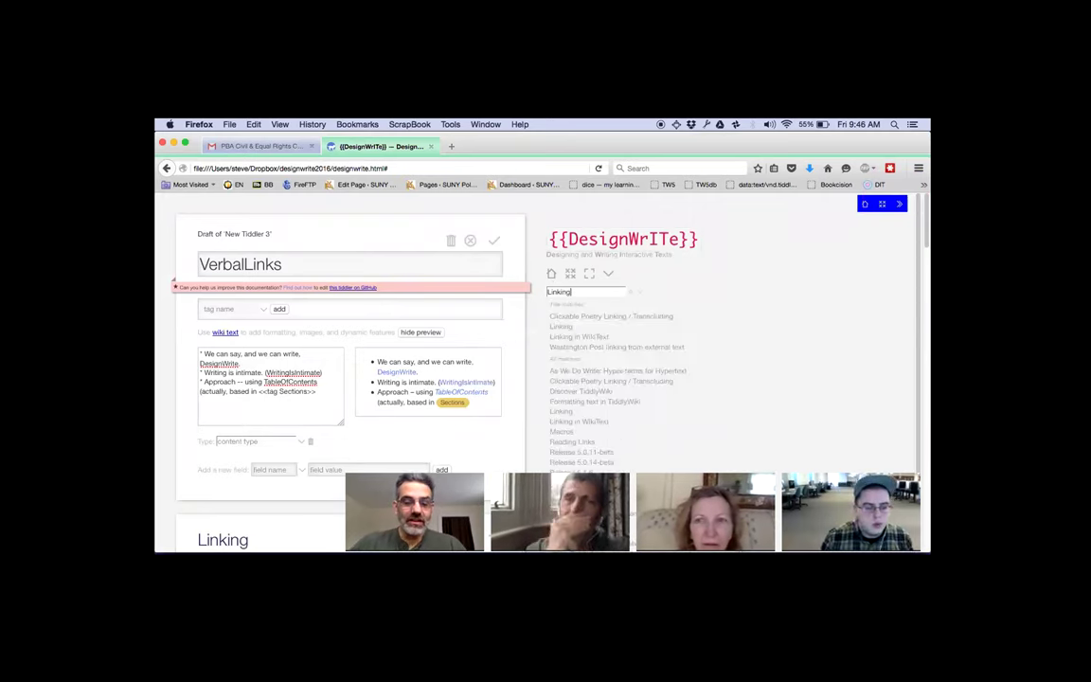
click(573, 338)
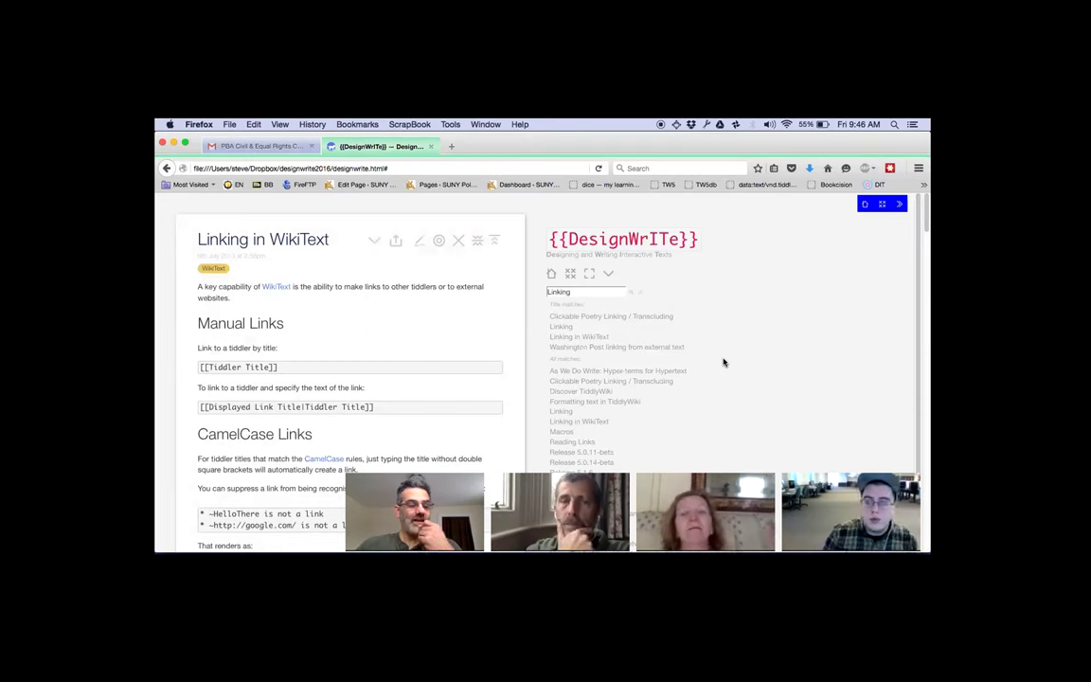
scroll(724, 361, down, 1)
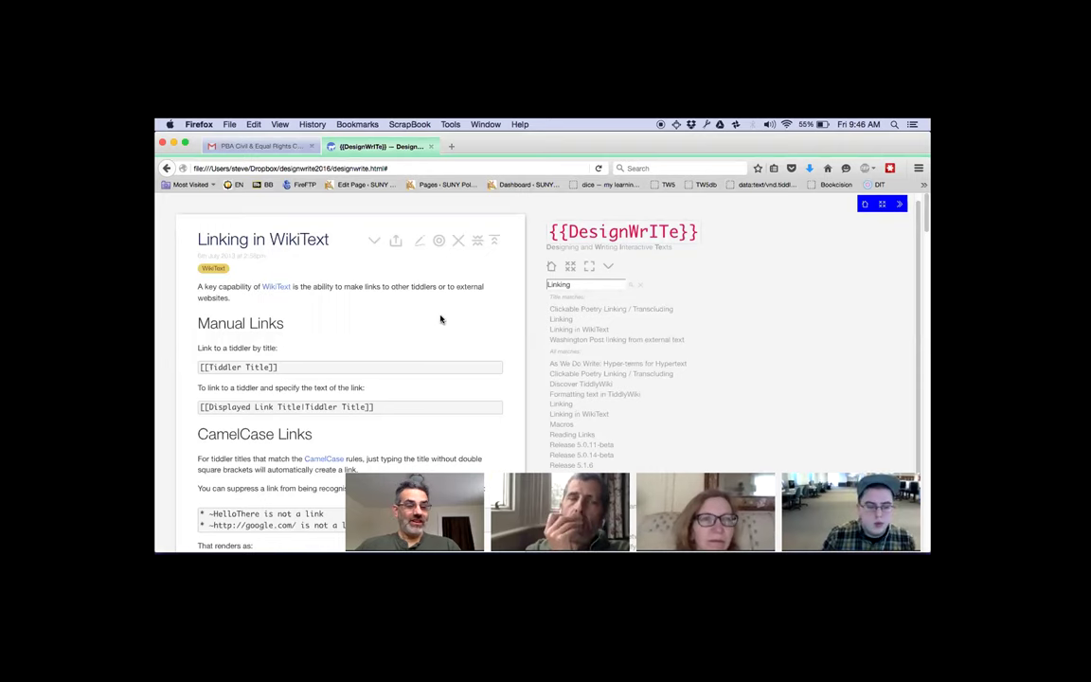
click(420, 243)
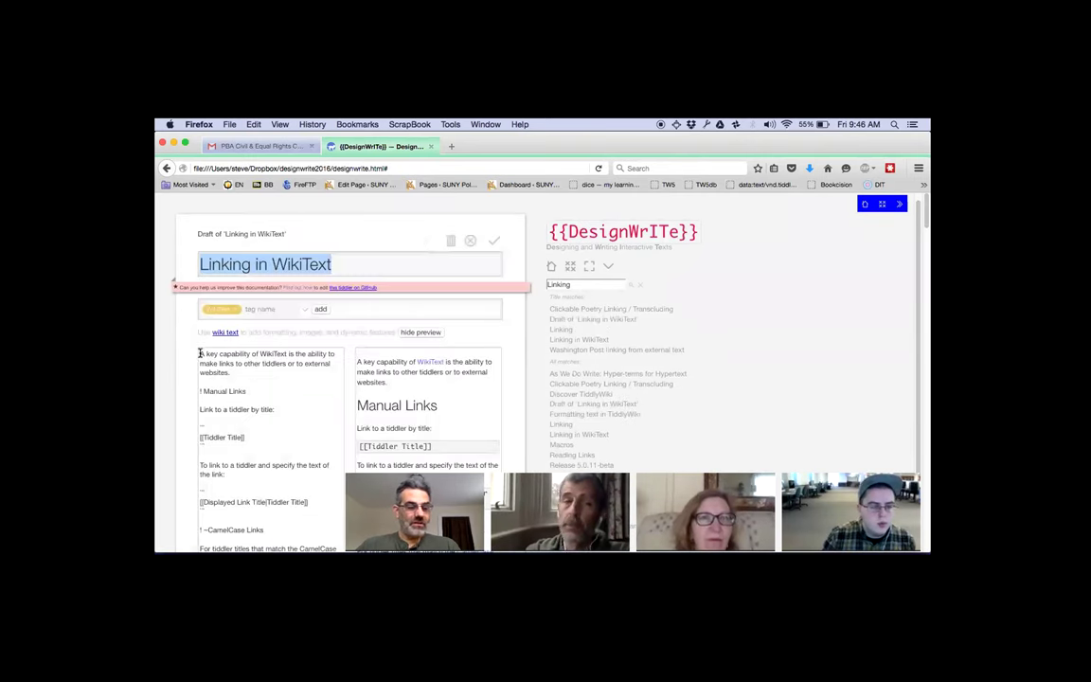
click(201, 353)
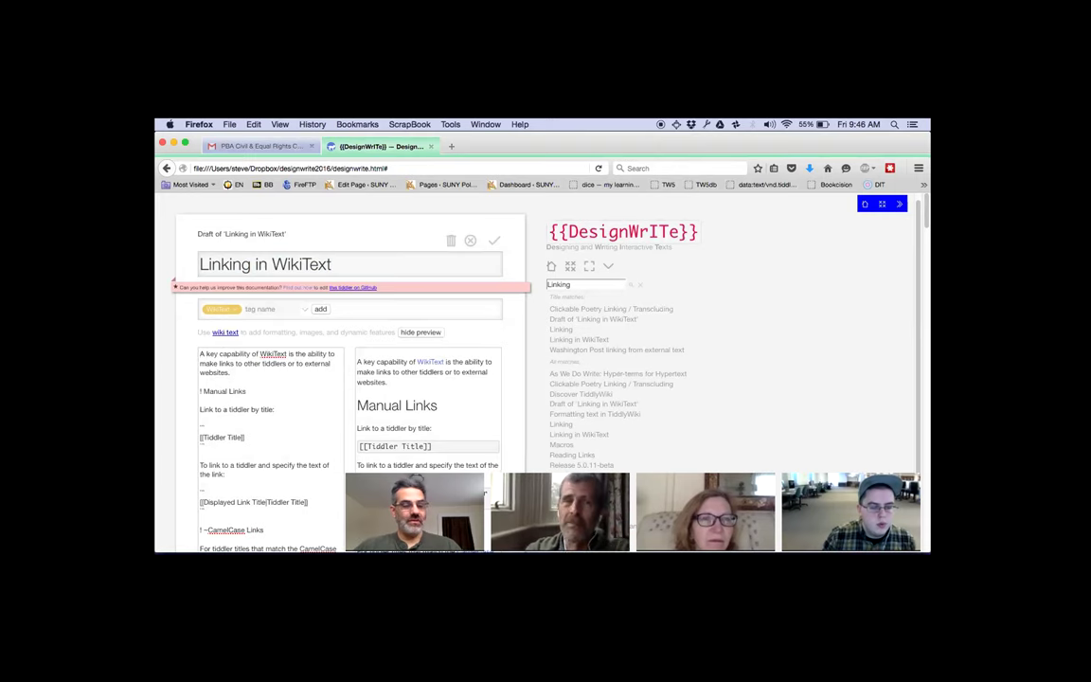
click(496, 243)
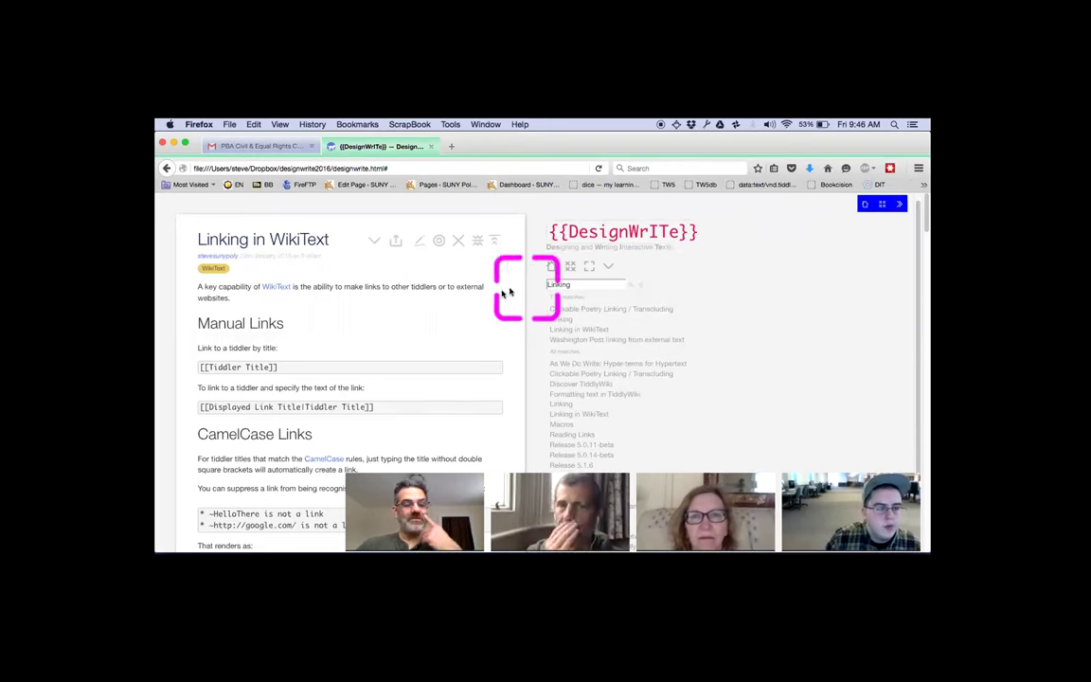
click(458, 243)
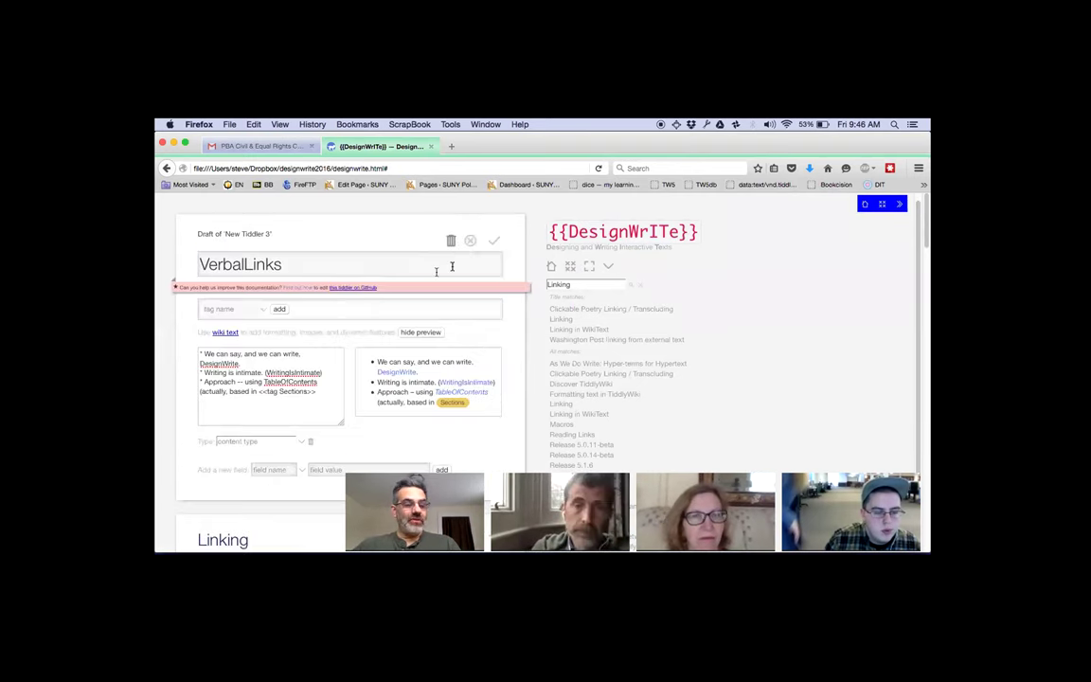
Open Filtering from the Hypertextual Techniques list as an editable draft.
scroll(300, 354, down, 7)
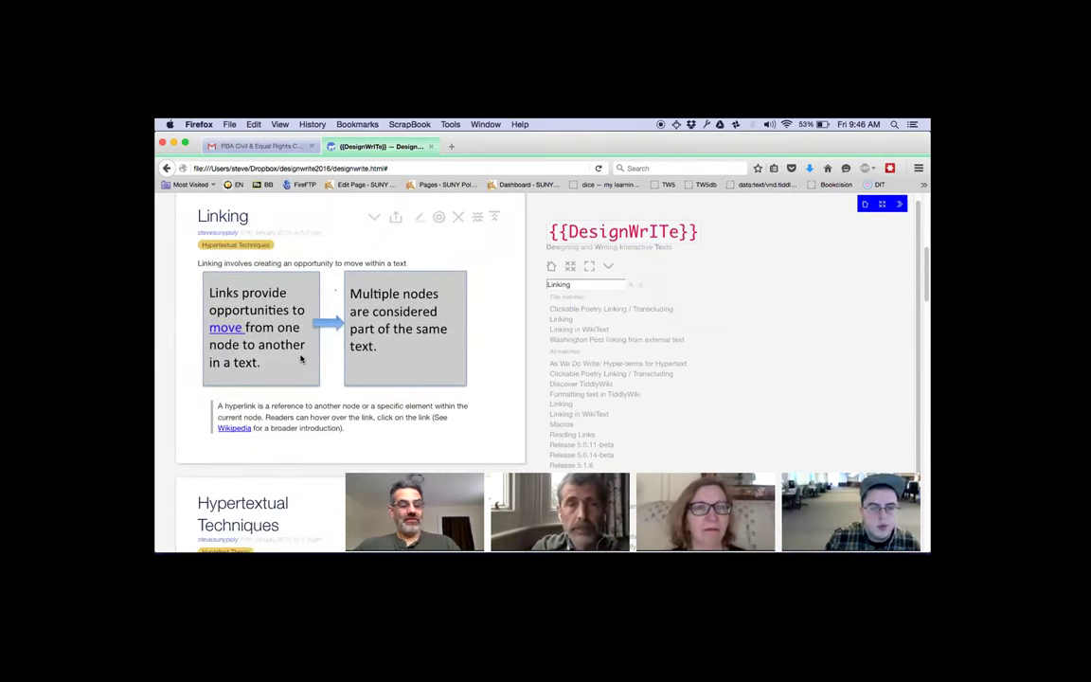
scroll(300, 358, down, 4)
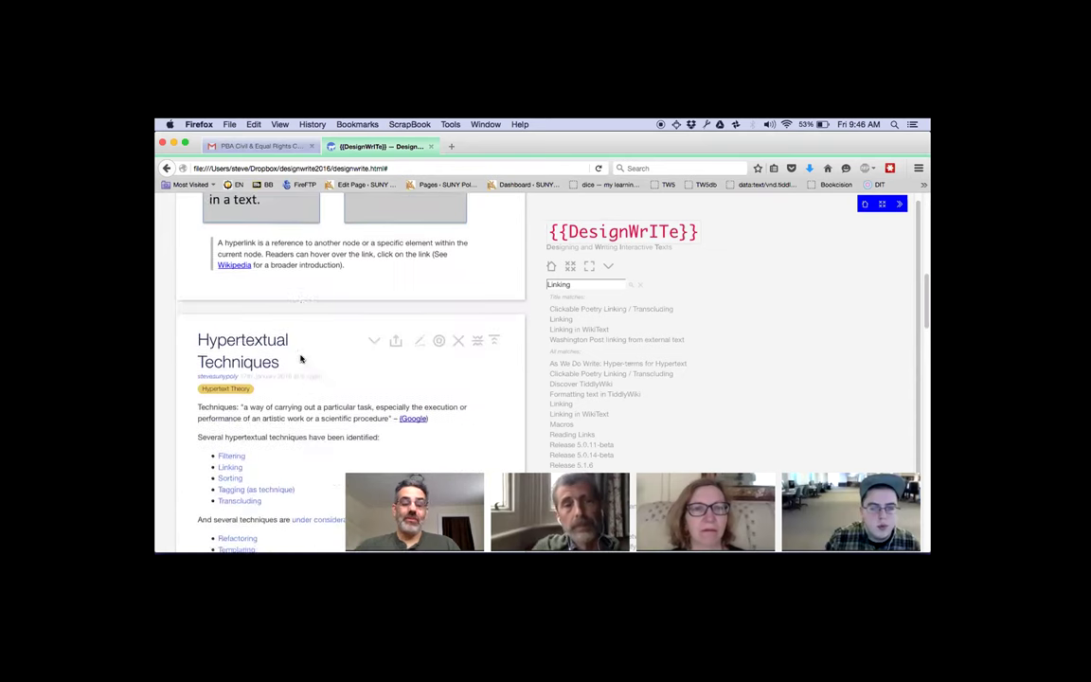
scroll(300, 358, down, 1)
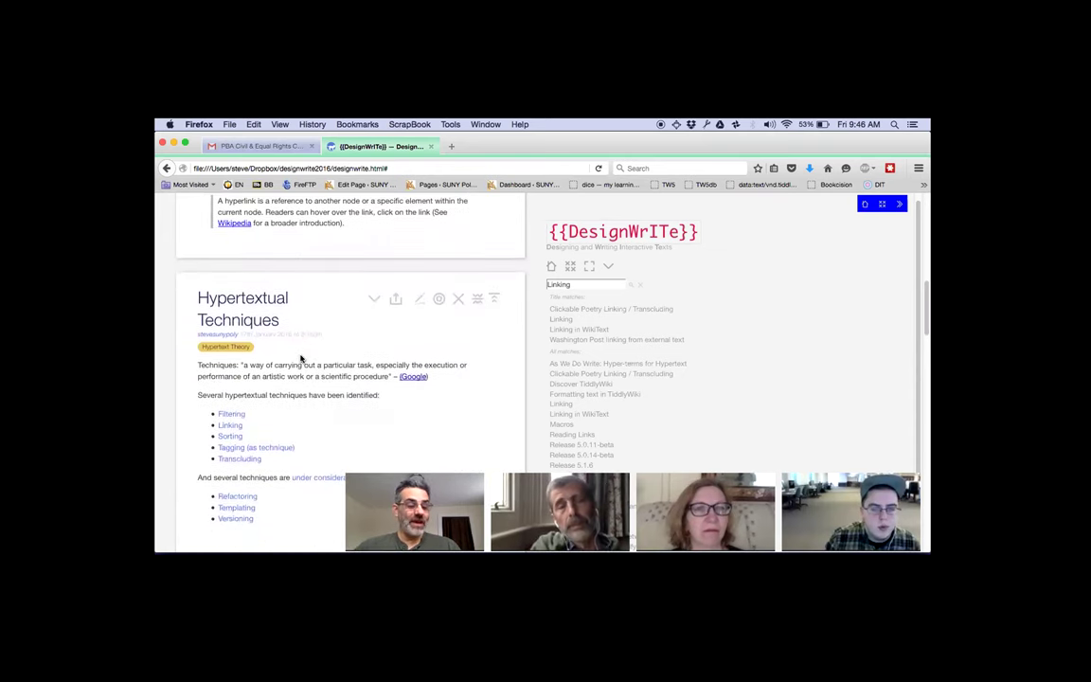
click(230, 415)
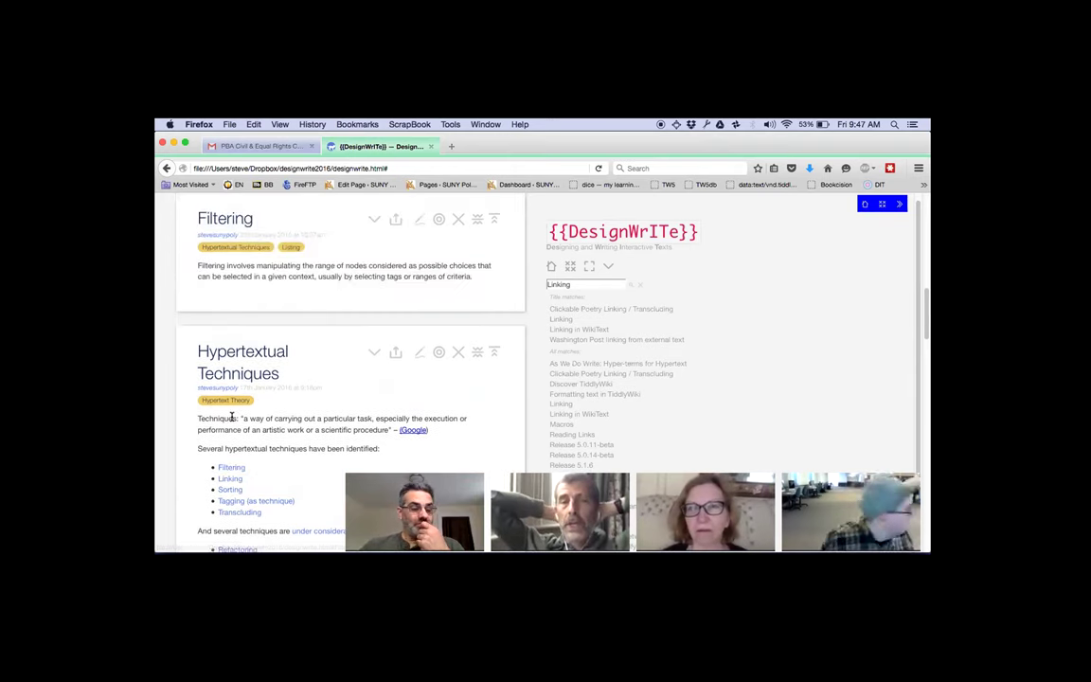
click(294, 403)
scroll(293, 403, up, 2)
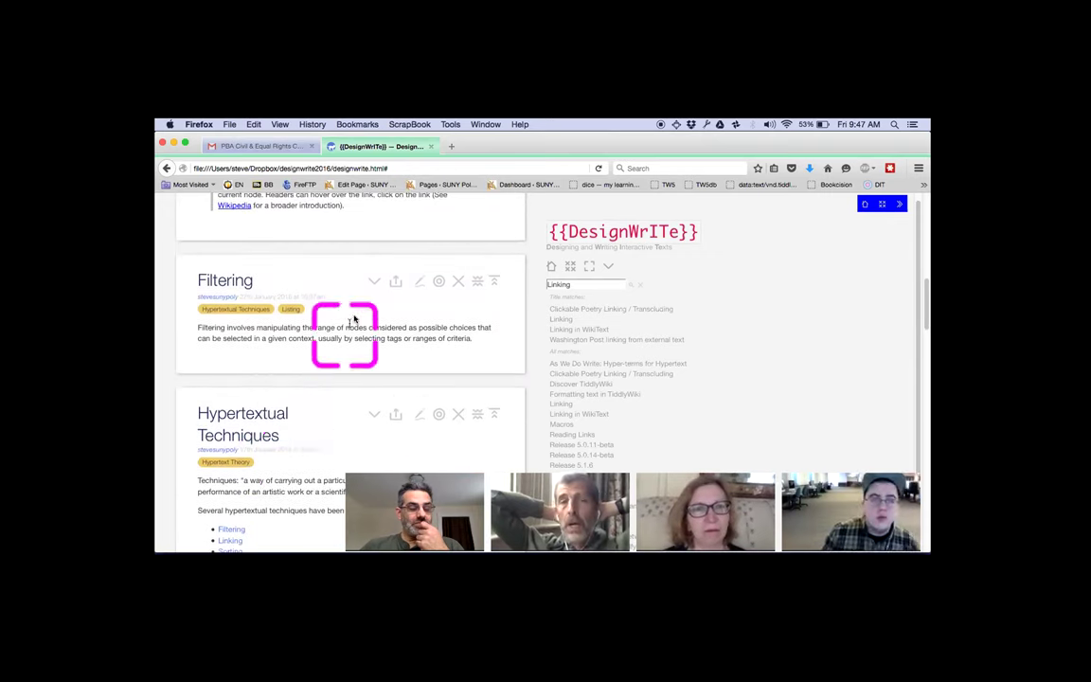
click(420, 286)
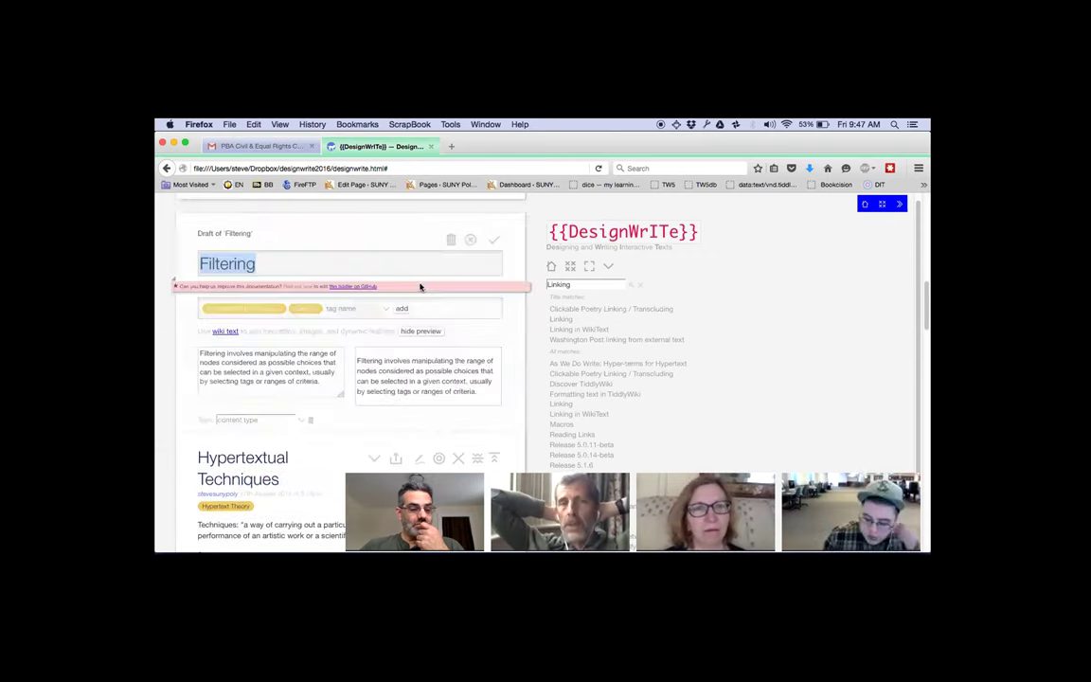
Add the line 'Or - is this [[Choosing]].' to the Filtering draft.
click(327, 365)
key(Return)
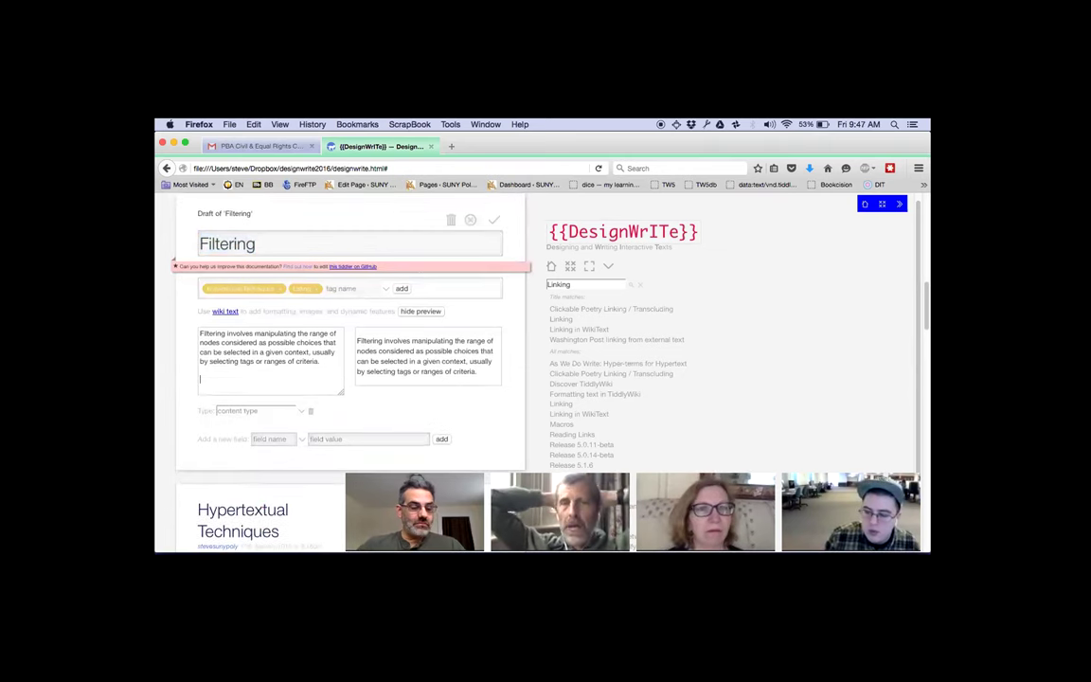
text(Or - is this Choosing)
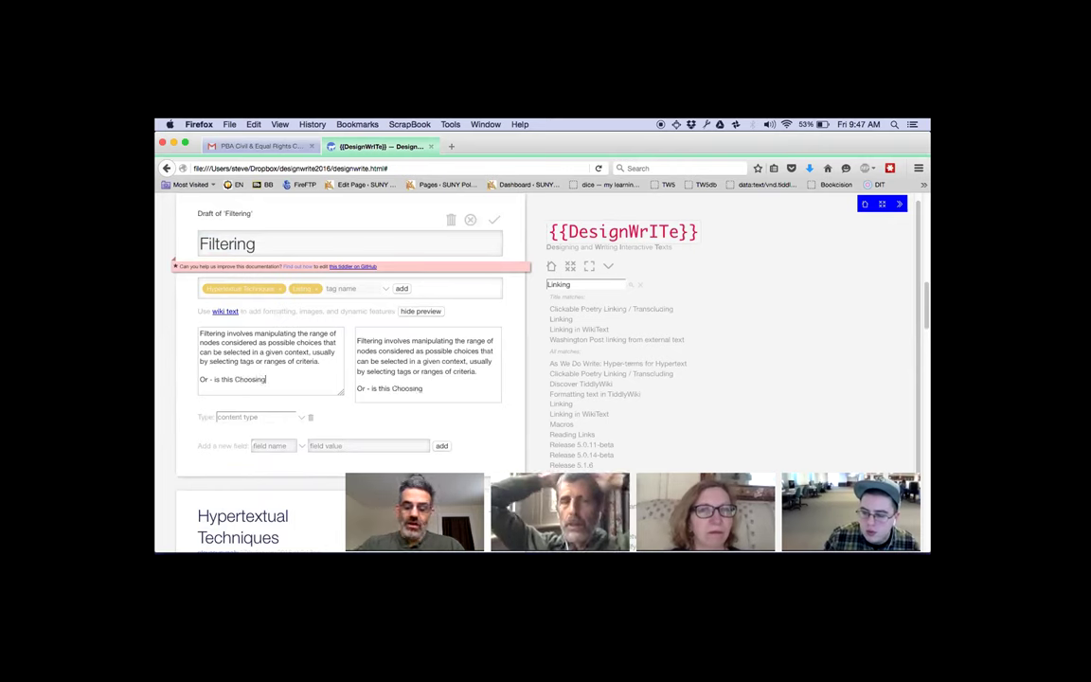
text(]])
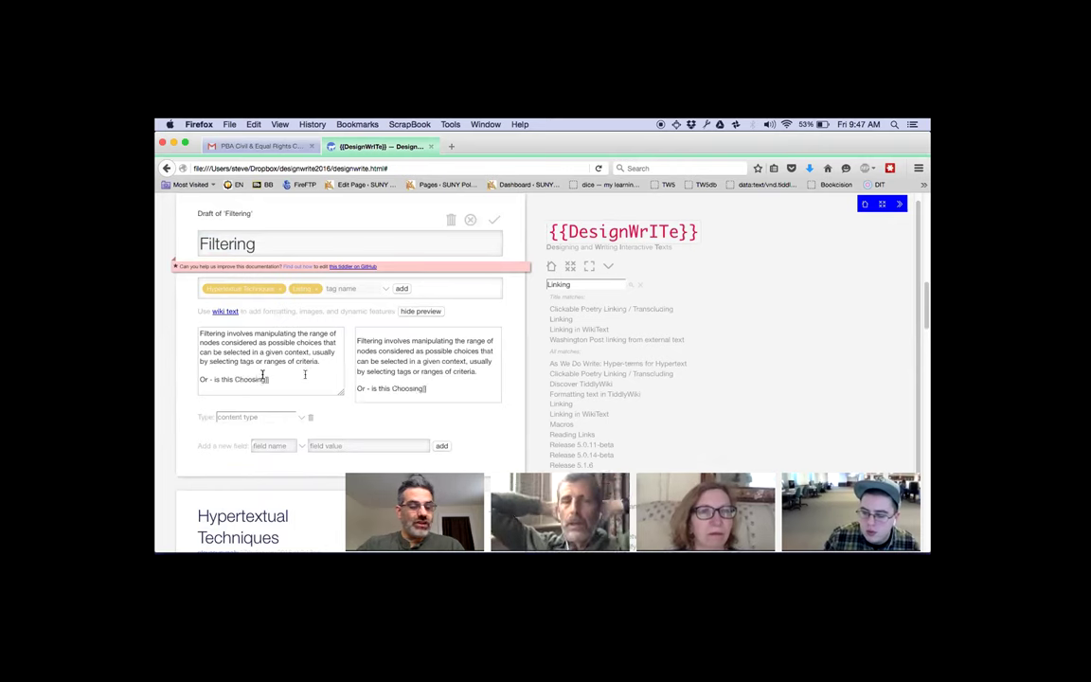
click(235, 379)
text([[)
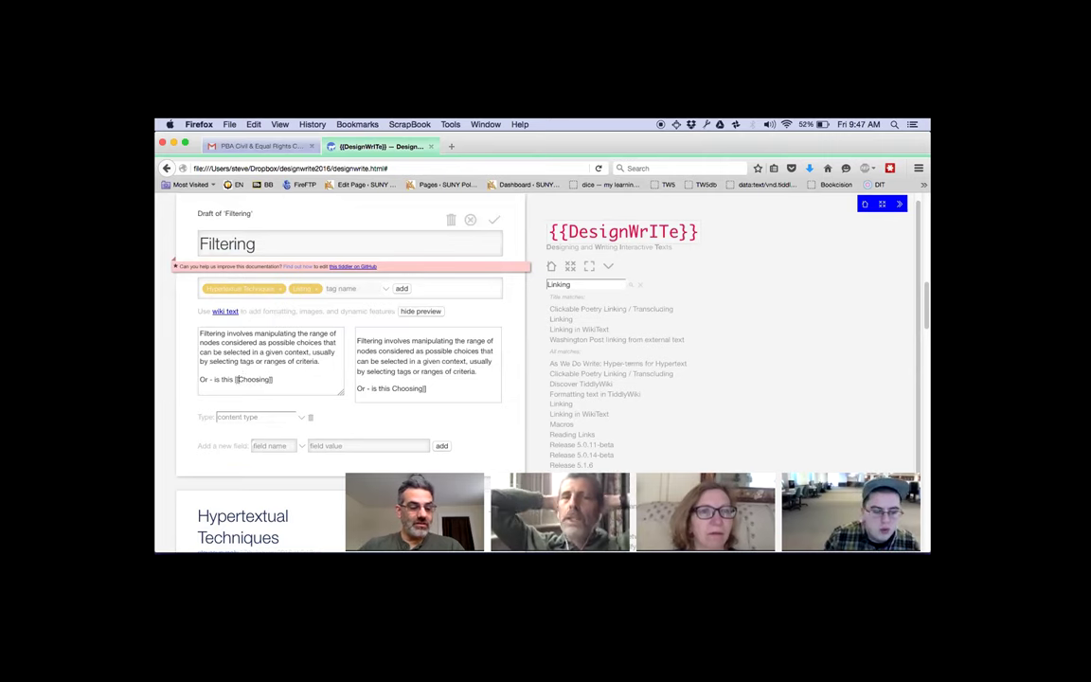
click(276, 378)
text(-->)
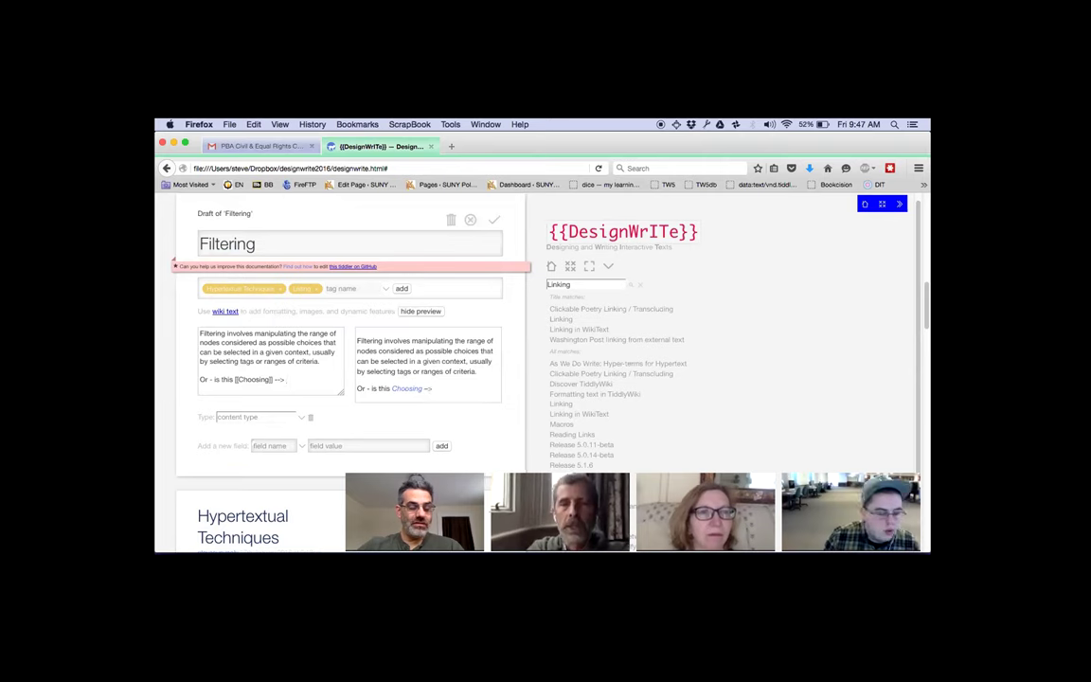
key(BackSpace)
key(BackSpace)
key(BackSpace)
key(BackSpace)
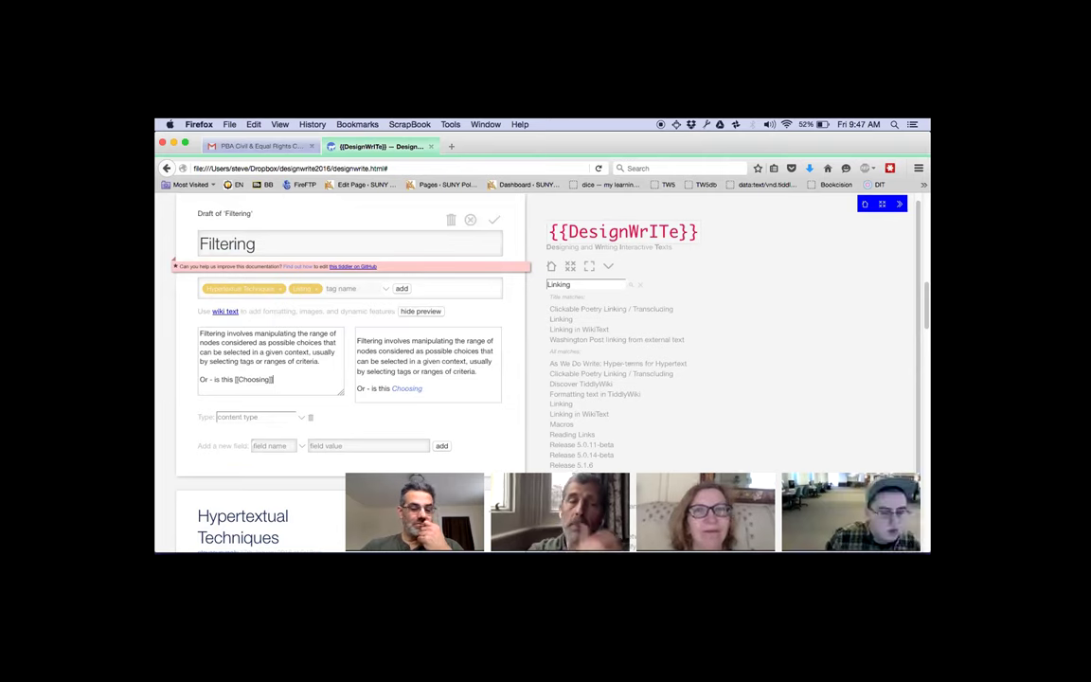
text(.)
key(Return)
key(Return)
Add sentences on filtering a population and writers choosing objects, then follow the Choosing link.
text(There is a p)
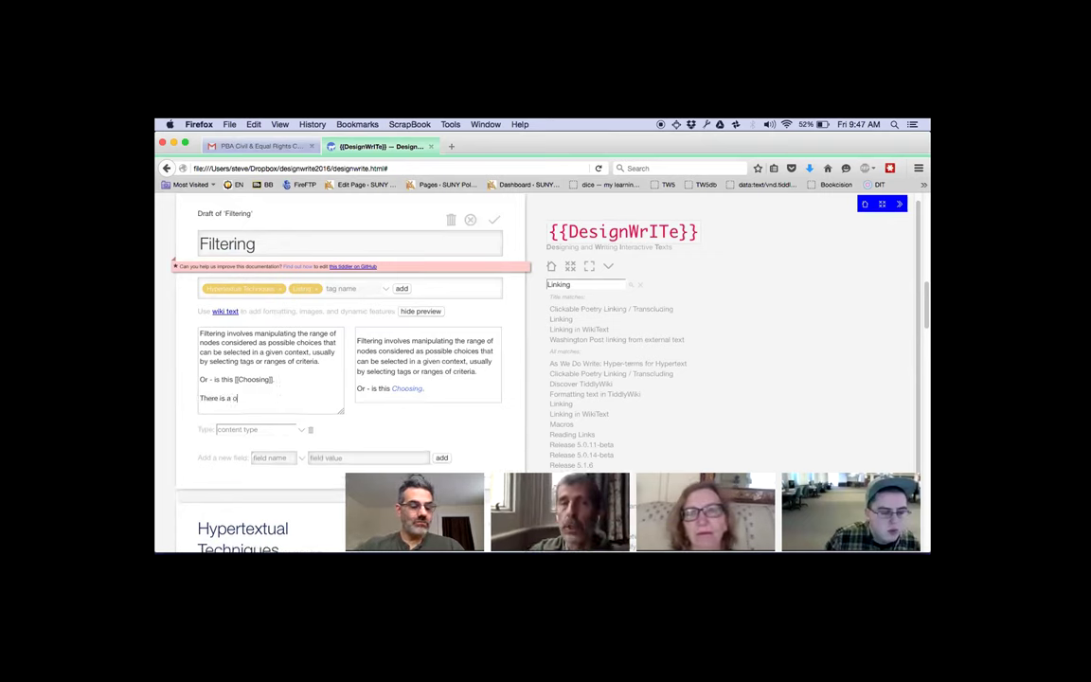
text(opulation, and the filter tells us which to incl)
key(BackSpace)
key(BackSpace)
text(cl)
key(BackSpace)
key(BackSpace)
key(BackSpace)
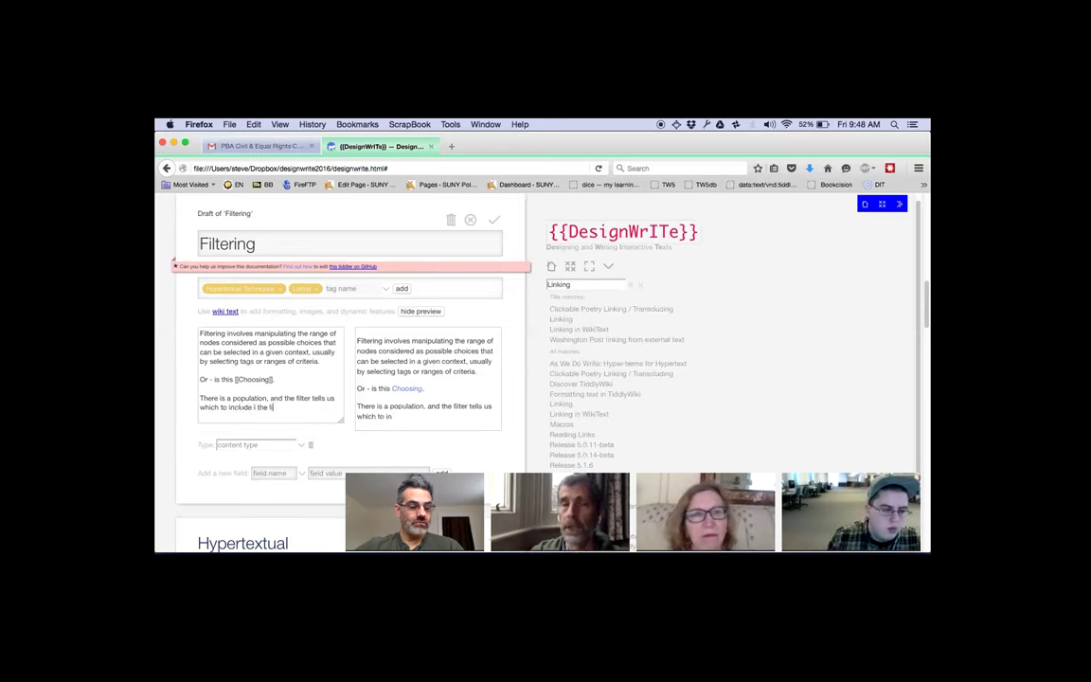
text(he list.)
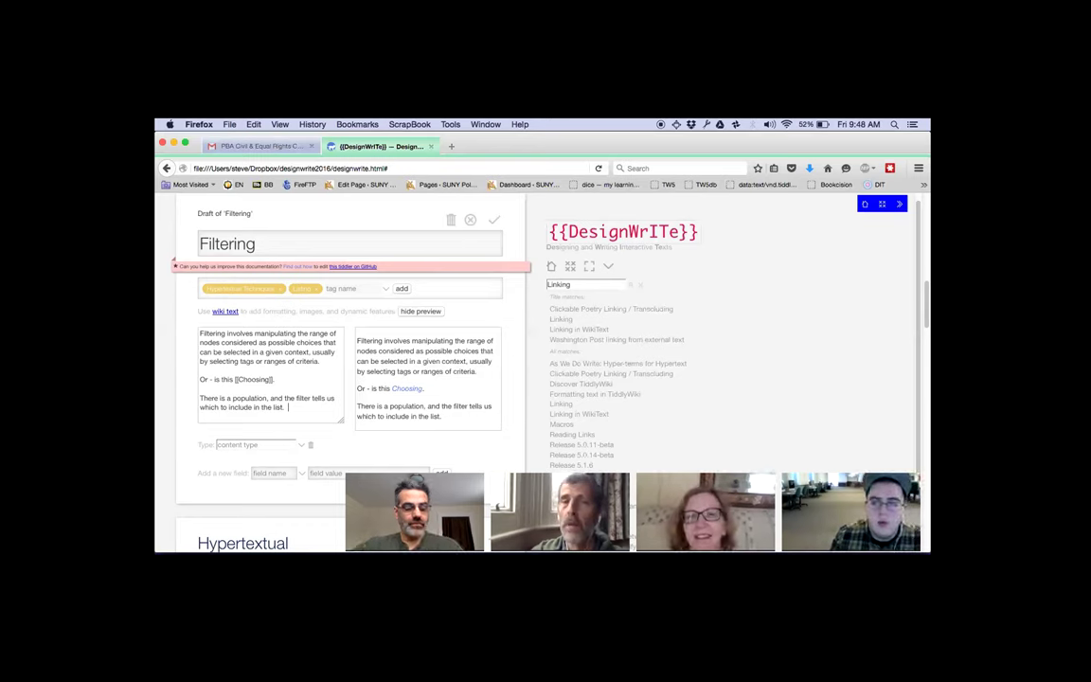
text(Ch)
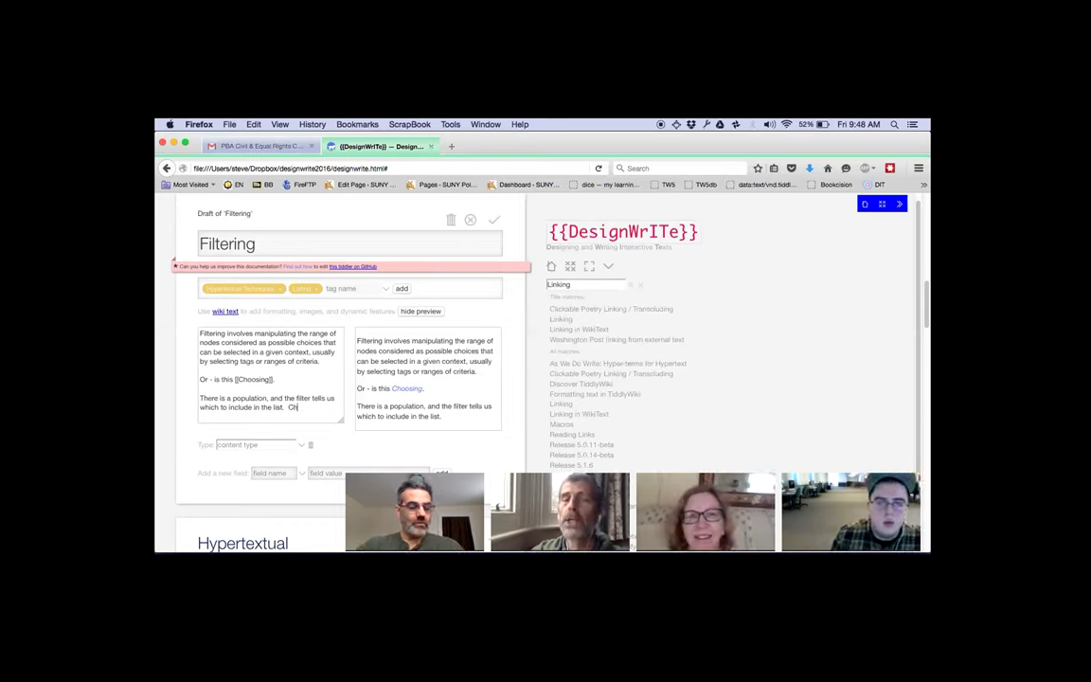
text(oosing is someth)
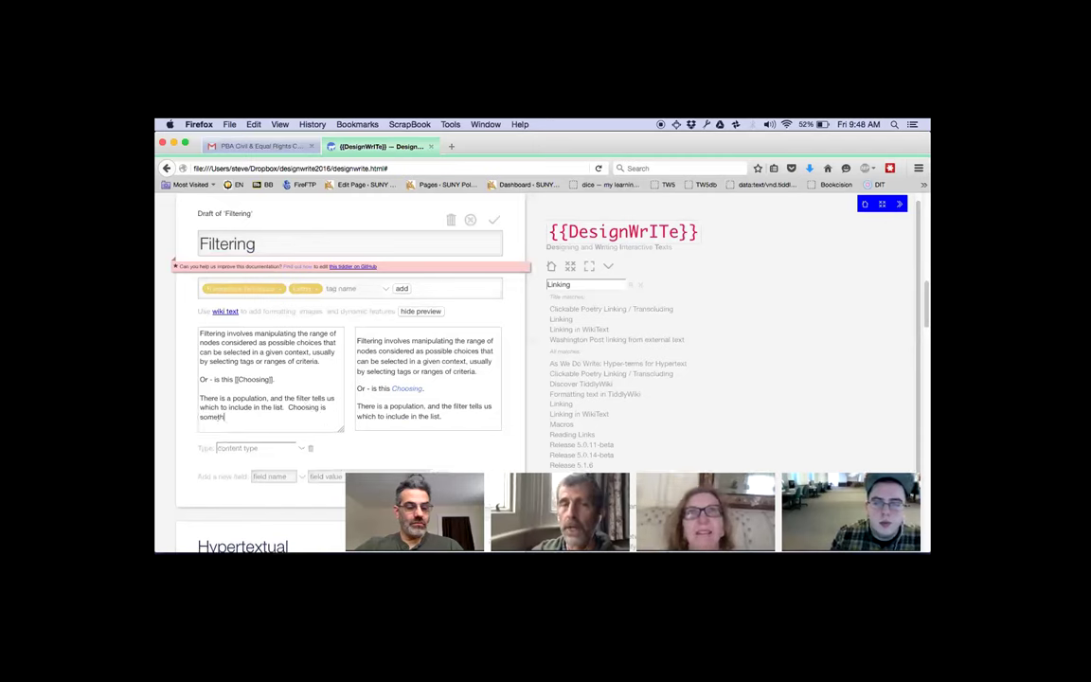
text(ing that writ)
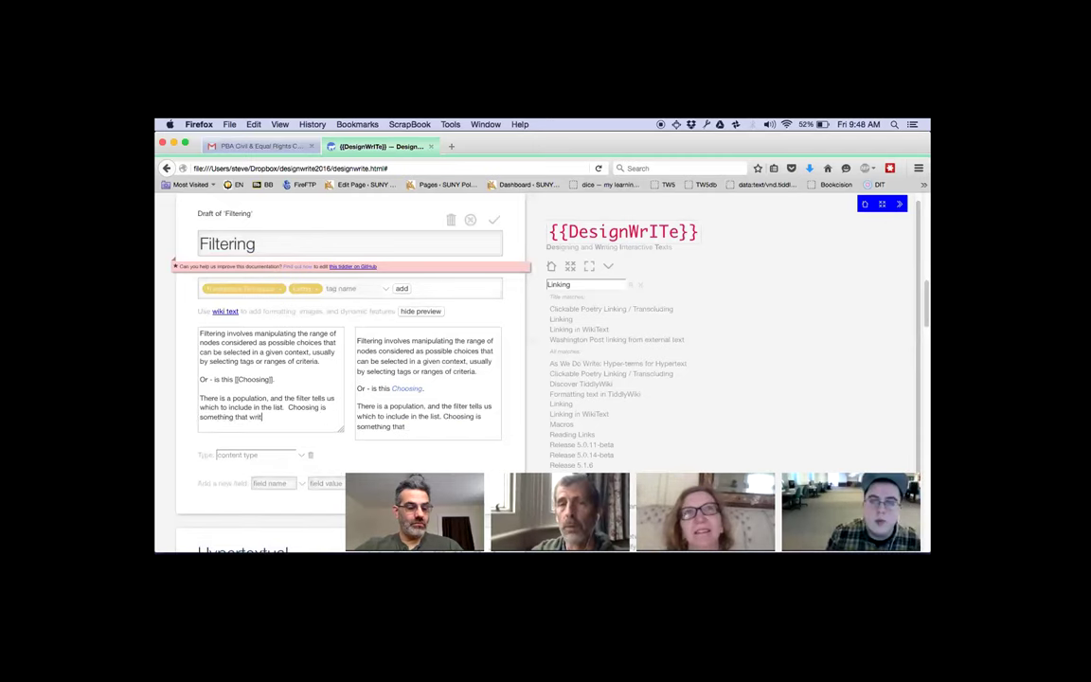
text(ers do -- cho)
key(BackSpace)
text(--)
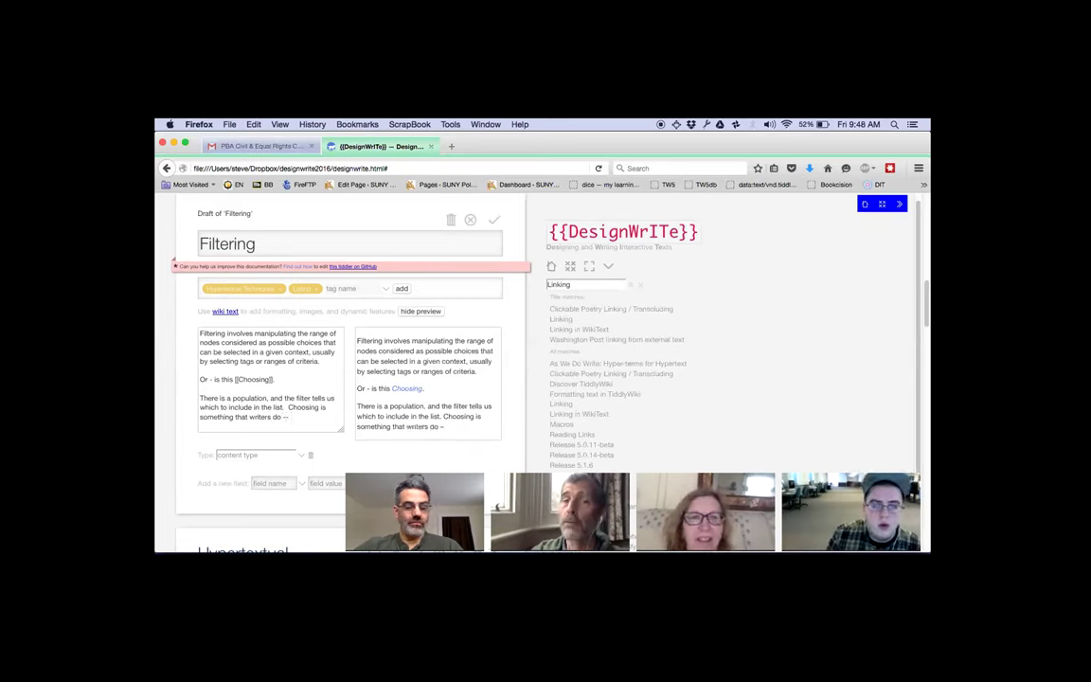
text( choose what)
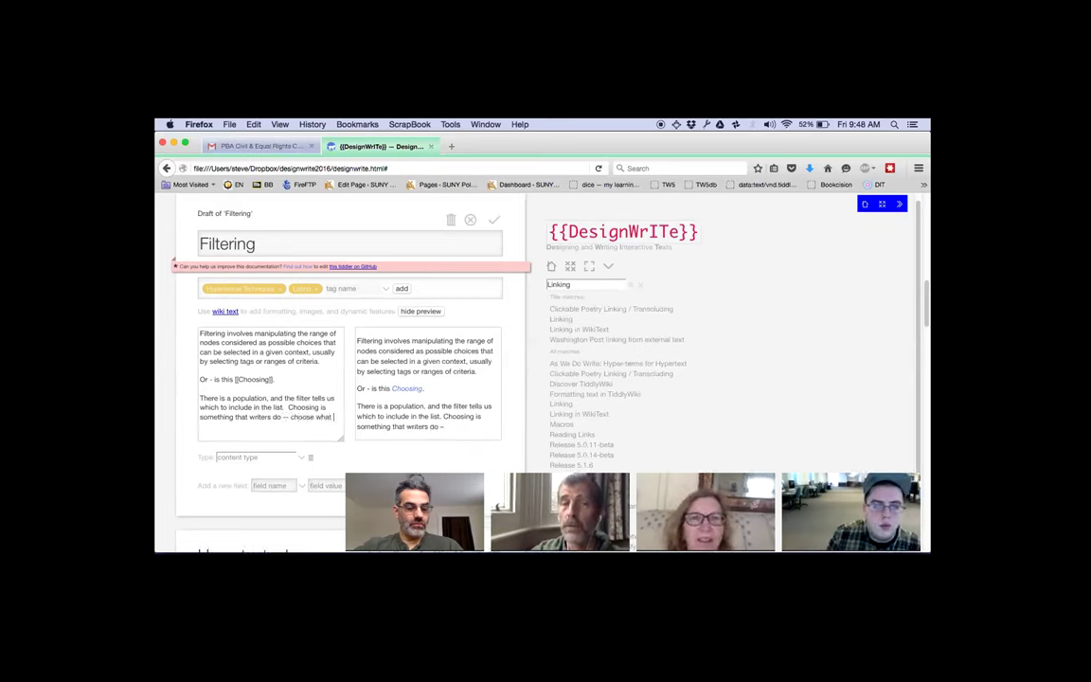
text( objects to )
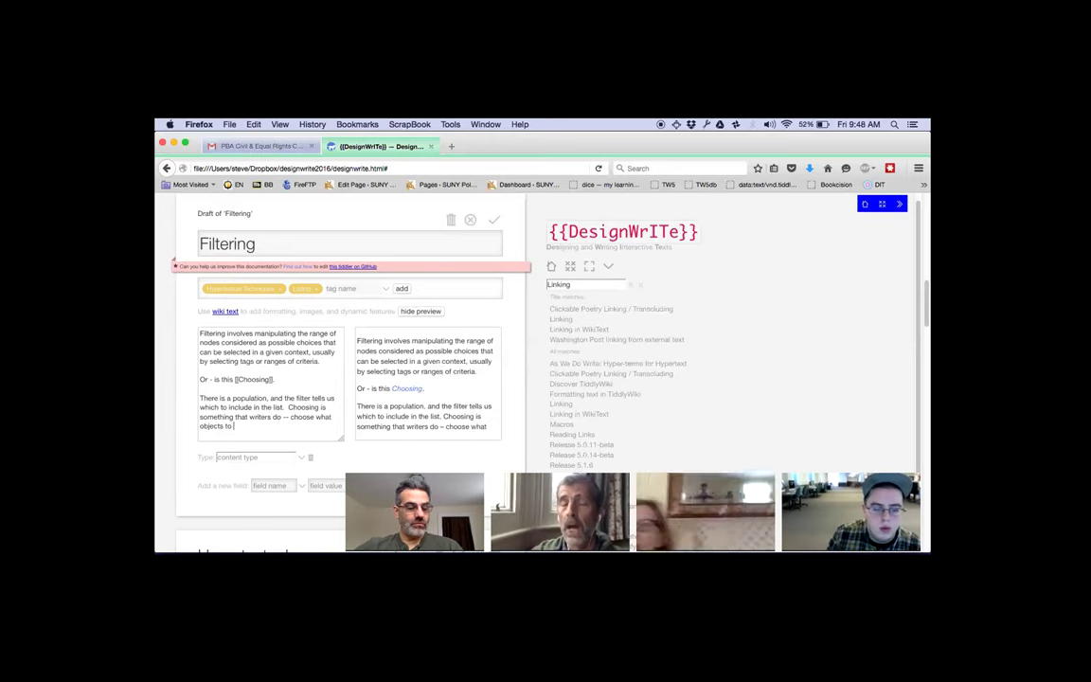
text(select)
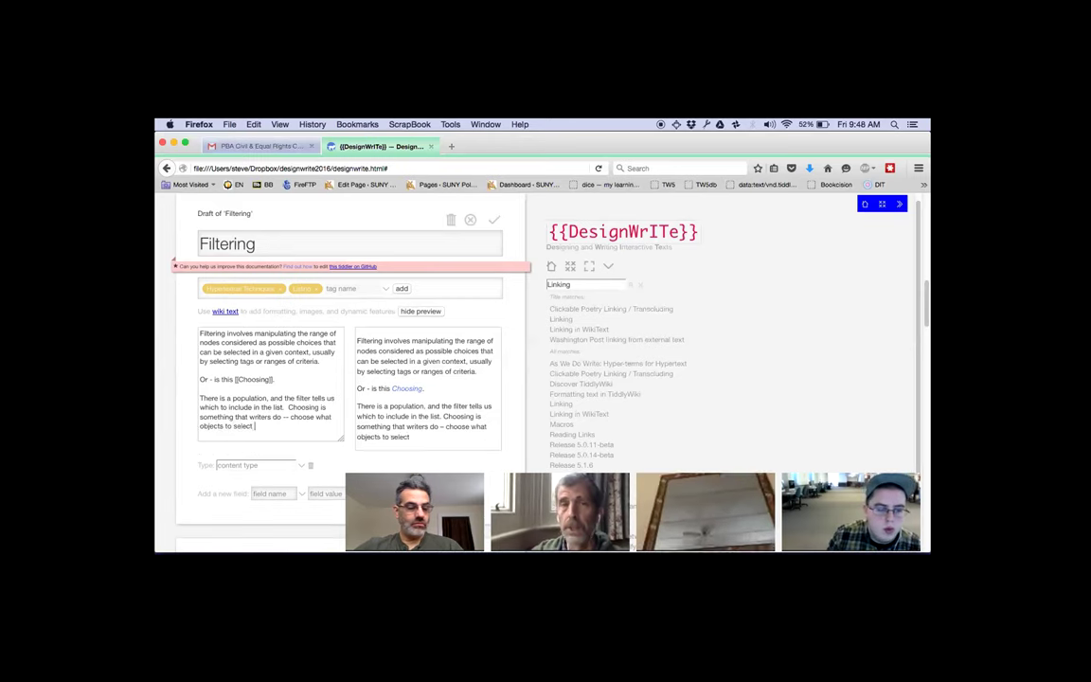
text(, put into a pile, and share them.with others......)
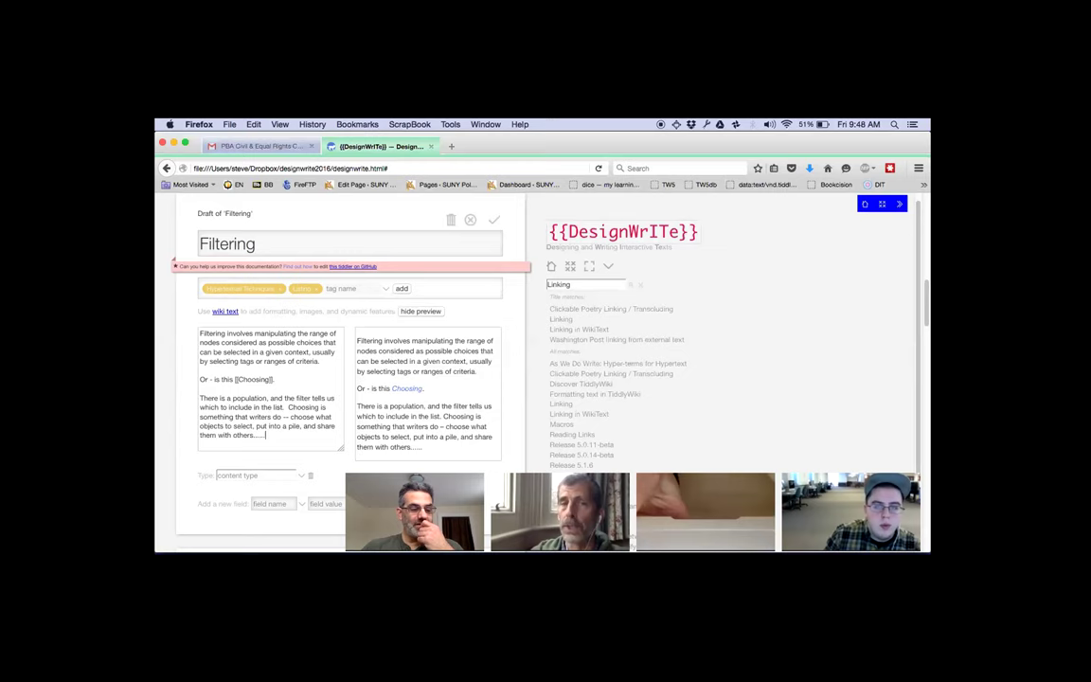
key(Return)
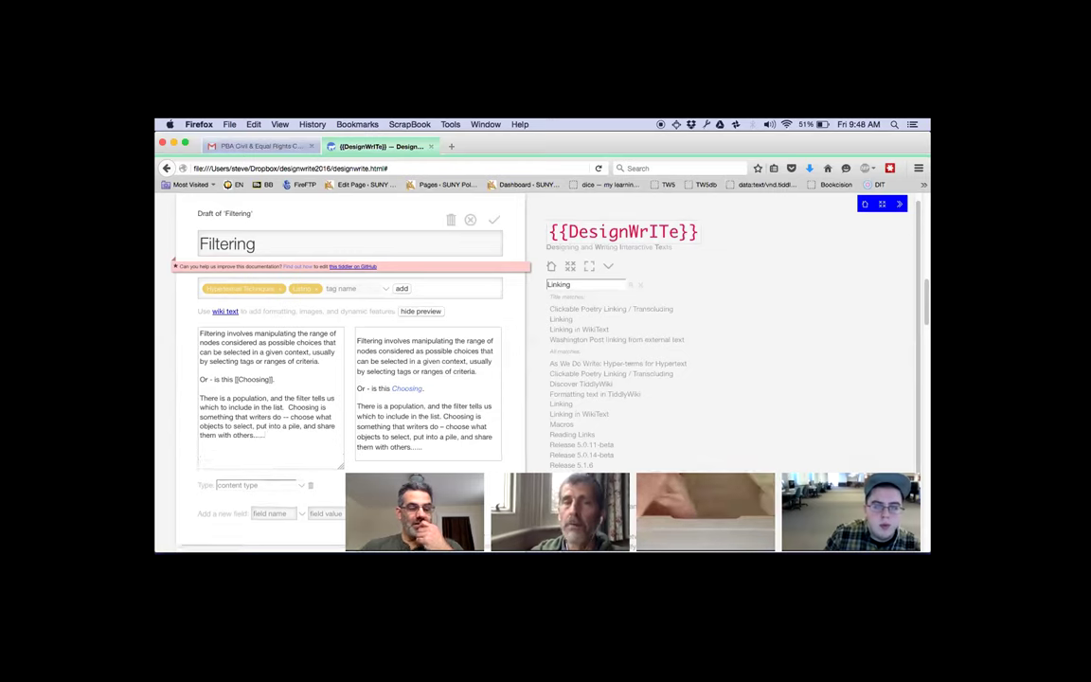
click(407, 390)
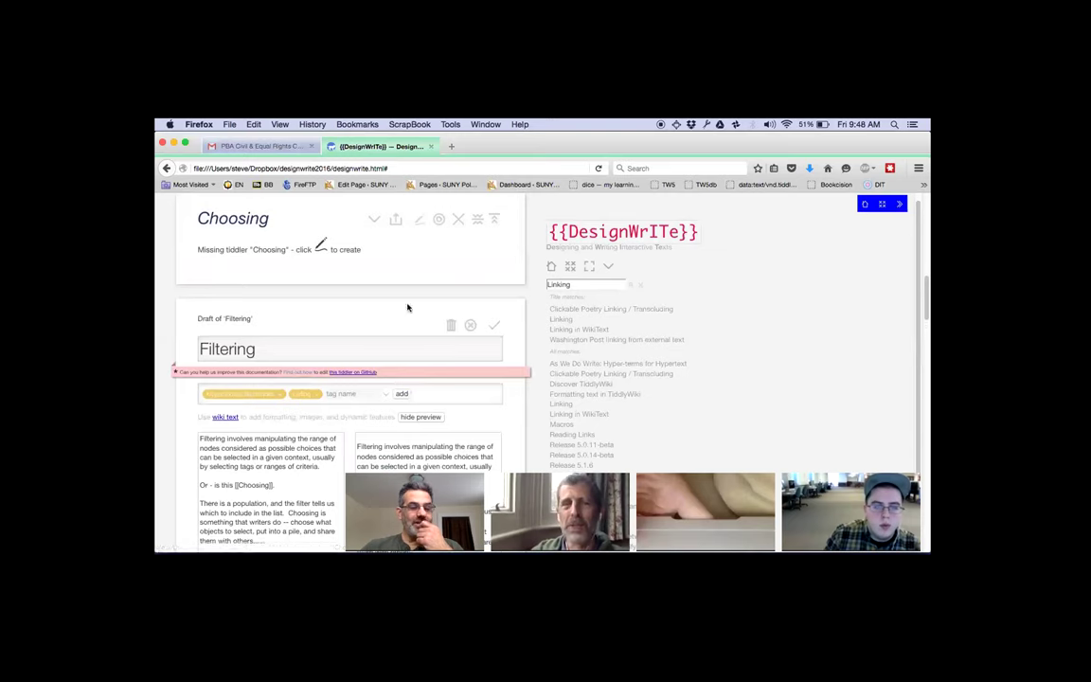
Write the Choosing tiddler as '(for now, it is based on [[Filtering]])' plus {{Filtering}}.
click(421, 228)
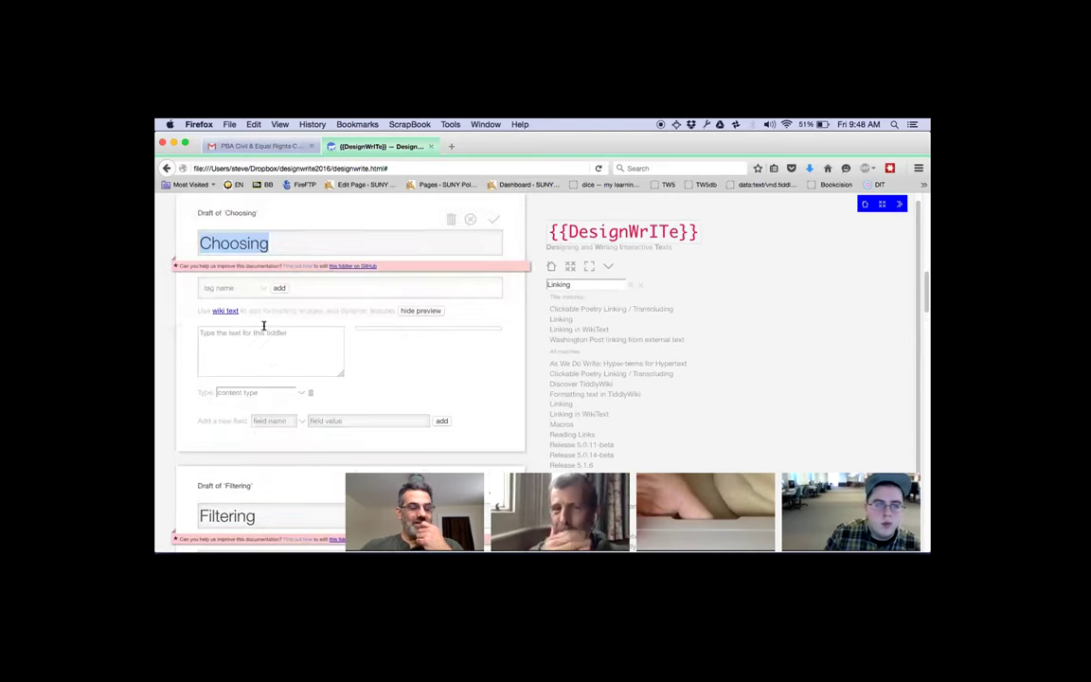
click(264, 327)
text((for now,)
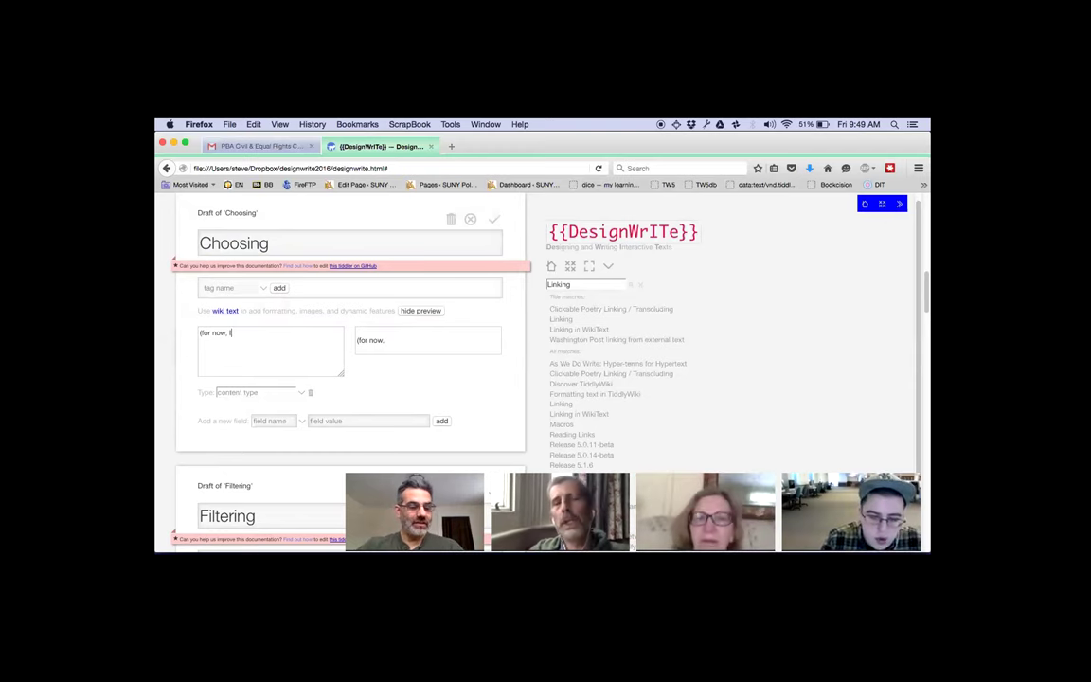
text(it is based on)
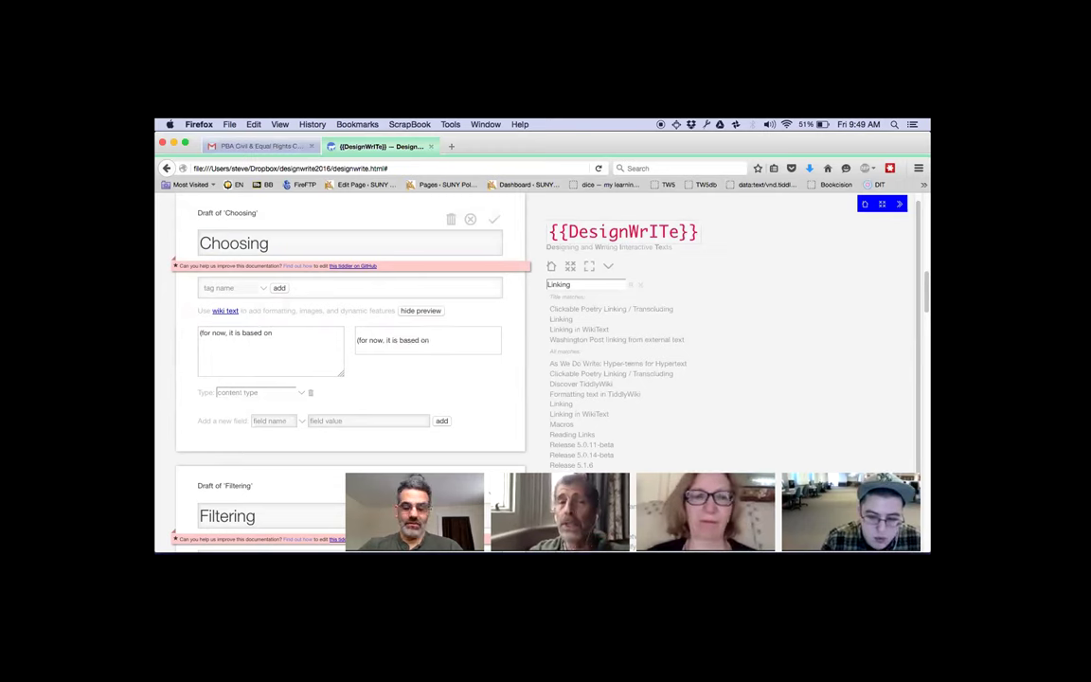
text( [[Filtering]]:)
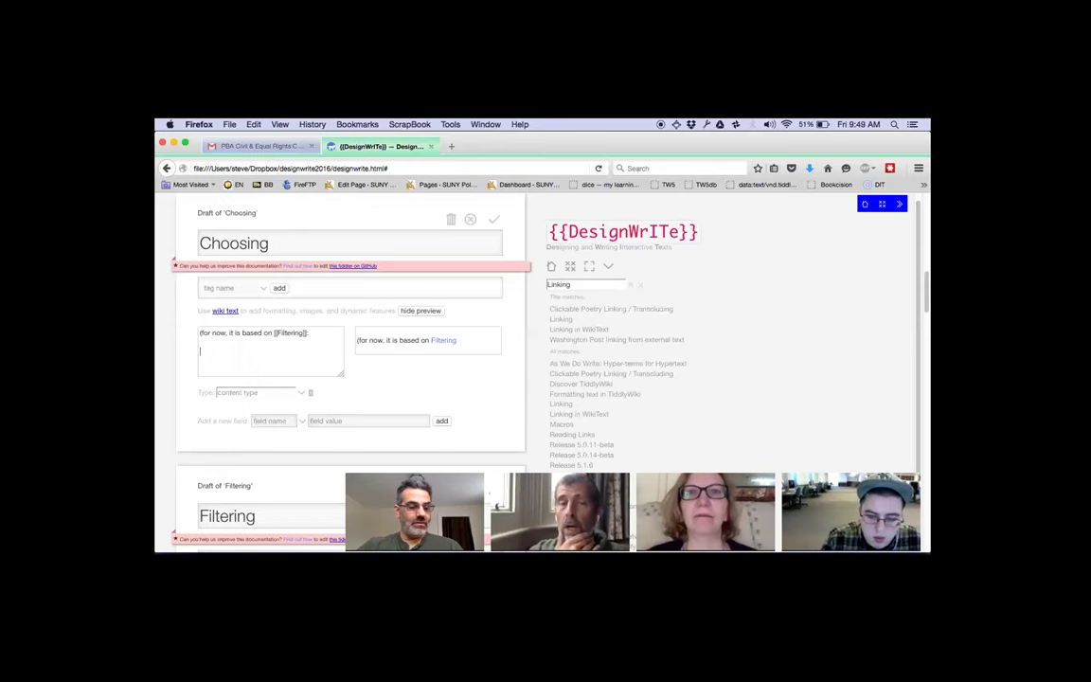
key(Return)
key(Return)
text({{)
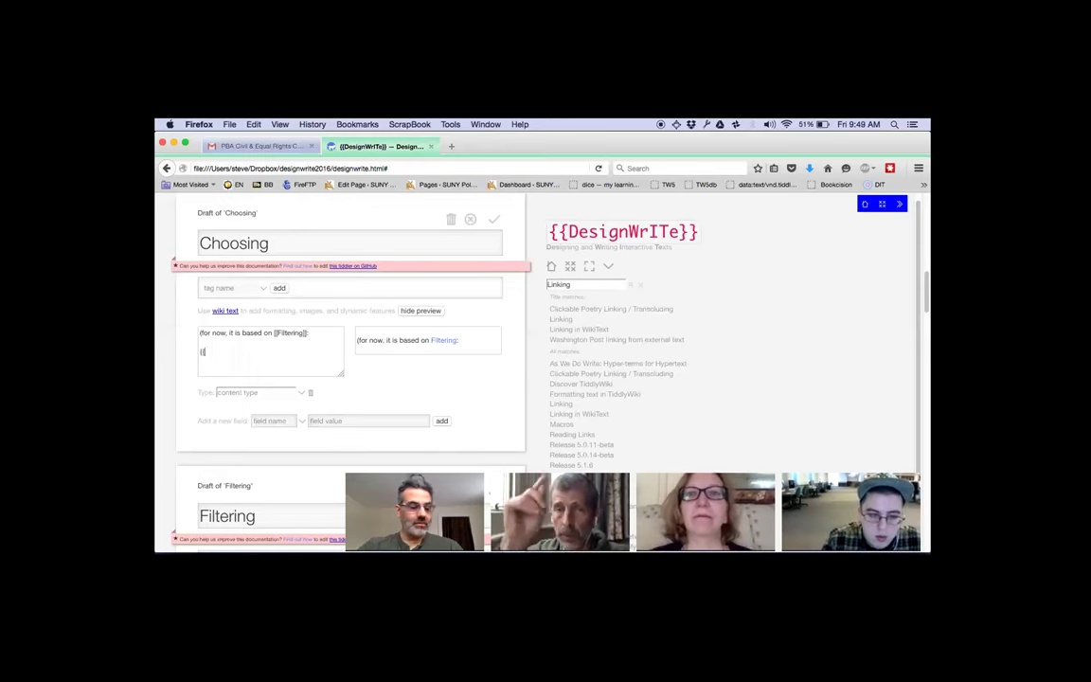
text(Filtering}})
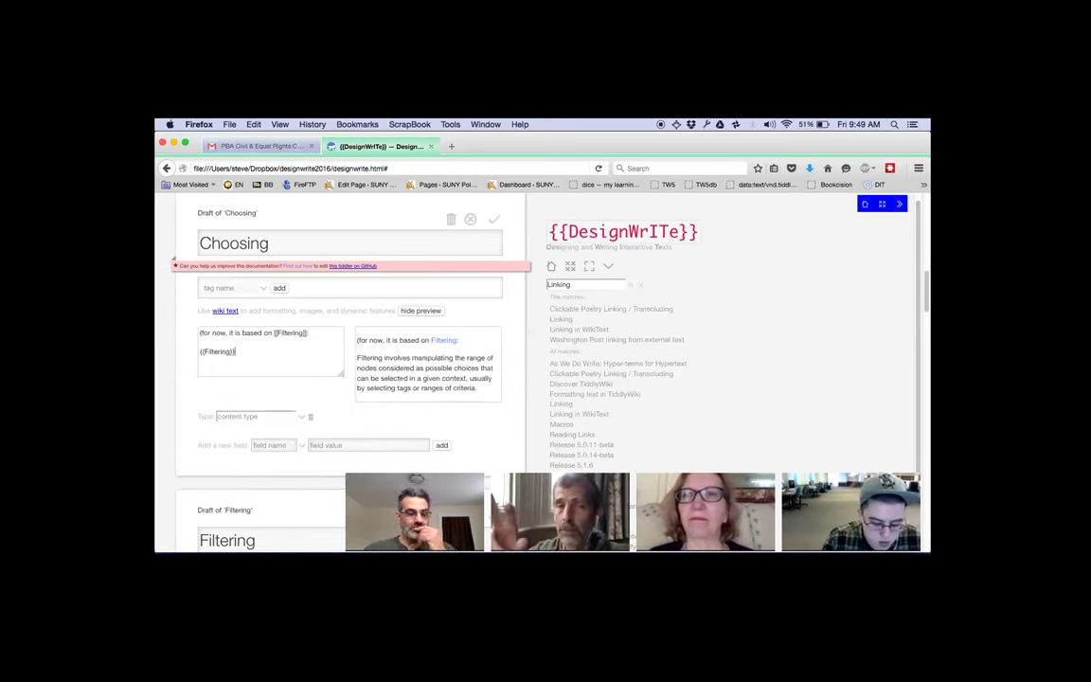
click(311, 334)
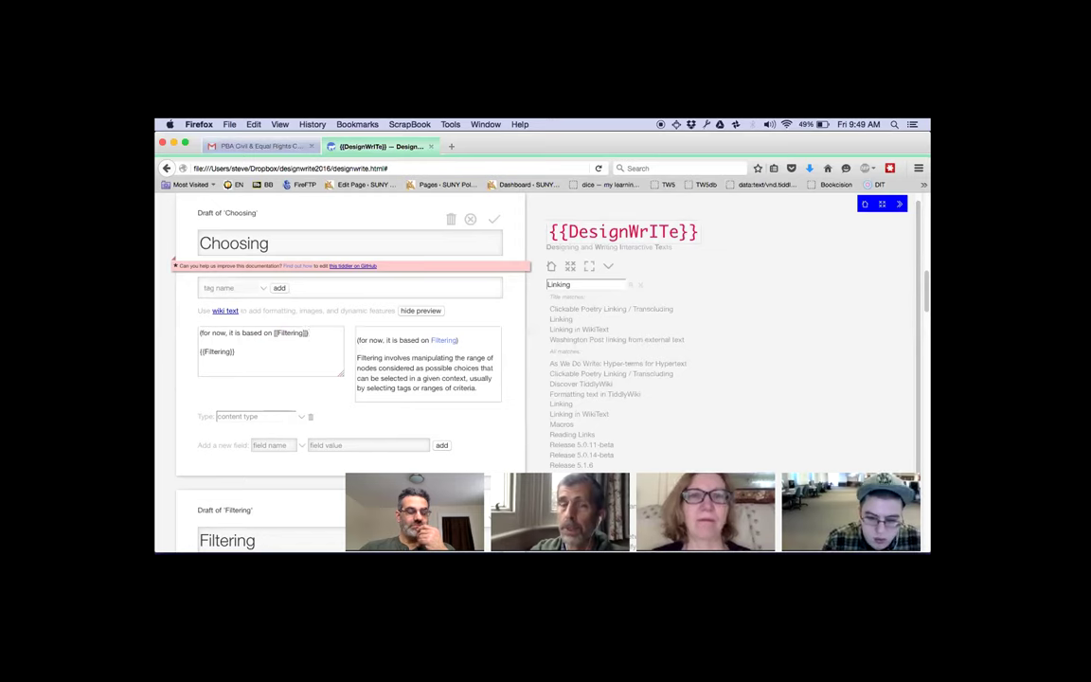
Hide the sidebar so the Filtering draft spans the page, then open its Choosing link.
scroll(350, 360, down, 1)
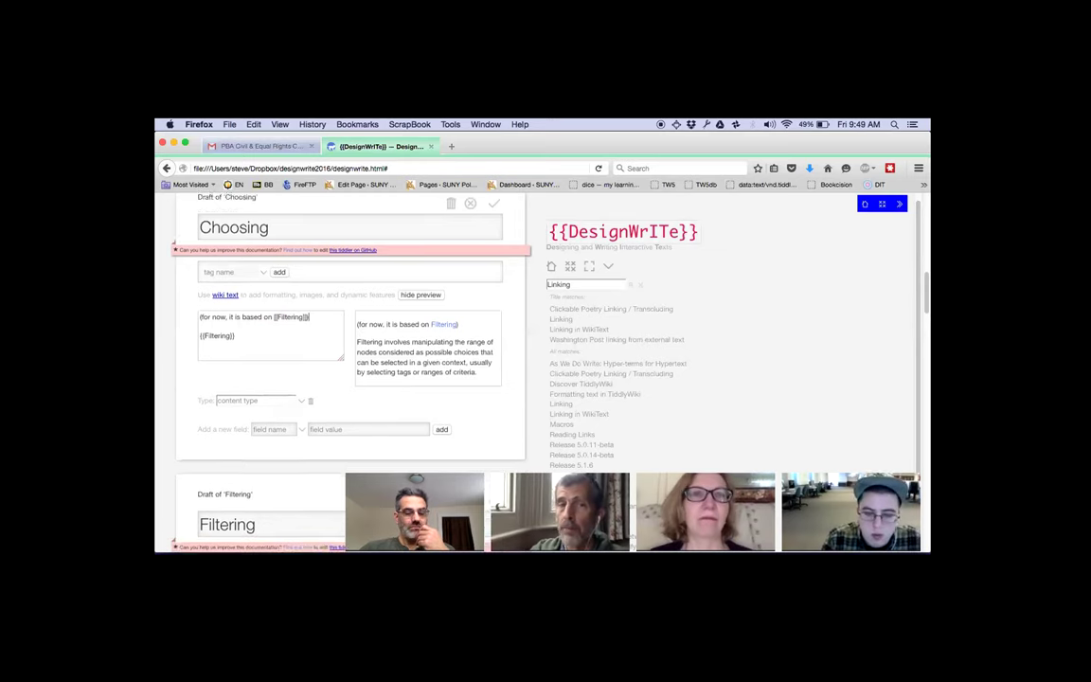
scroll(351, 360, down, 1)
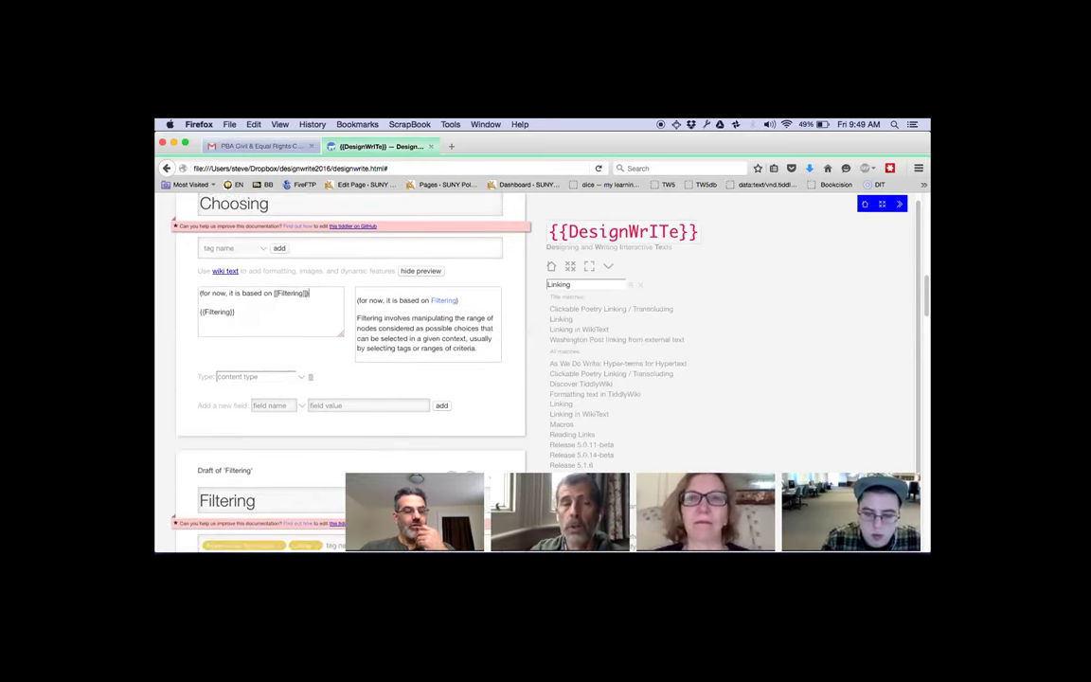
scroll(350, 360, down, 8)
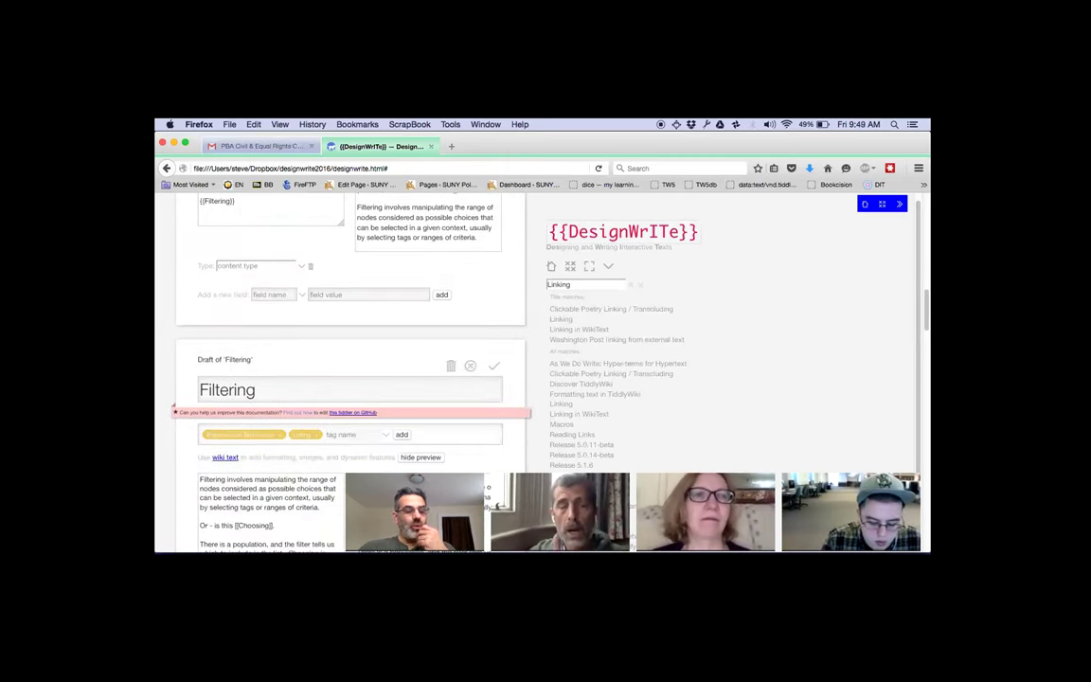
scroll(351, 360, down, 2)
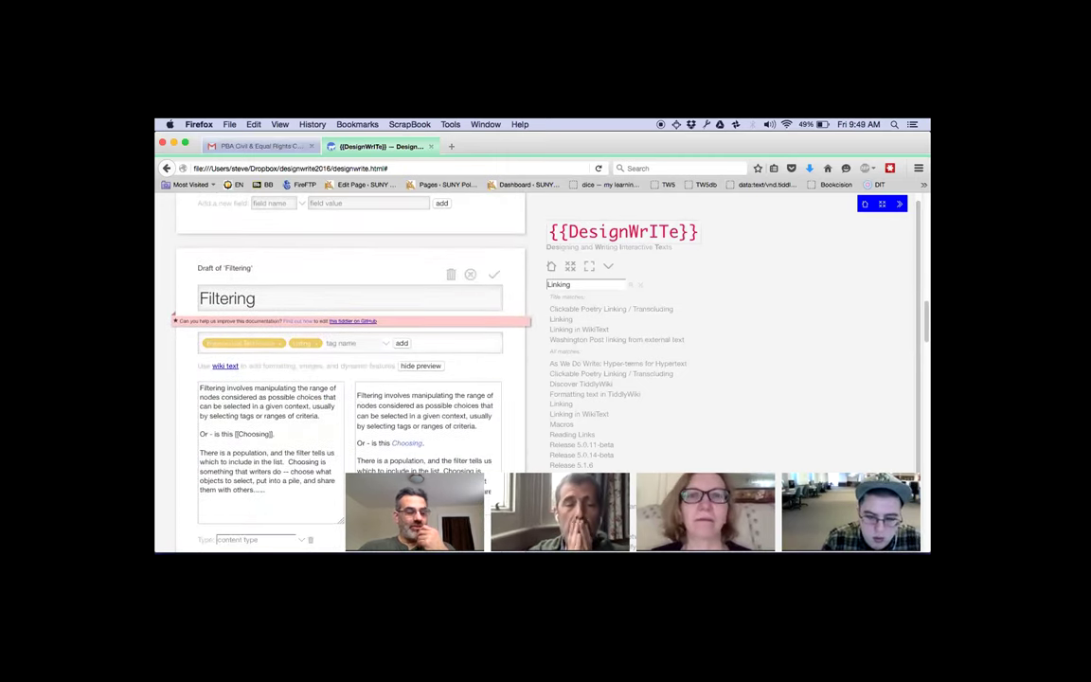
scroll(350, 360, down, 1)
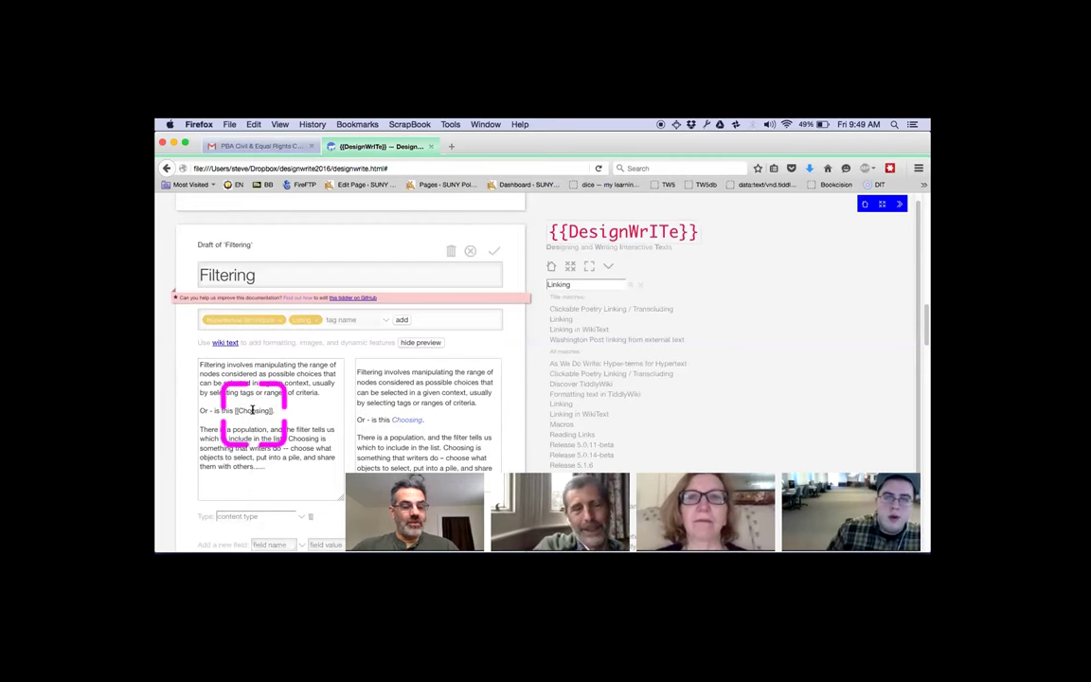
click(901, 206)
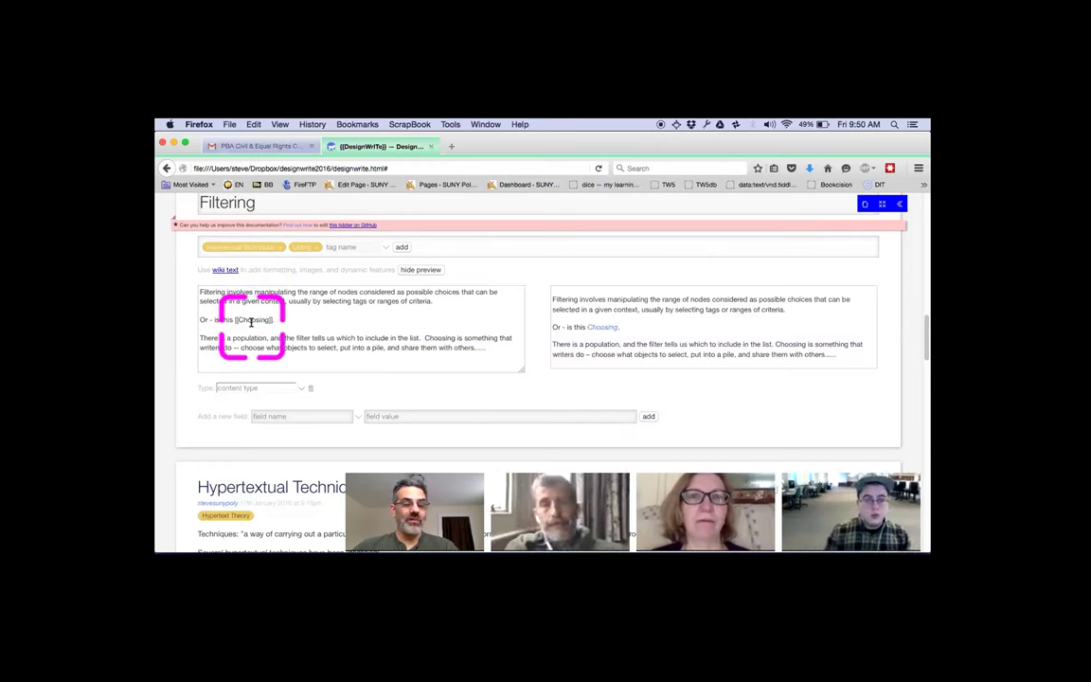
click(604, 327)
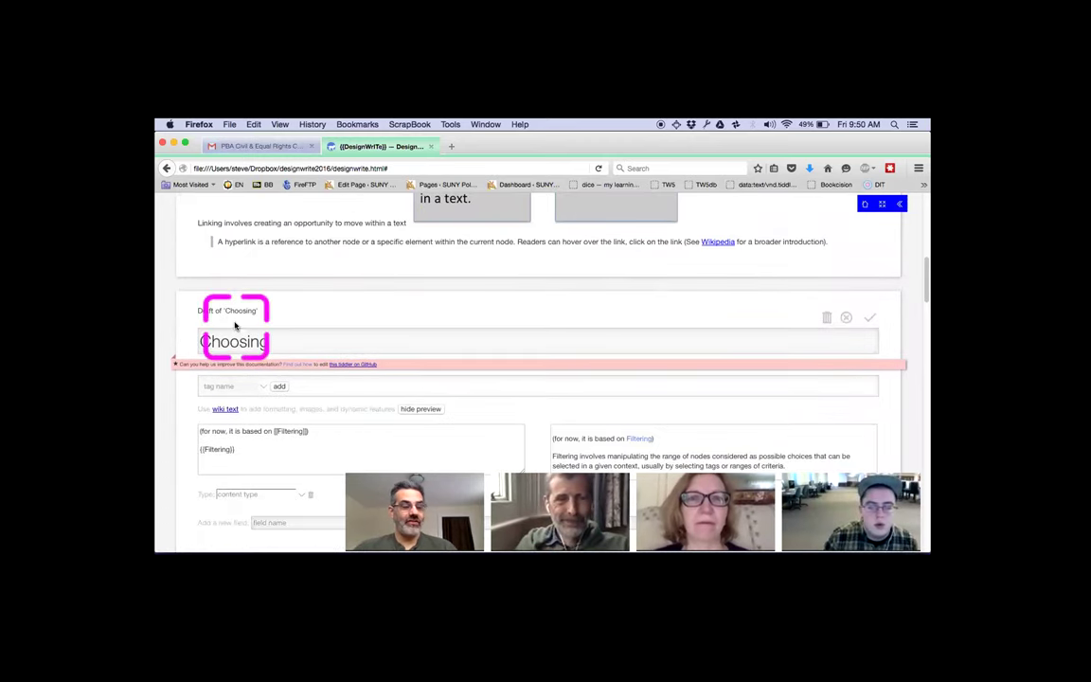
Save Choosing, recheck its {{Filtering}} text, then save the Filtering tiddler too.
click(868, 321)
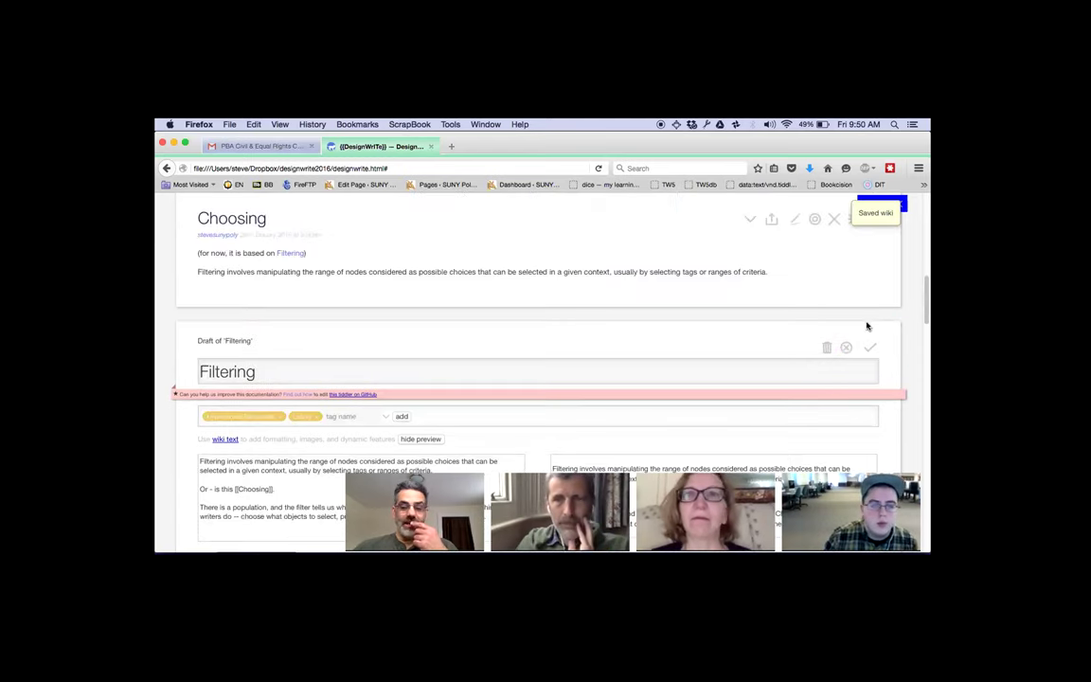
click(792, 224)
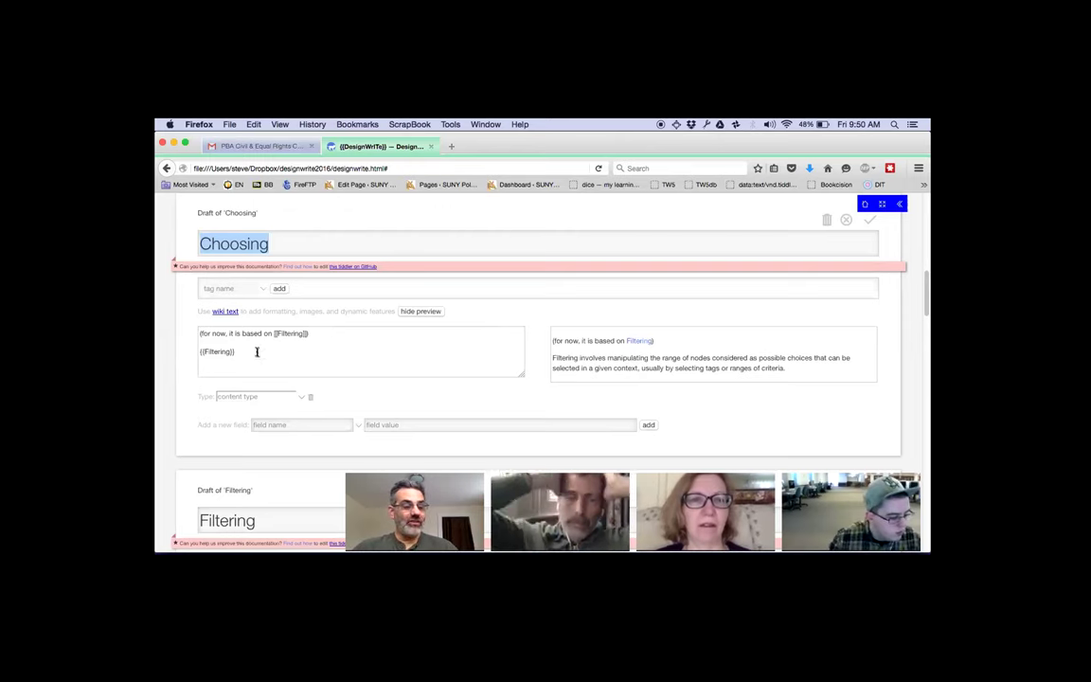
drag(248, 352, 156, 354)
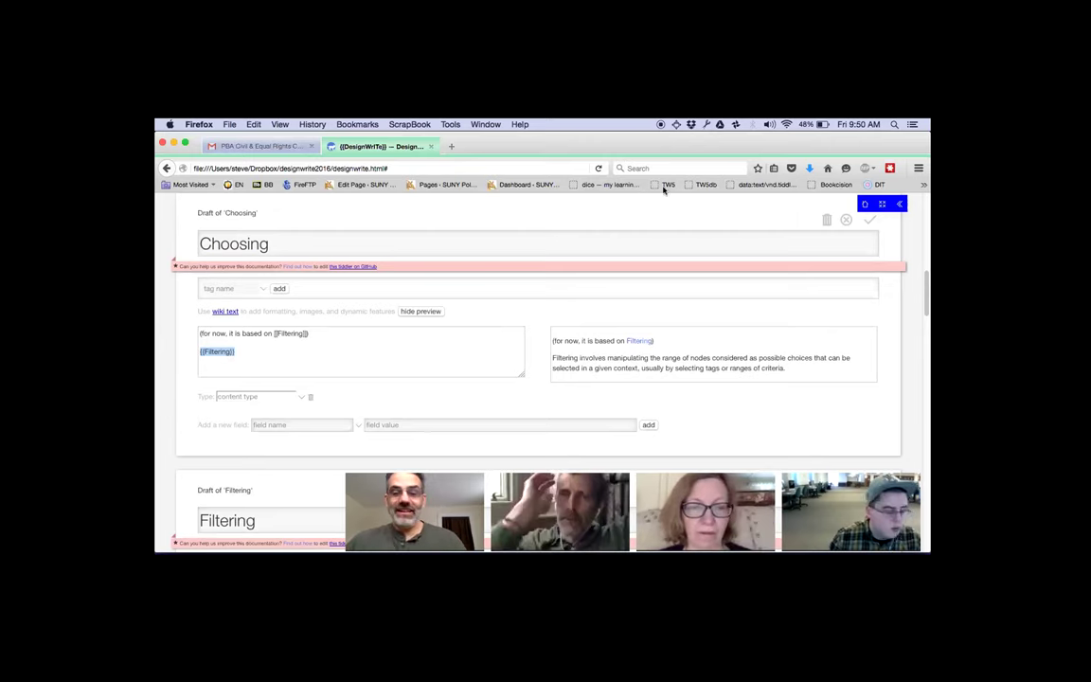
click(868, 225)
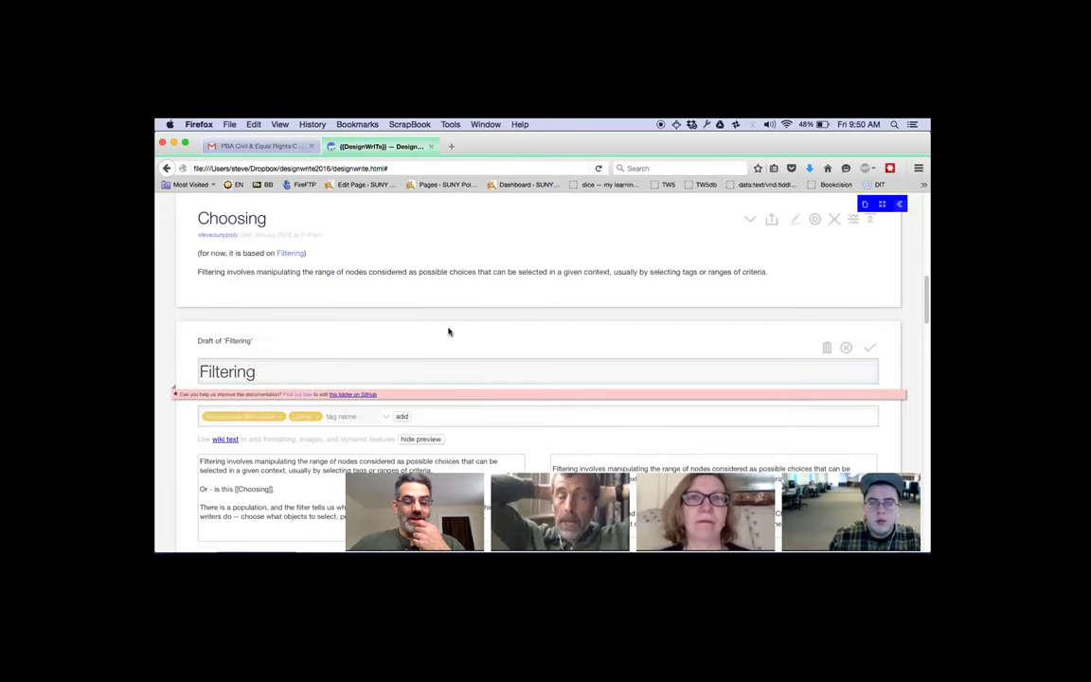
click(870, 349)
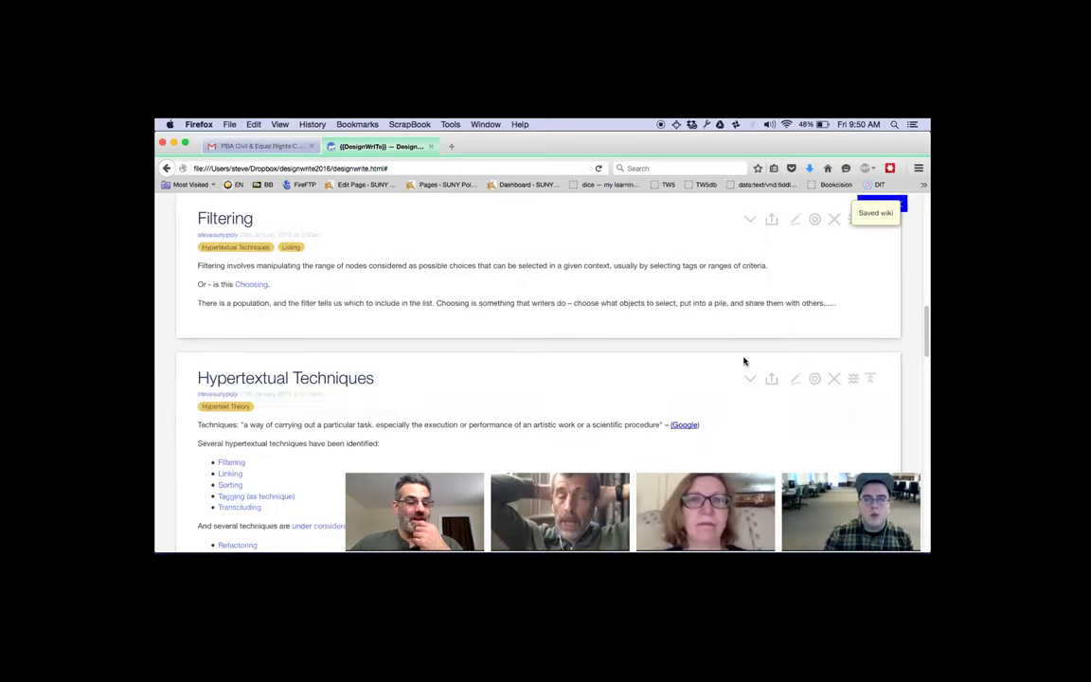
scroll(743, 361, down, 1)
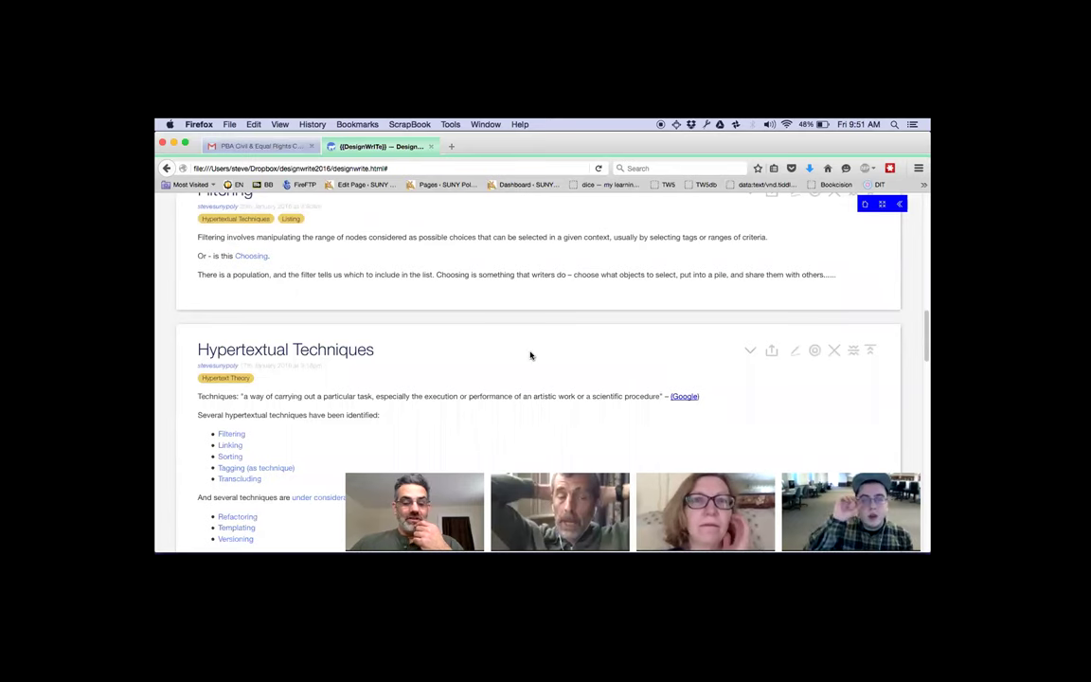
Scroll past the saved Filtering tiddler down to Hypertextual Techniques.
scroll(530, 355, down, 2)
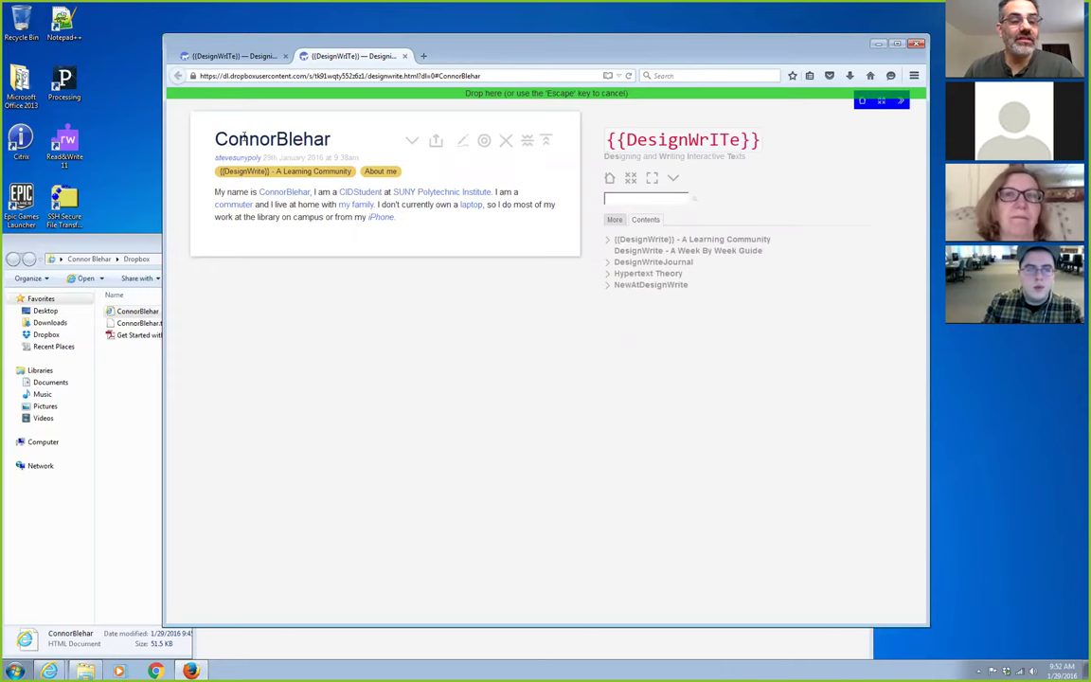
Review the About Me Permalinks responses on the class wiki page.
click(233, 57)
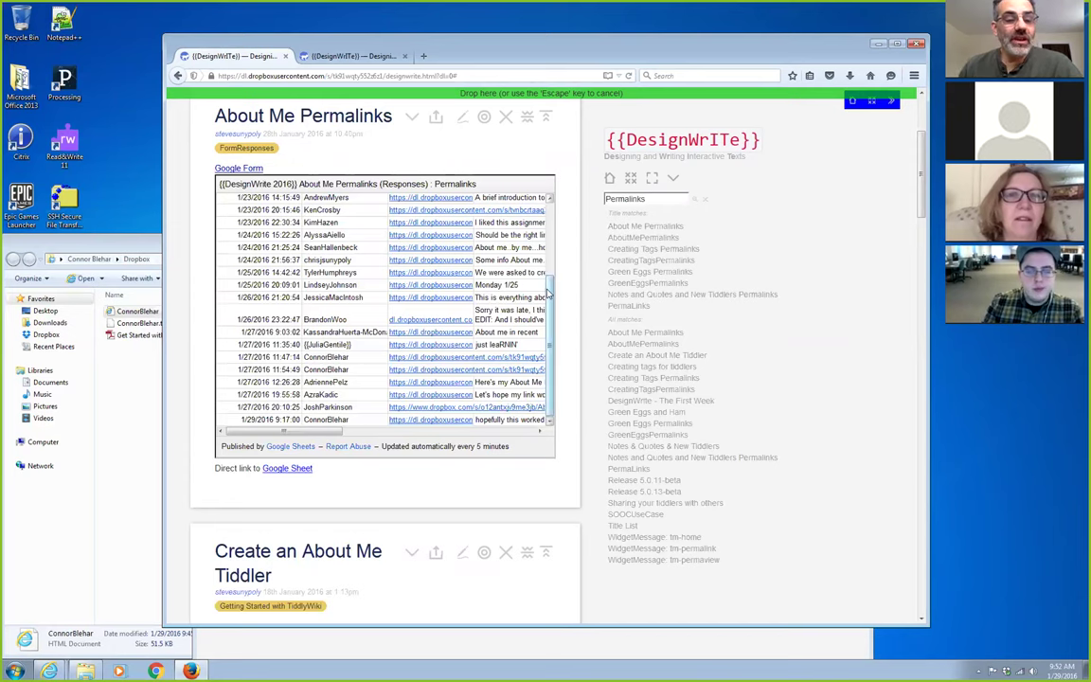
scroll(548, 294, up, 5)
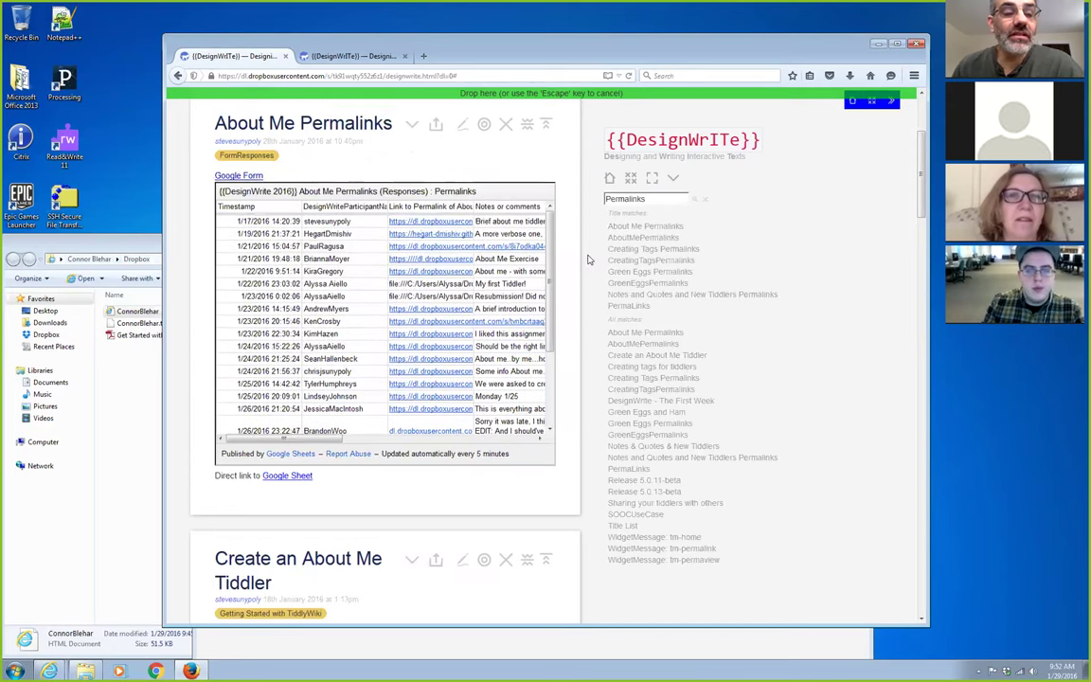
scroll(587, 259, up, 4)
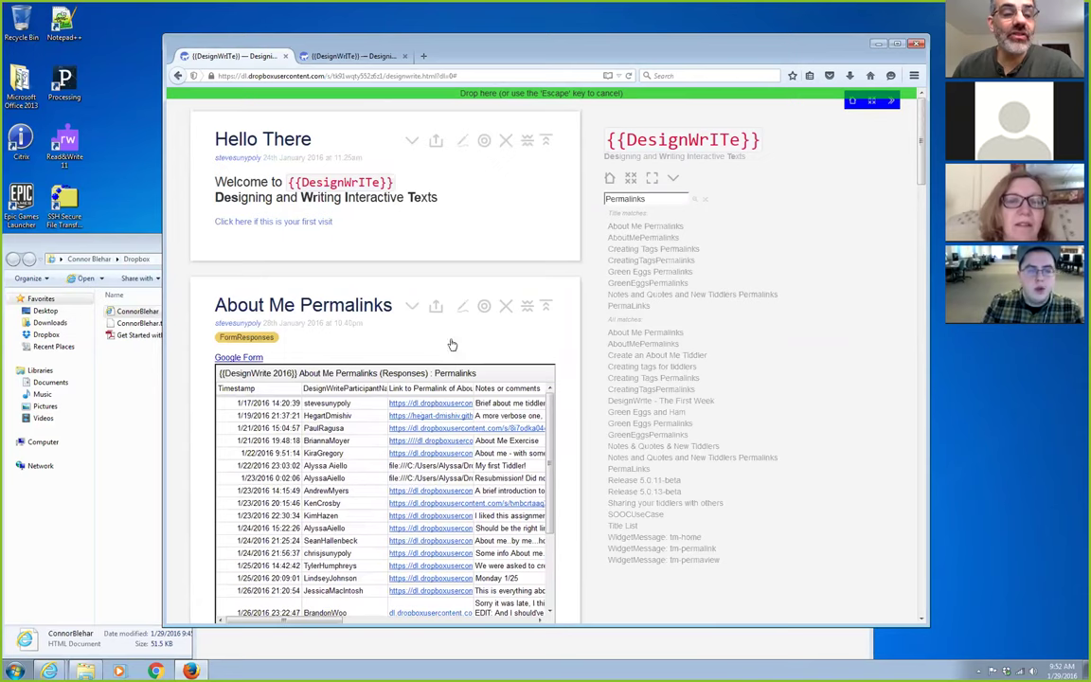
click(308, 58)
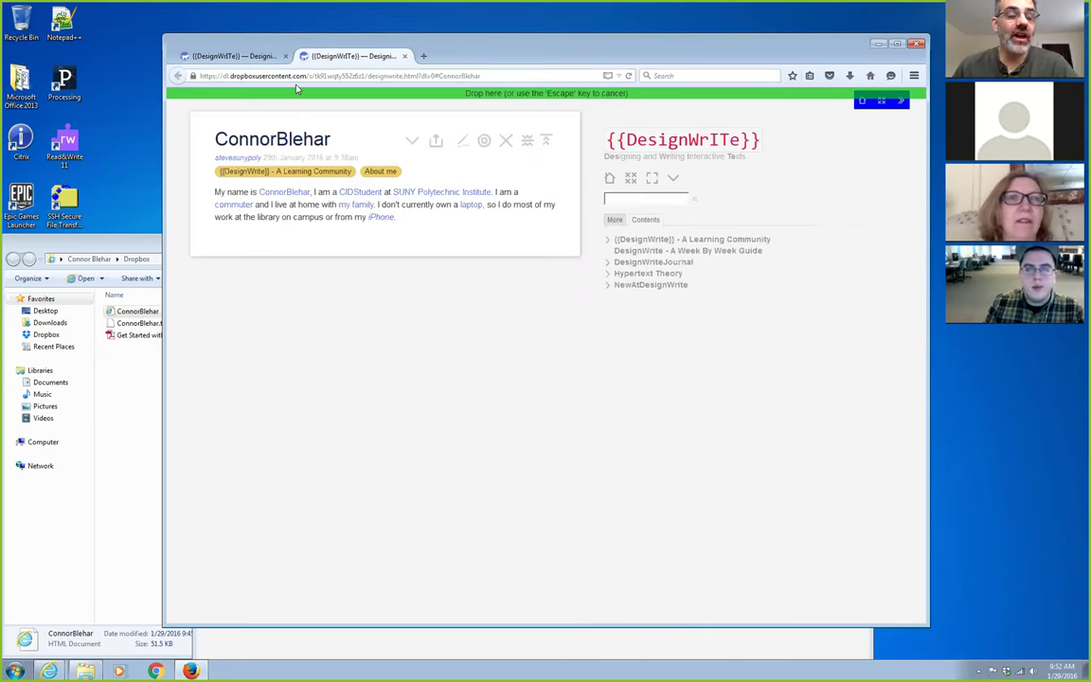
click(268, 56)
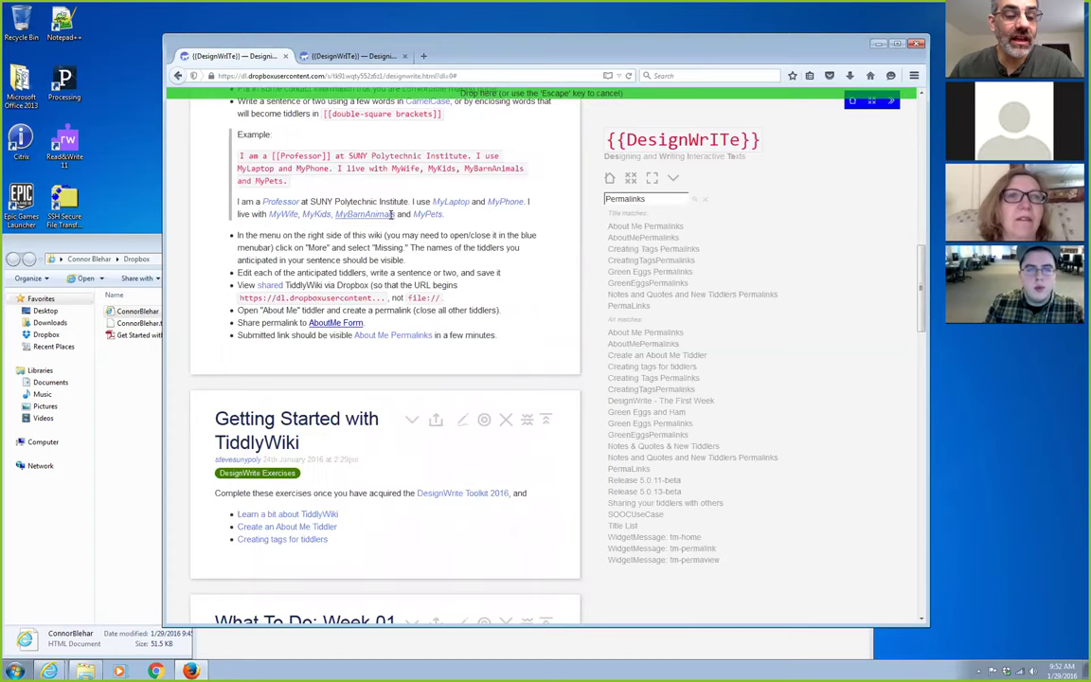
scroll(391, 214, up, 10)
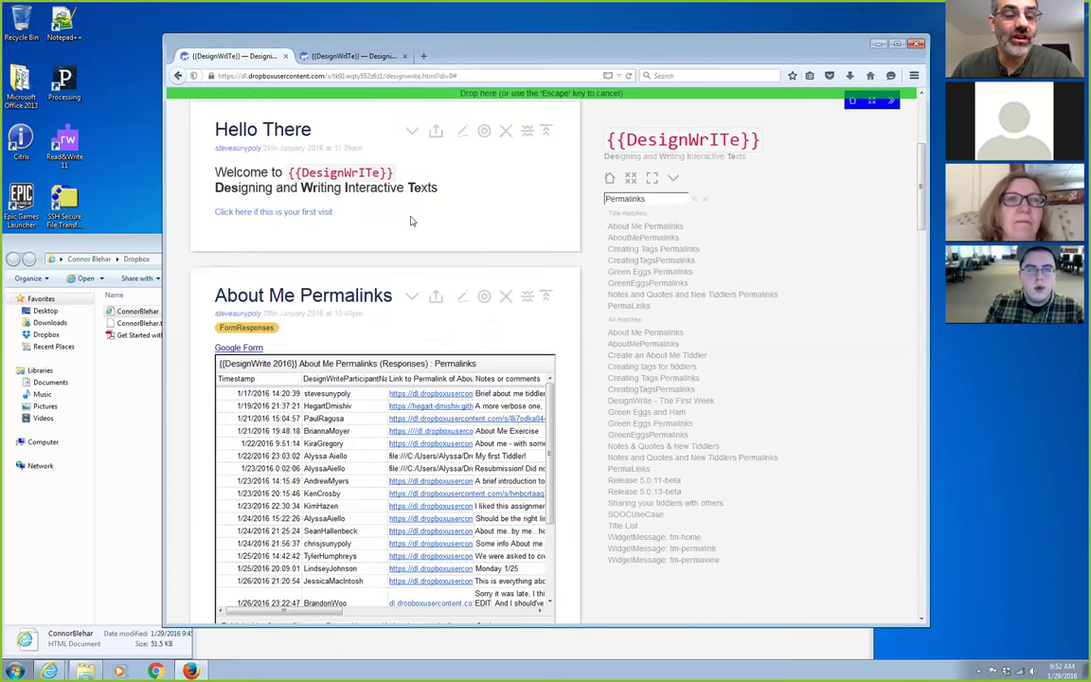
scroll(410, 221, down, 5)
scroll(410, 221, down, 3)
scroll(297, 218, up, 7)
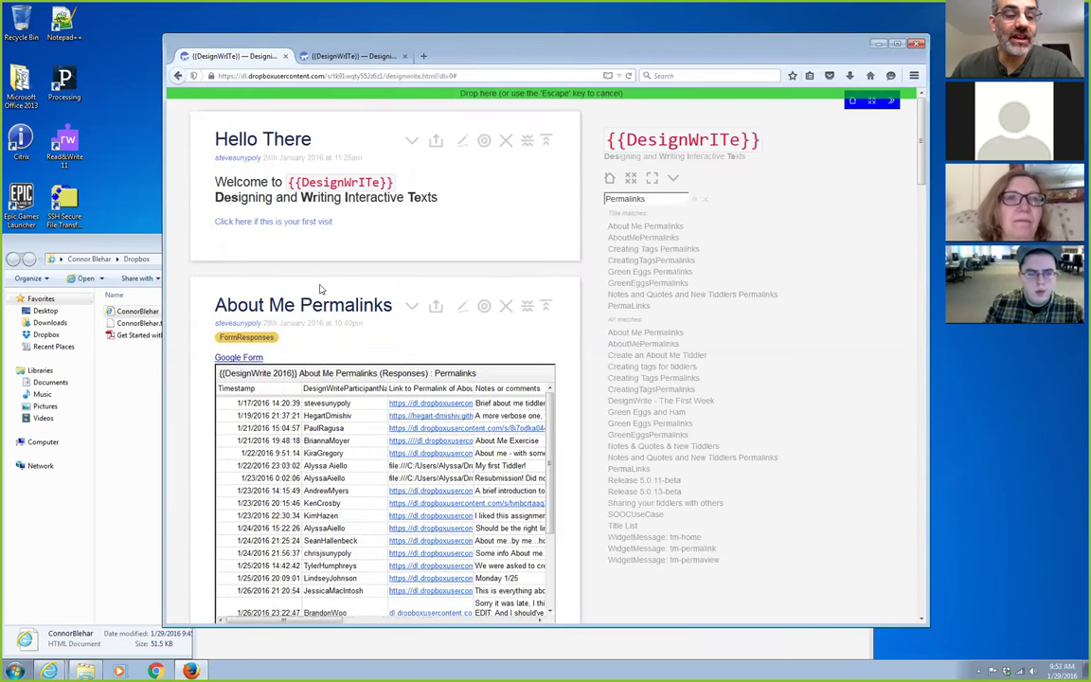
click(309, 223)
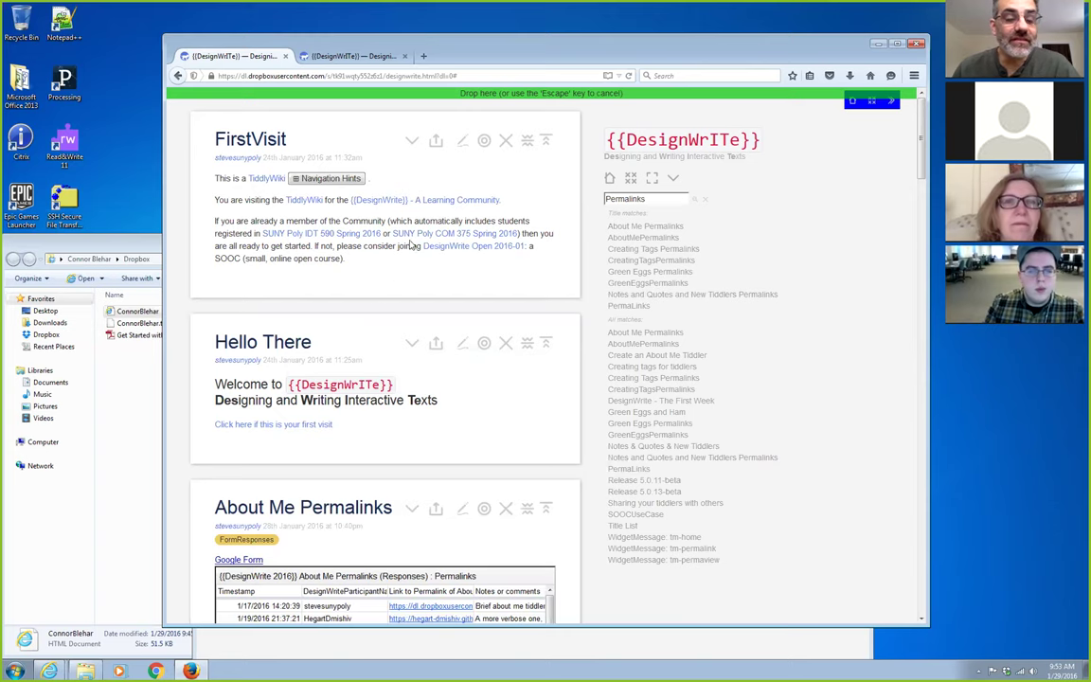
scroll(412, 206, down, 1)
scroll(412, 207, down, 15)
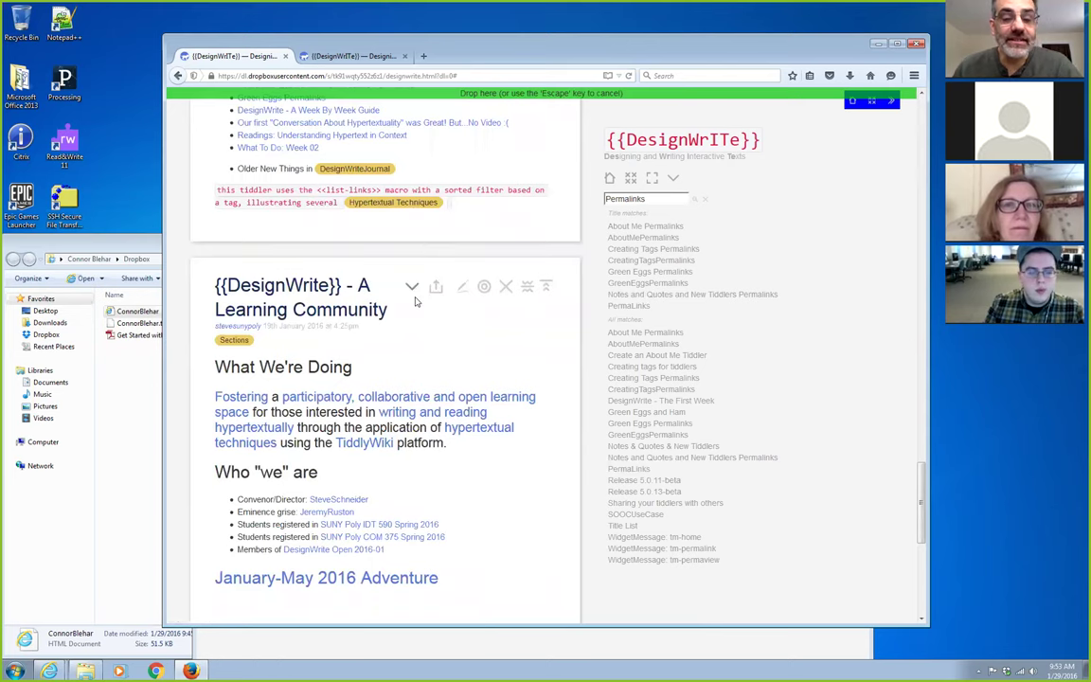
scroll(413, 302, down, 1)
scroll(417, 300, up, 1)
scroll(422, 295, down, 1)
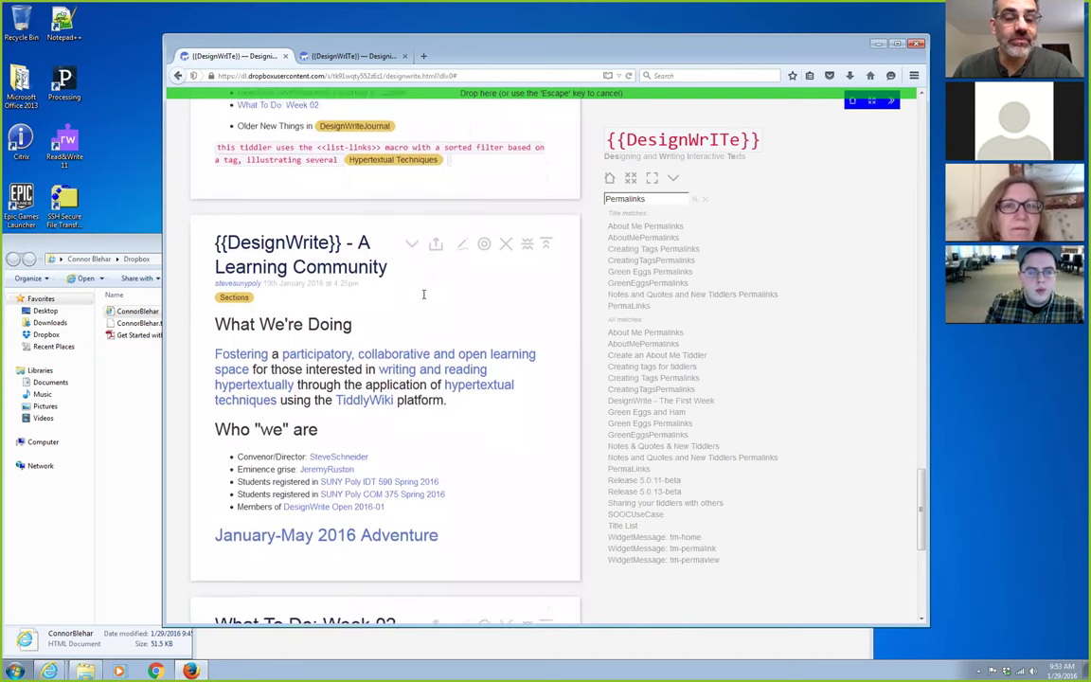
scroll(423, 294, down, 1)
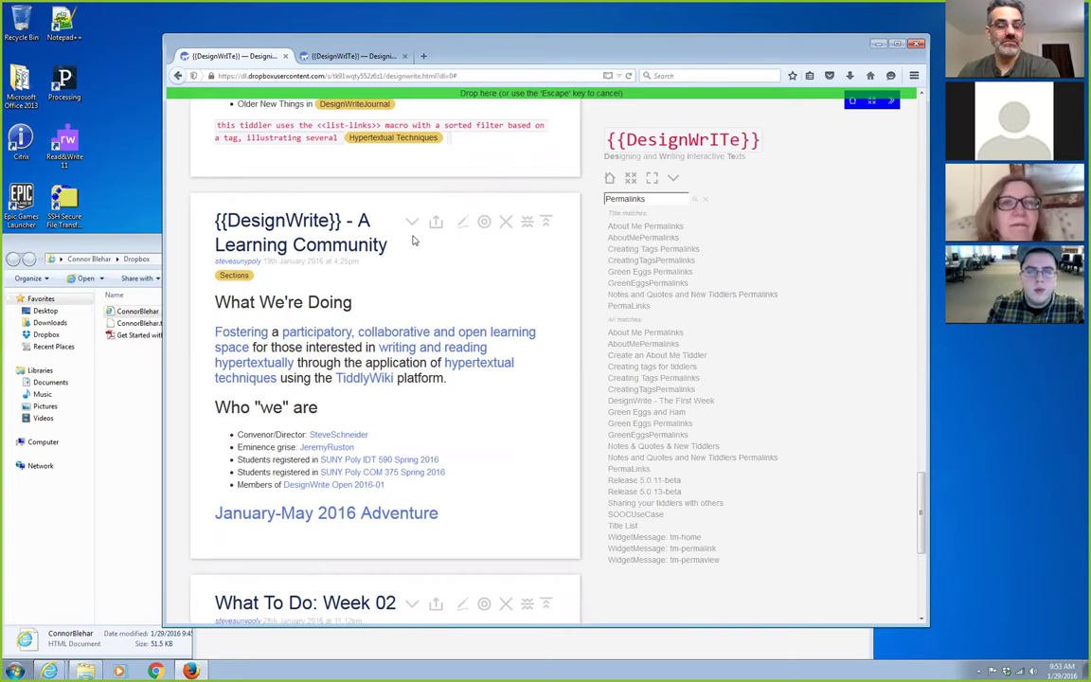
drag(412, 240, 140, 250)
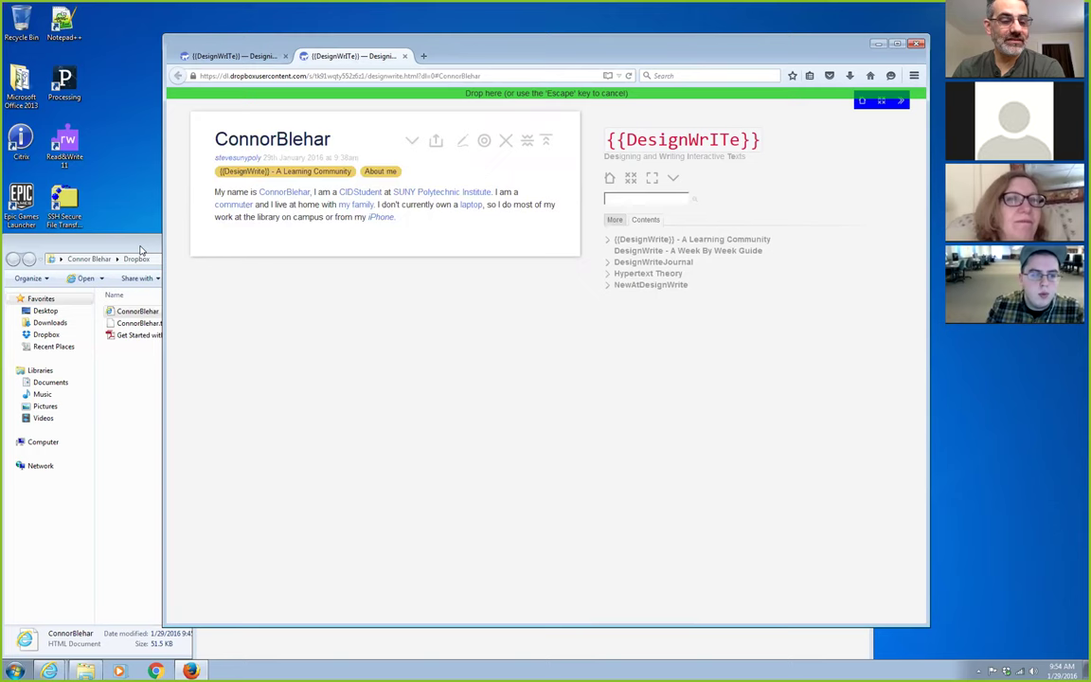
Bring the wiki back in front of the Dropbox folder and open the sidebar's more-actions menu.
drag(141, 250, 140, 250)
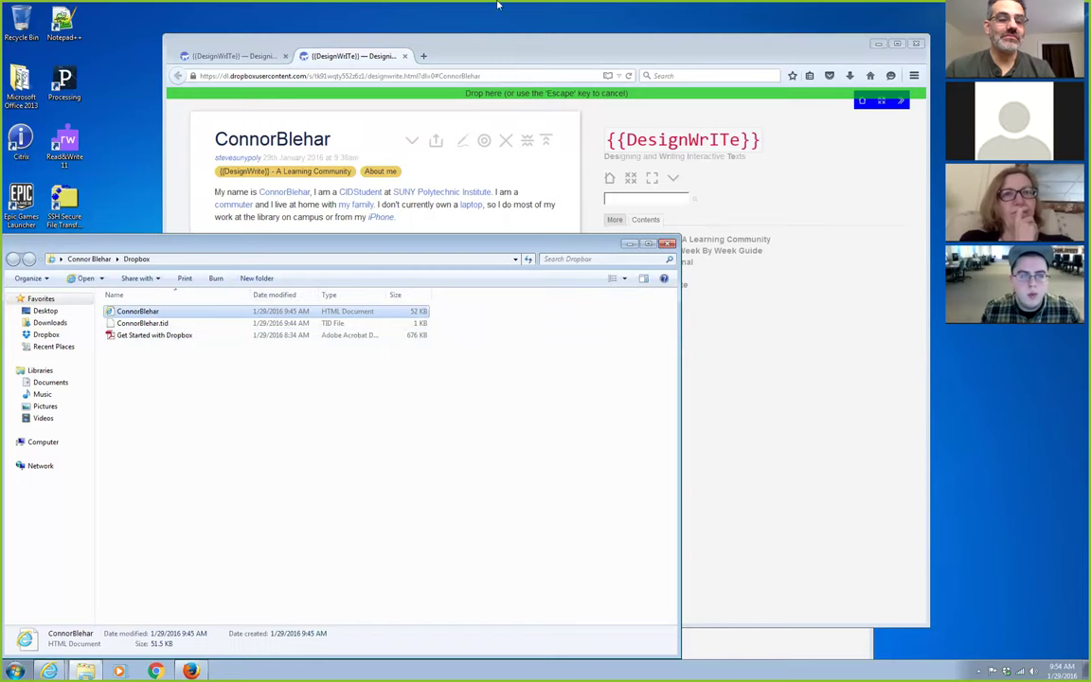
click(465, 66)
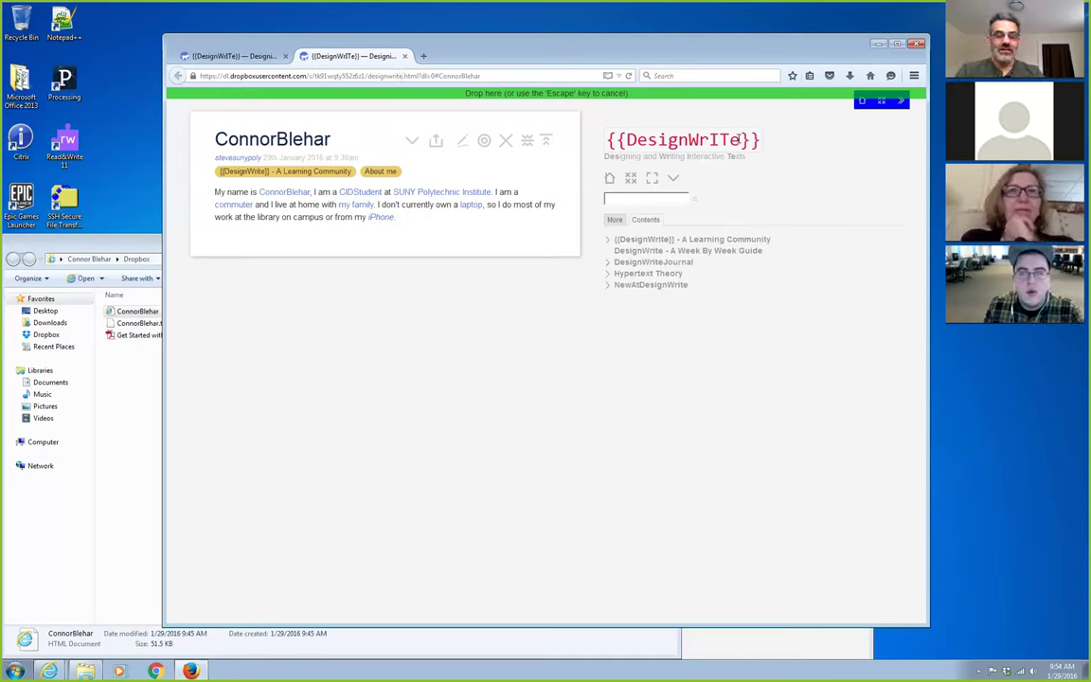
click(675, 179)
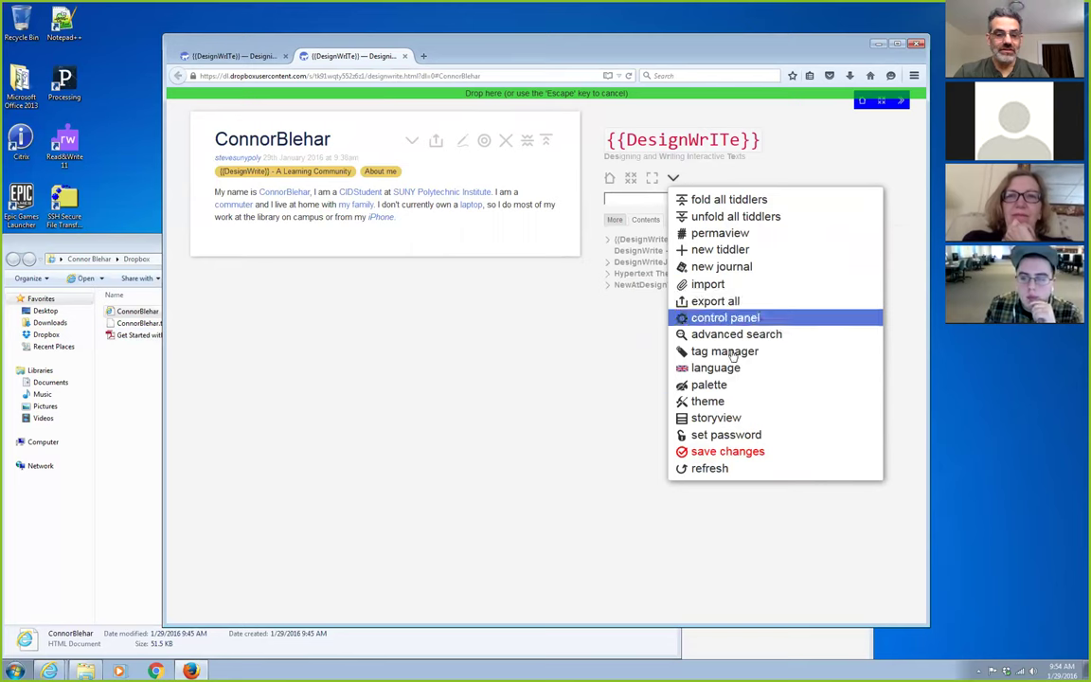
Save the wiki as designwrite.html into the Dropbox folder and open it in a new tab.
click(728, 451)
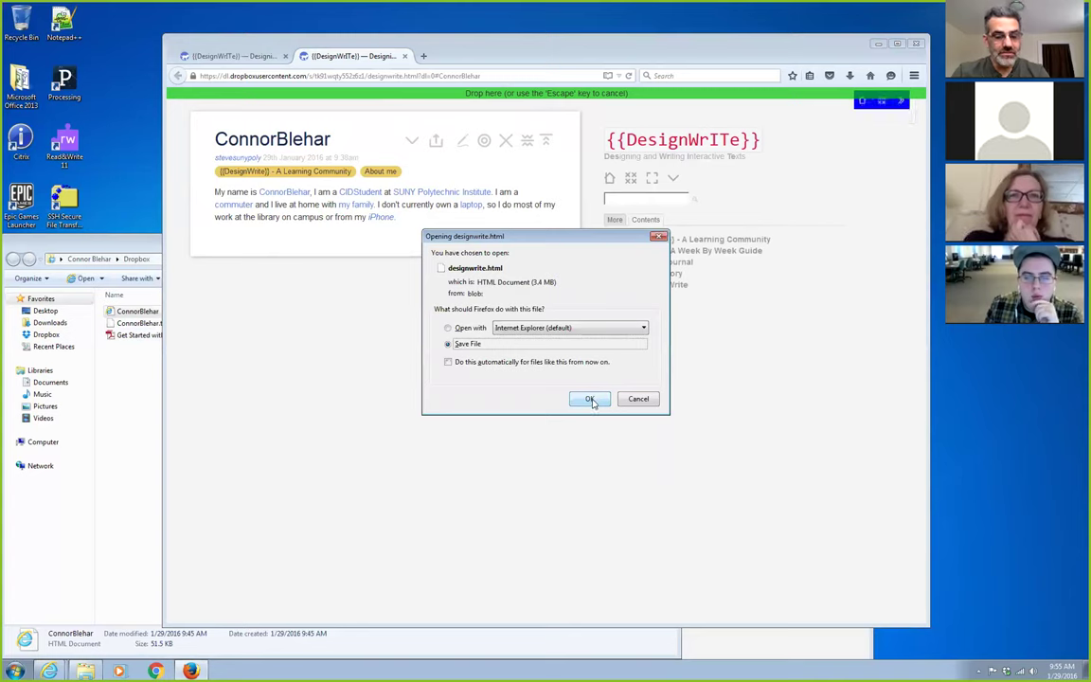
click(589, 398)
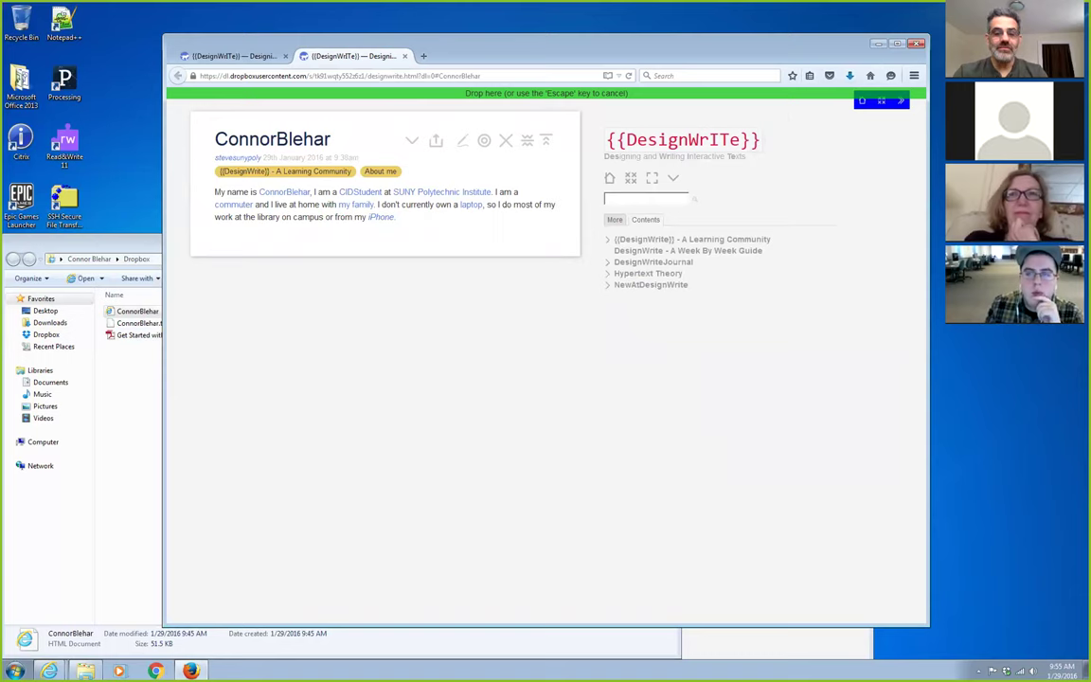
drag(691, 114, 328, 346)
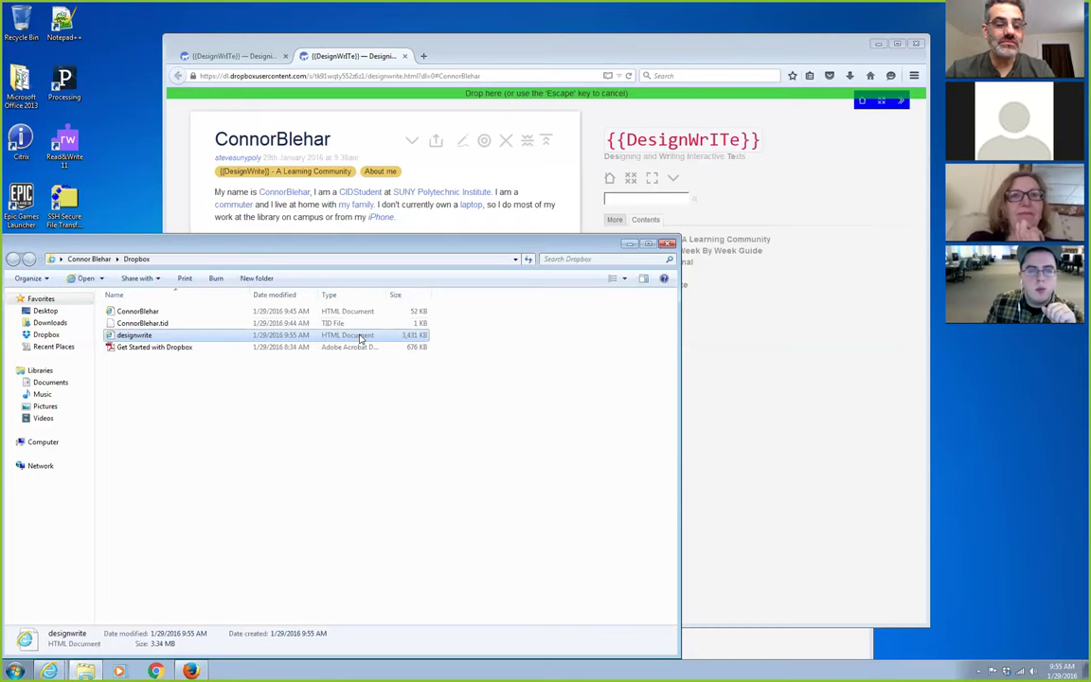
drag(359, 338, 481, 56)
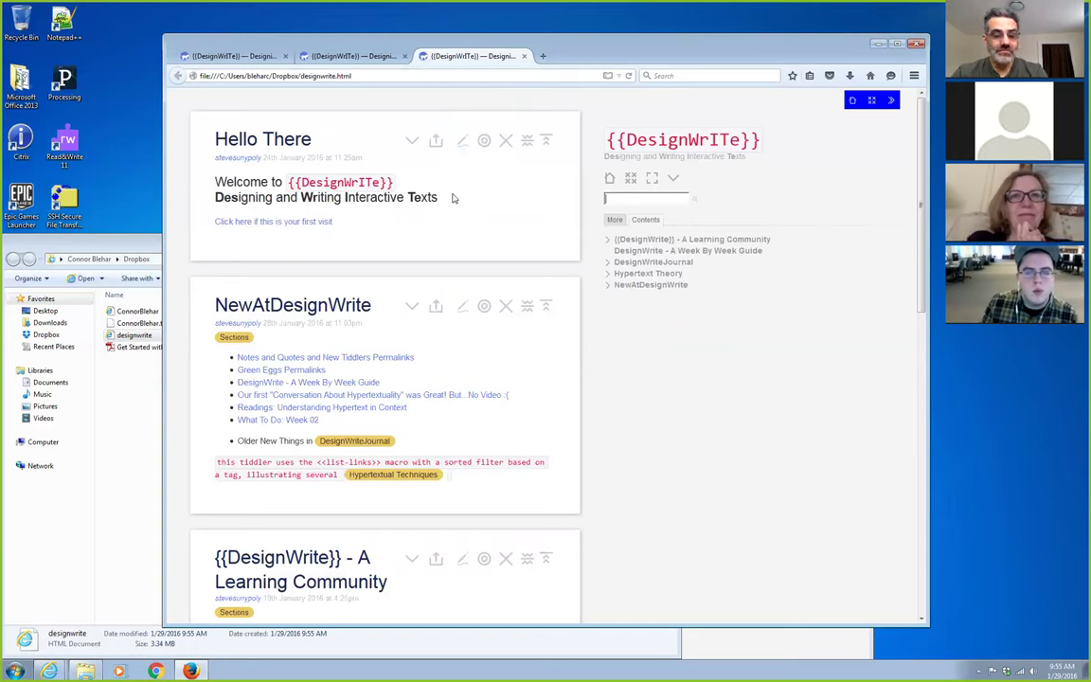
click(673, 180)
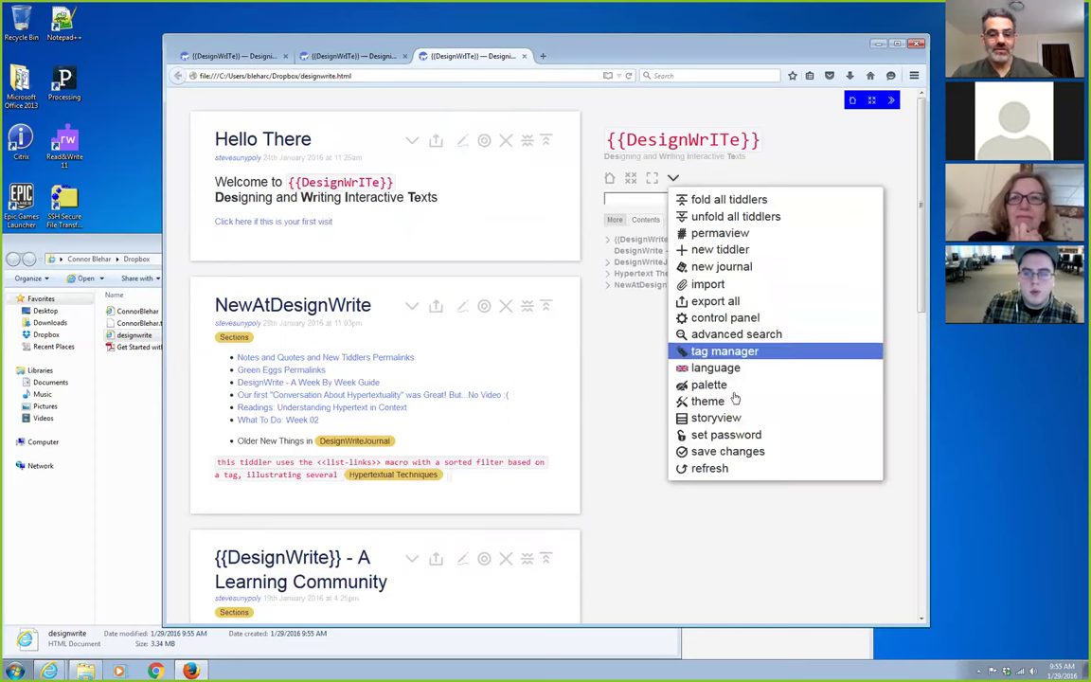
click(727, 451)
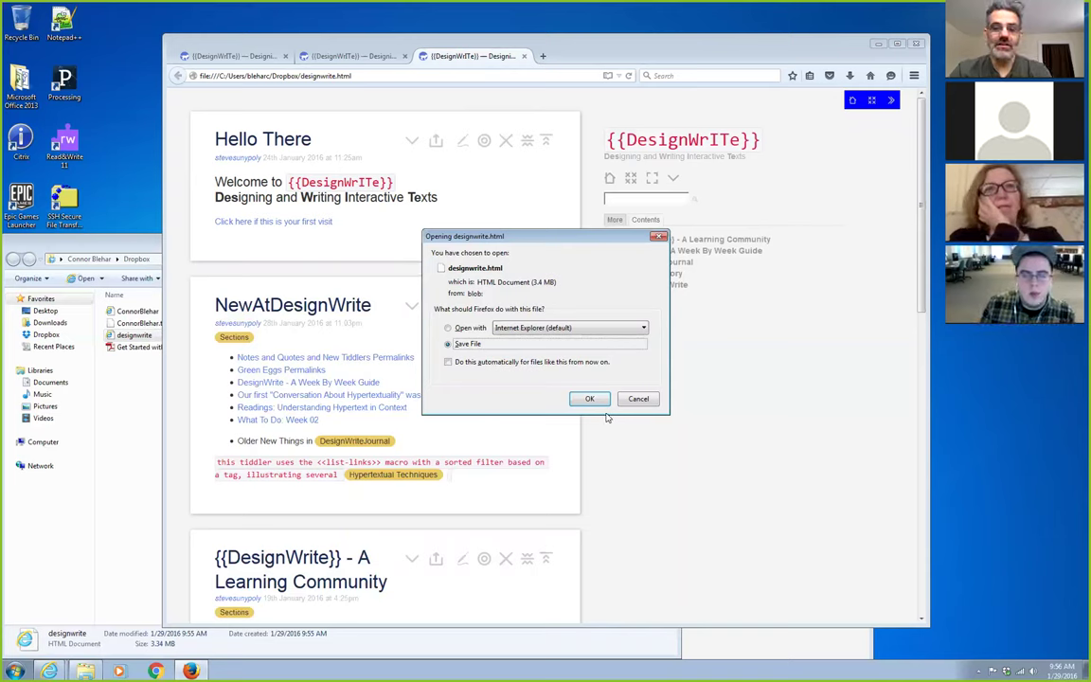
click(642, 399)
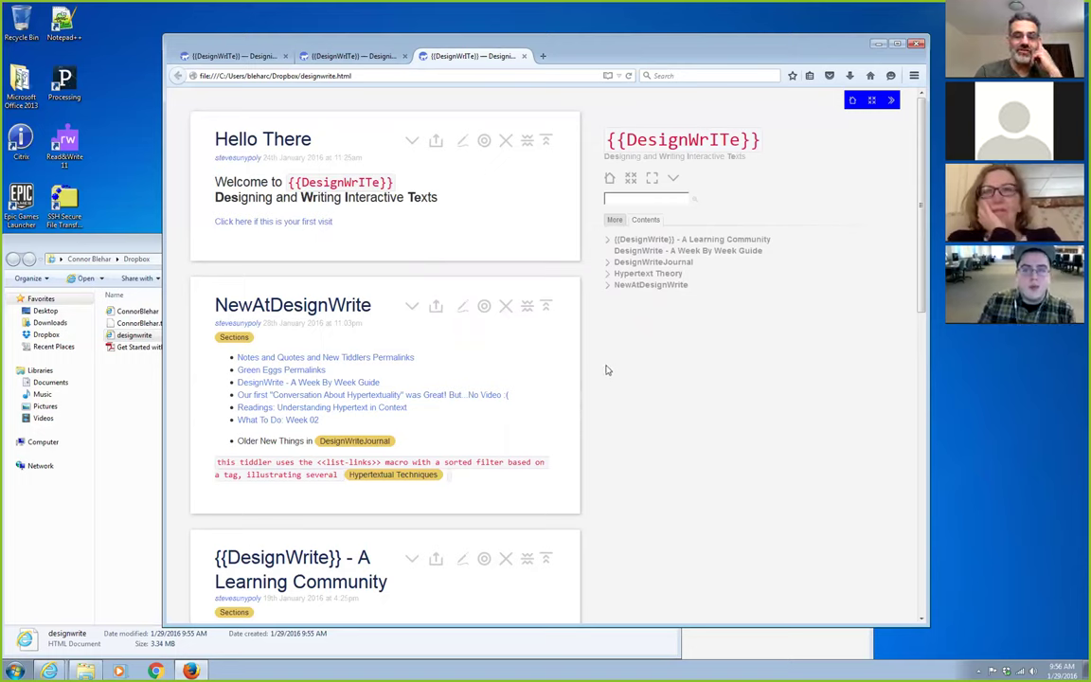
Search the wiki for 'getting' and open Getting Started with TiddlyWiki.
click(685, 77)
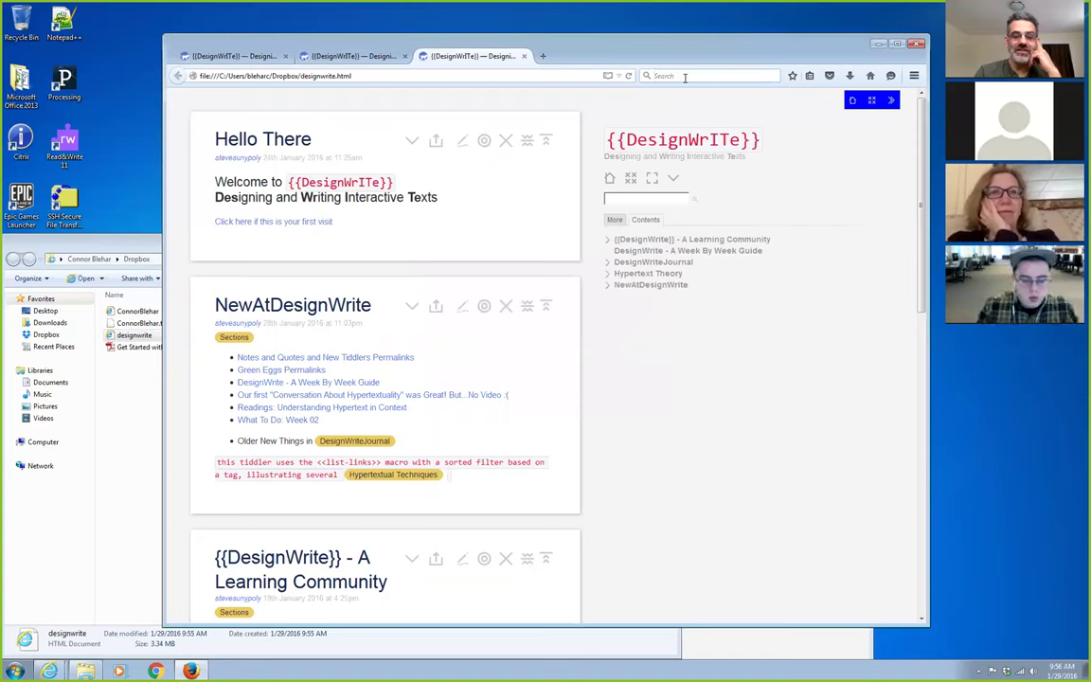
text(g)
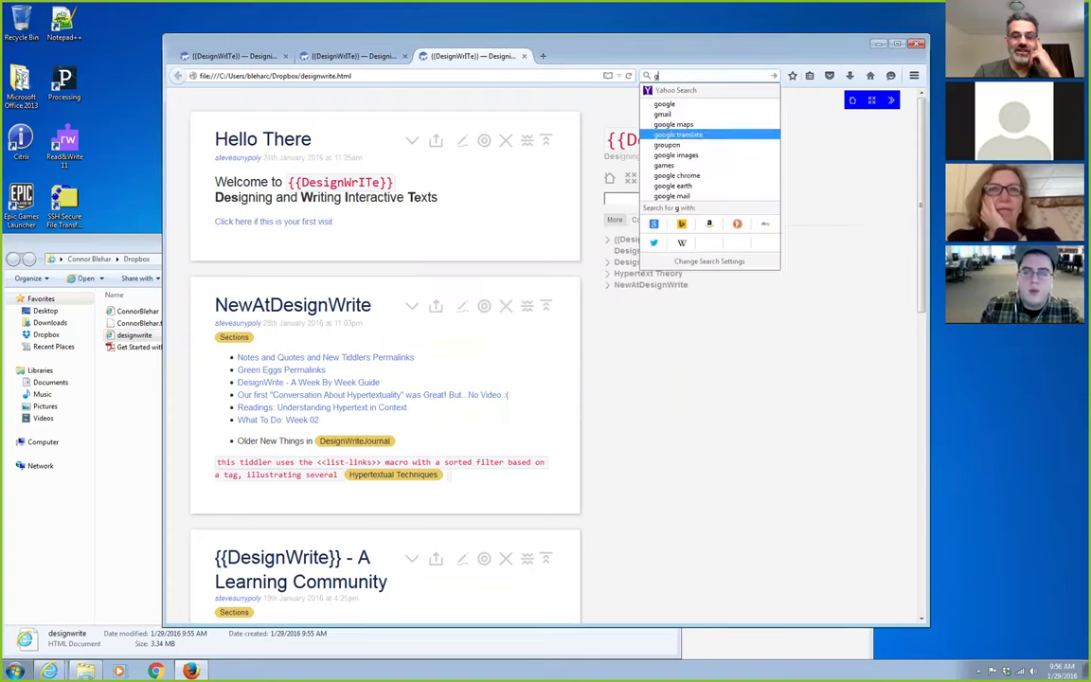
click(668, 197)
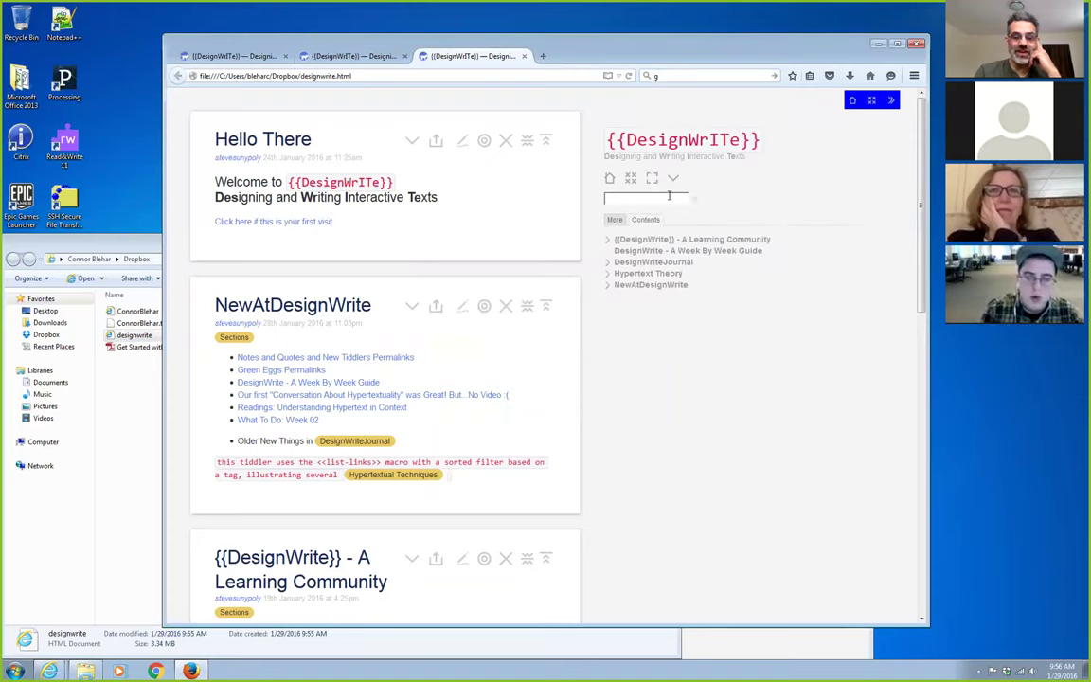
text(getting)
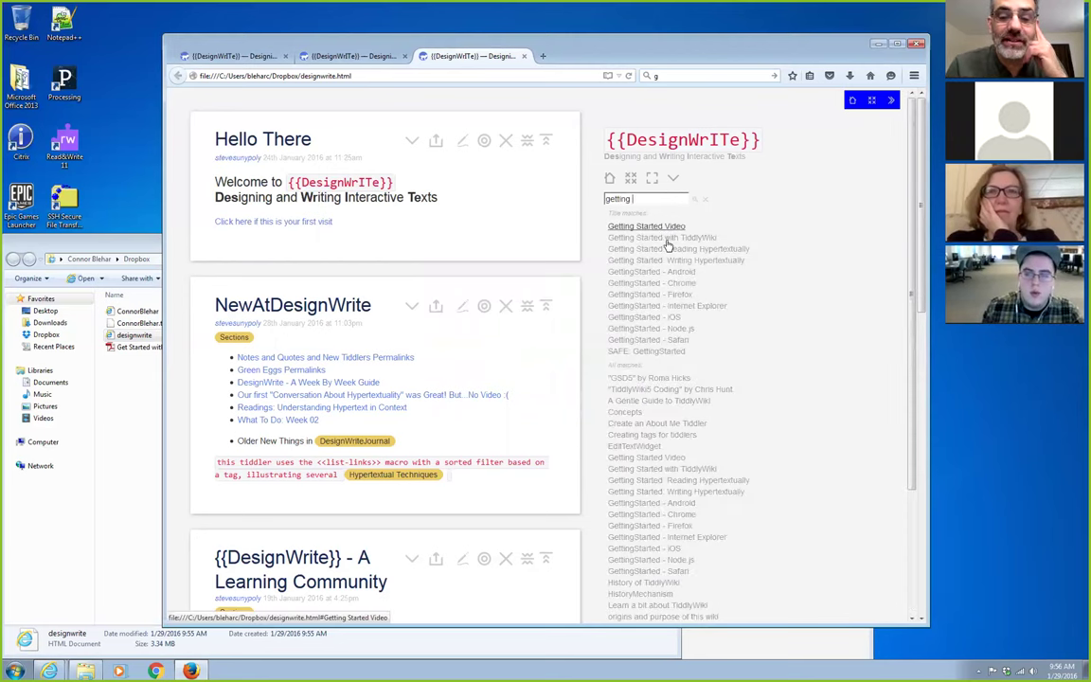
click(667, 238)
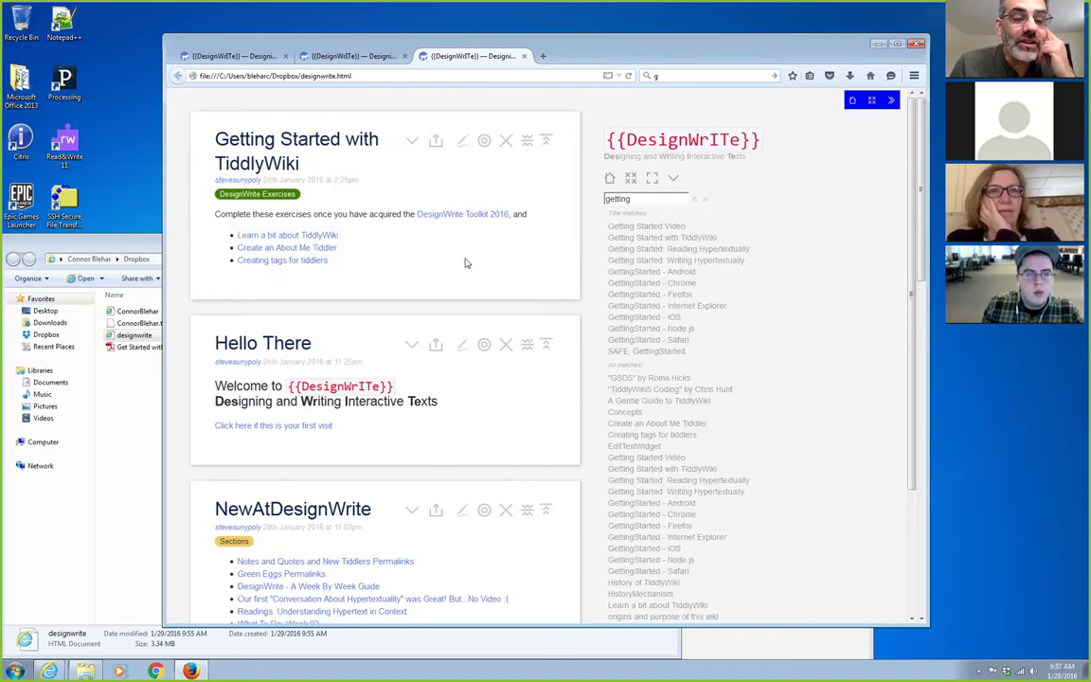
Follow DesignWrite Toolkit 2016 to Toolkit - TiddlyWiki and save the empty.html download.
click(440, 214)
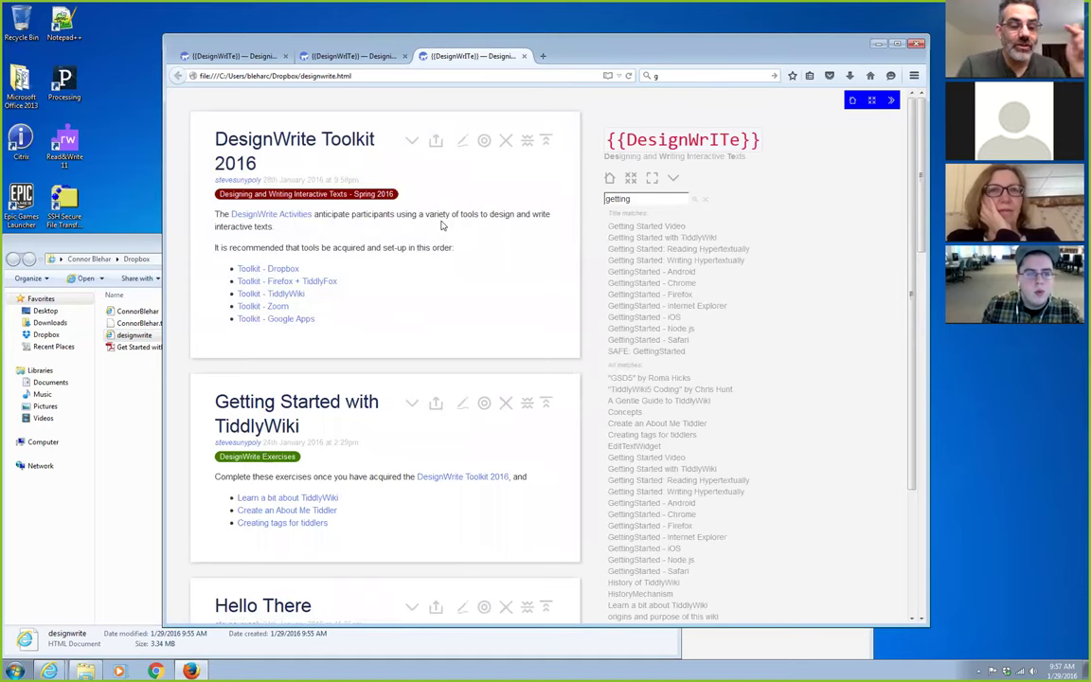
click(282, 295)
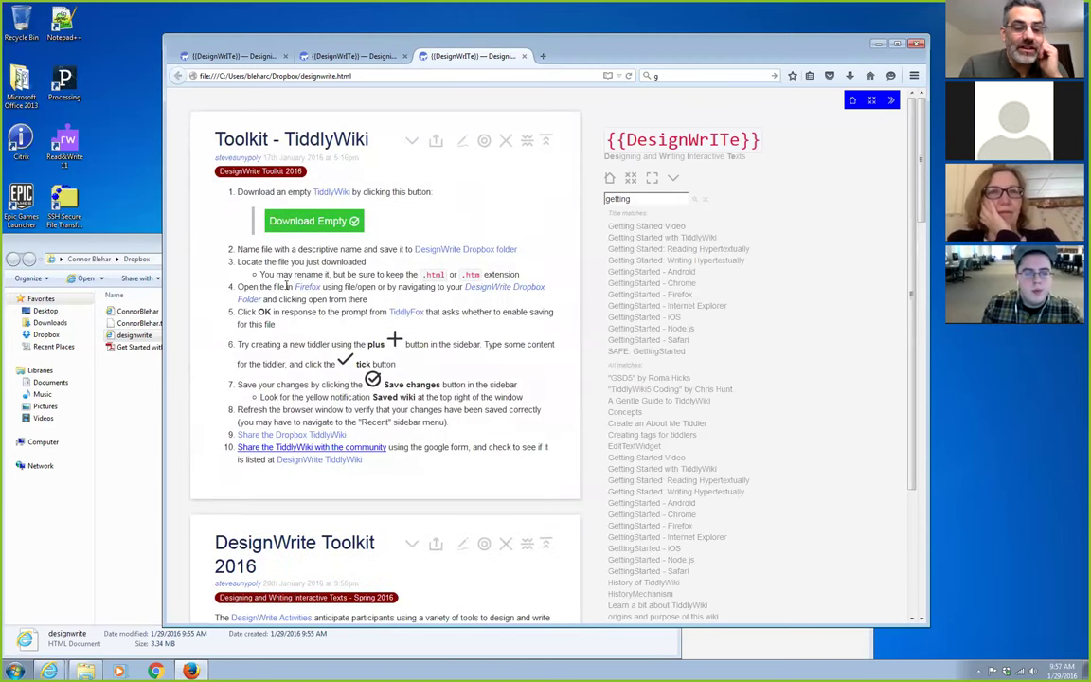
click(316, 221)
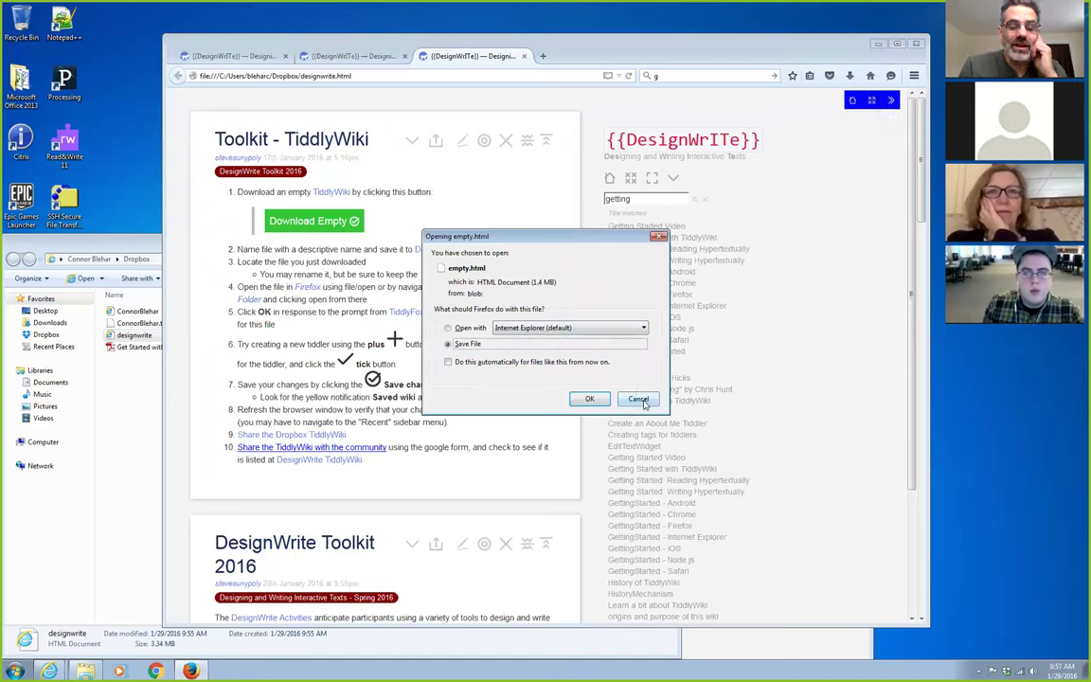
click(587, 398)
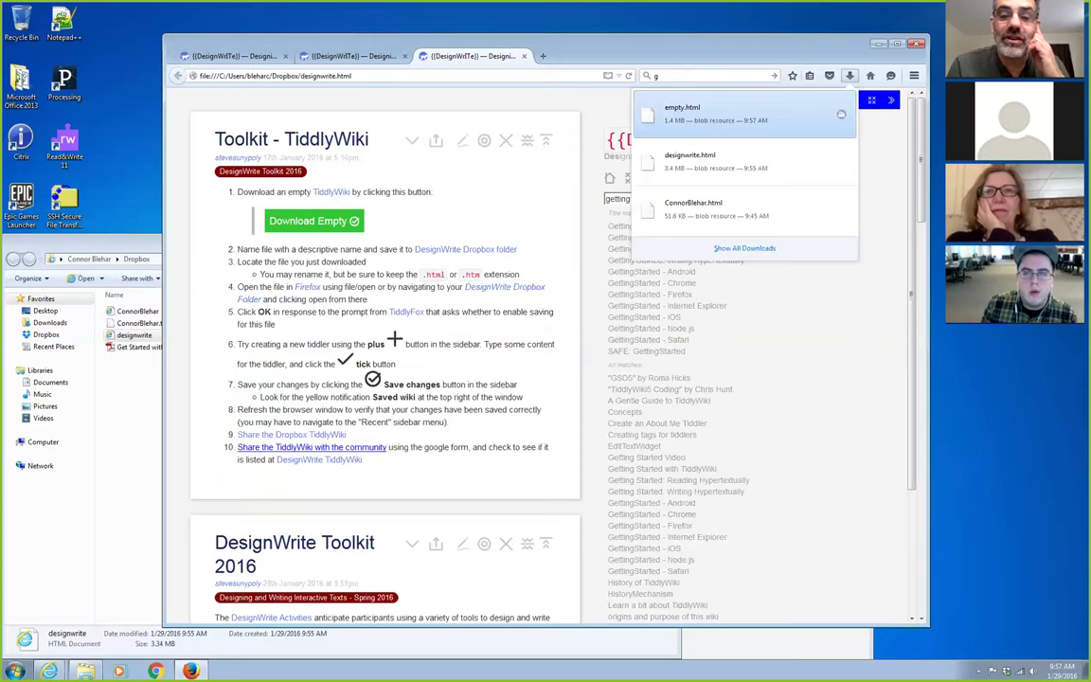
Open the Downloads folder containing empty.html from the download's context menu.
right_click(800, 102)
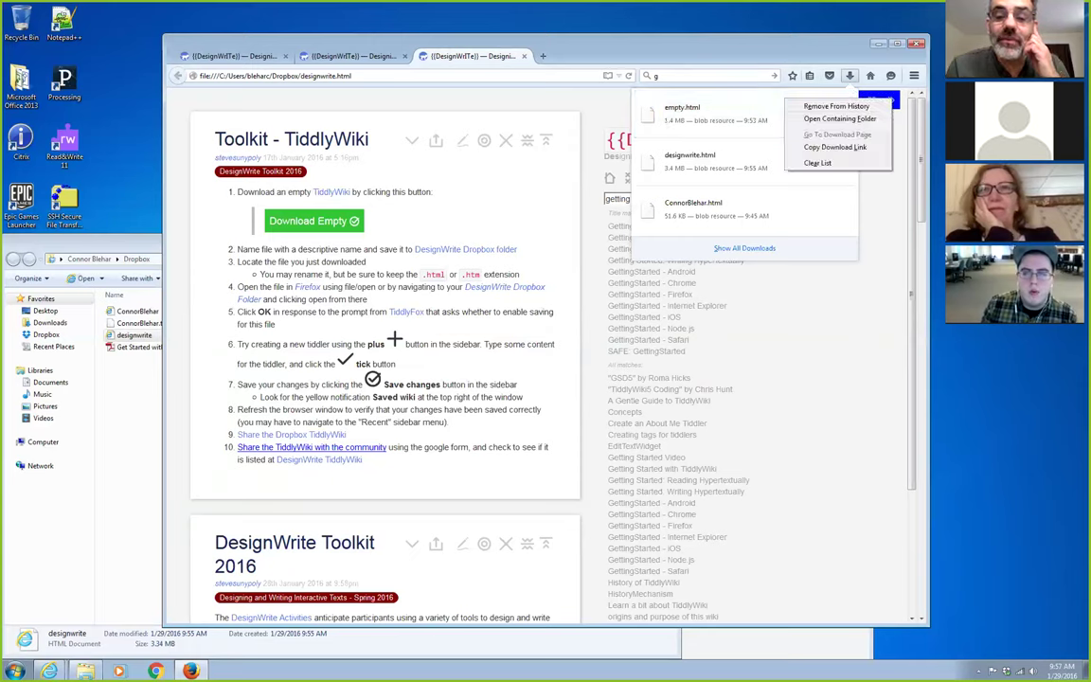
key(Escape)
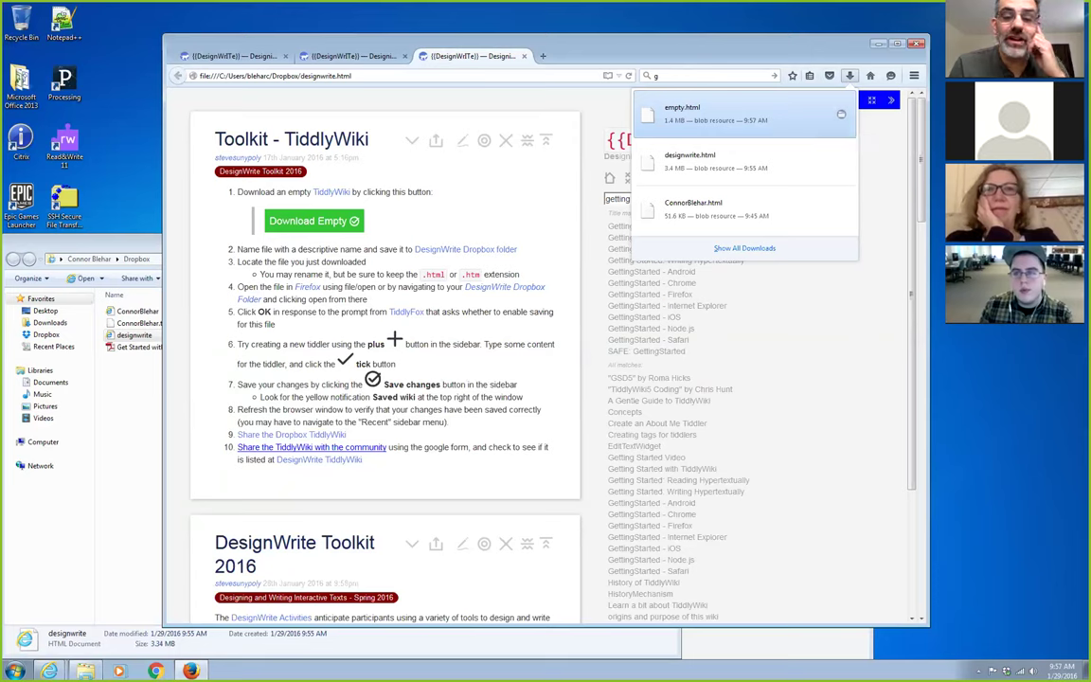
right_click(833, 115)
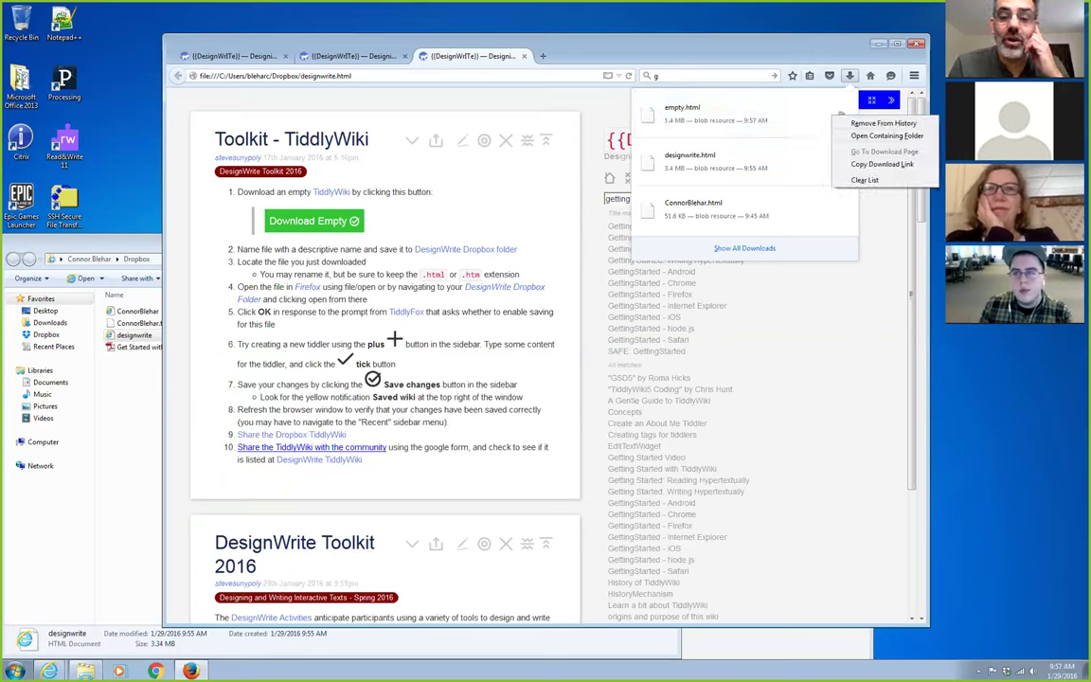
click(886, 135)
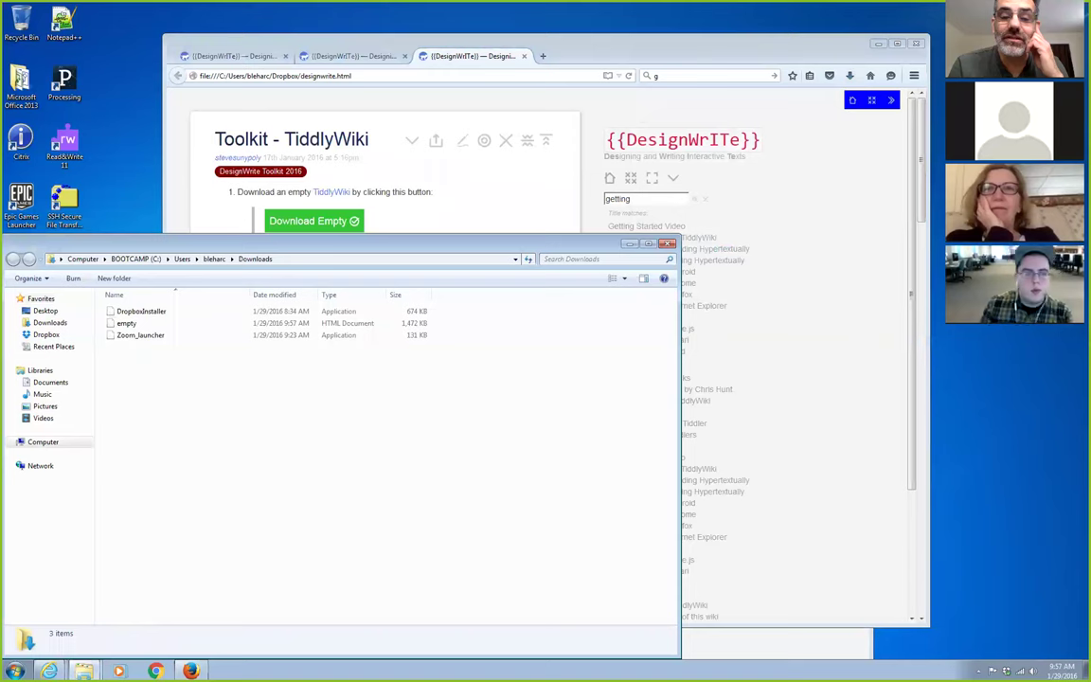
Copy the empty file from Downloads onto the KINGSTON (F:) drive.
drag(554, 248, 680, 238)
drag(414, 315, 407, 314)
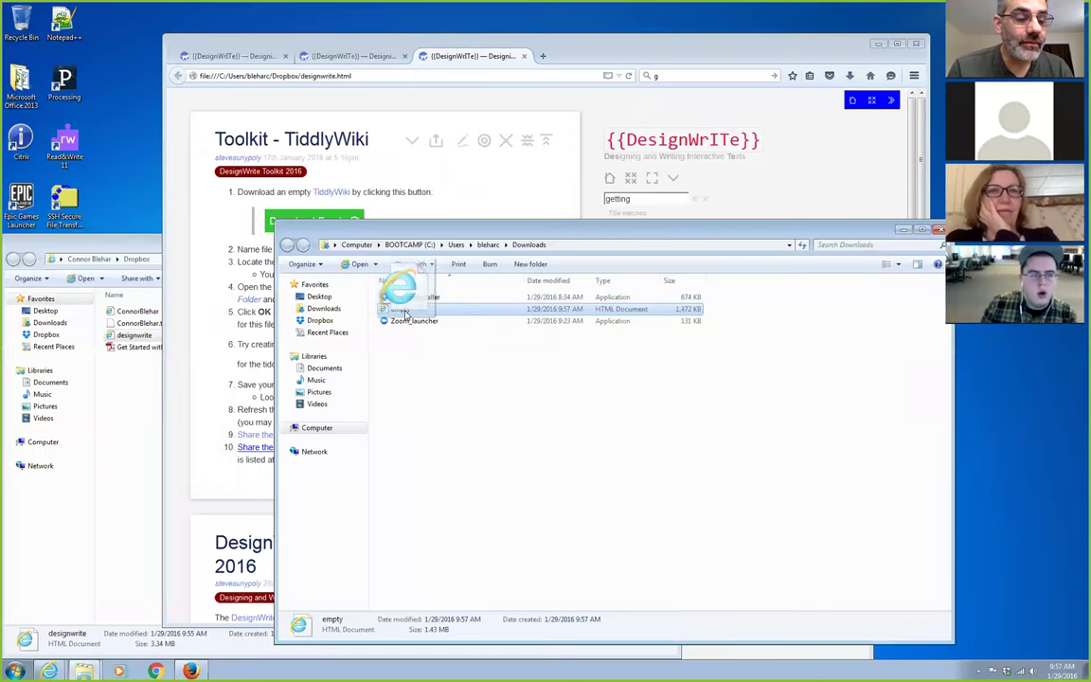
drag(405, 313, 401, 309)
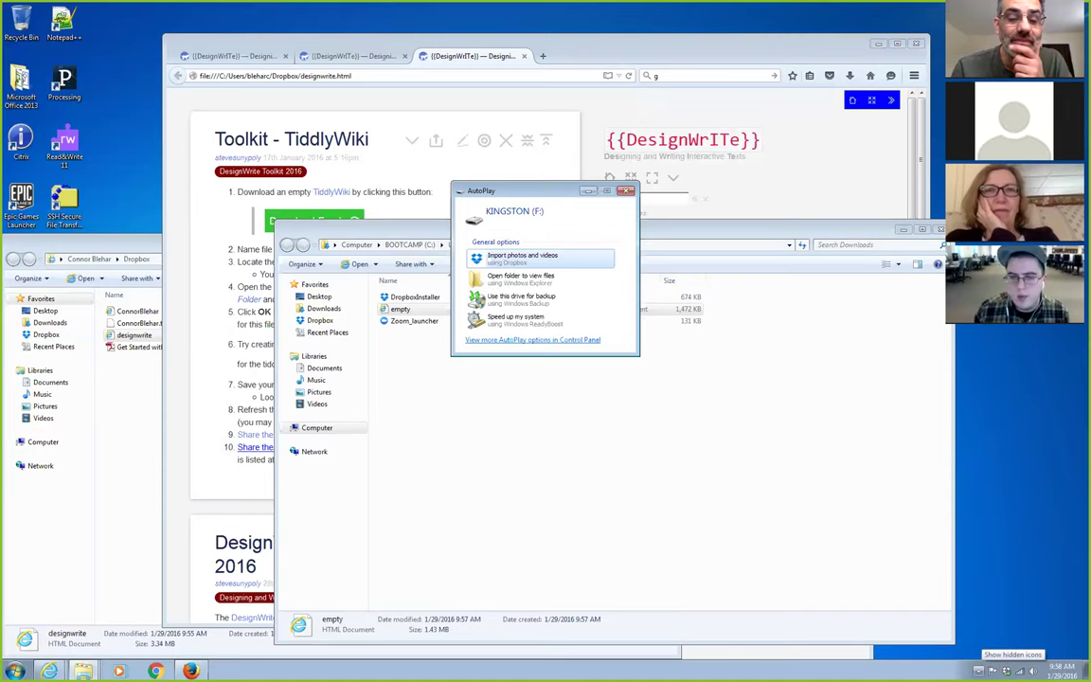
click(510, 284)
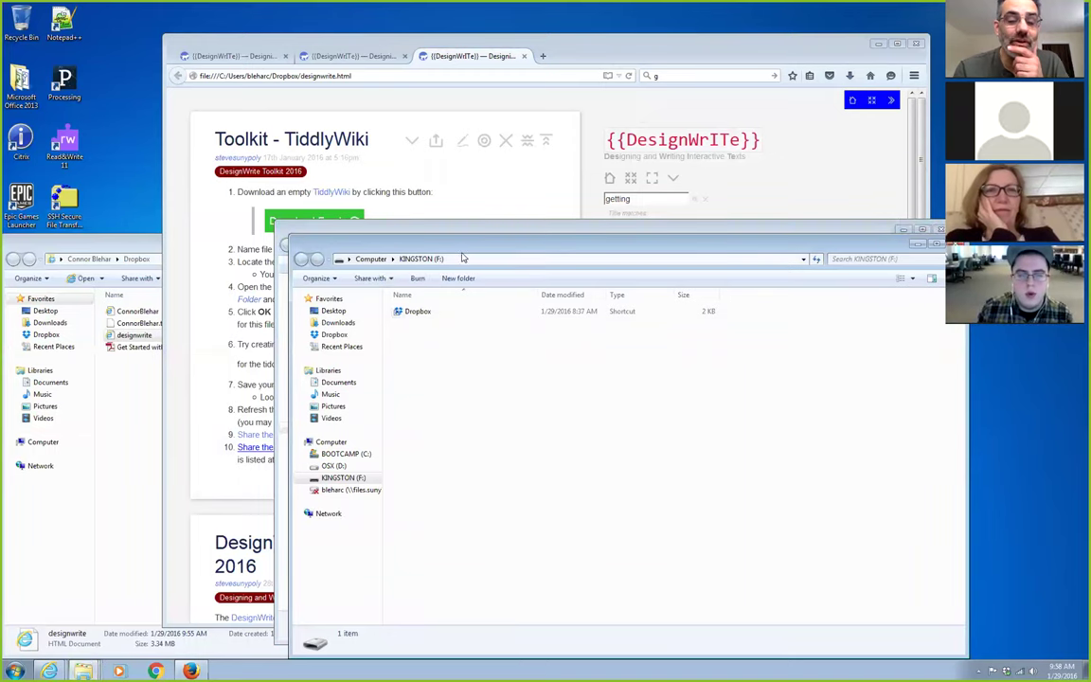
drag(464, 252, 711, 248)
click(397, 232)
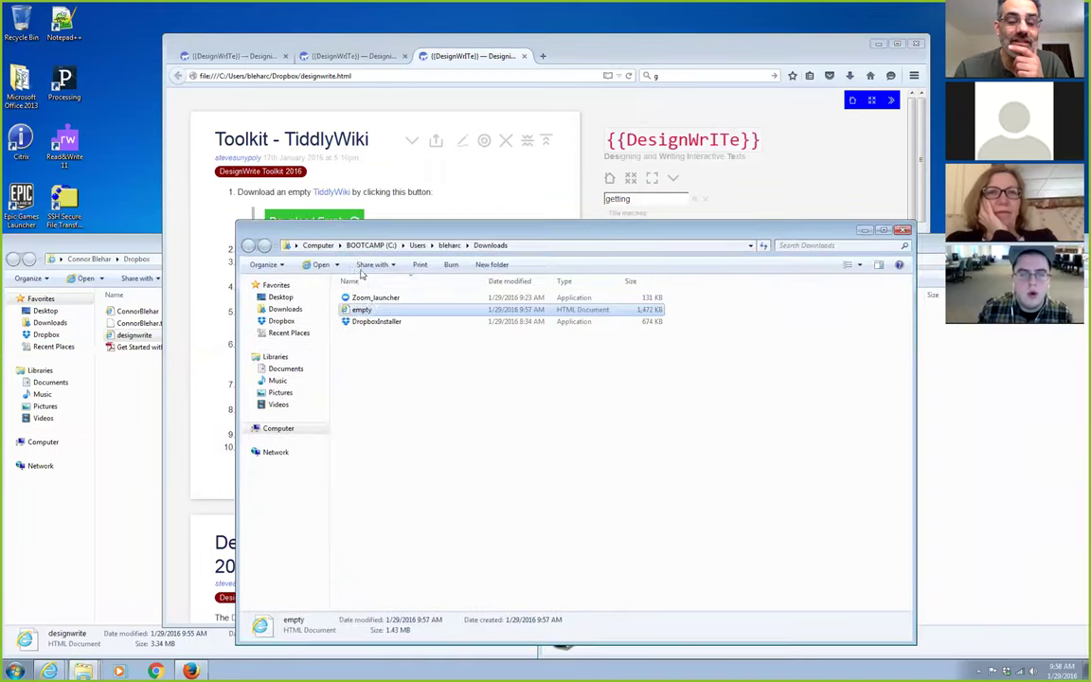
drag(426, 236, 222, 216)
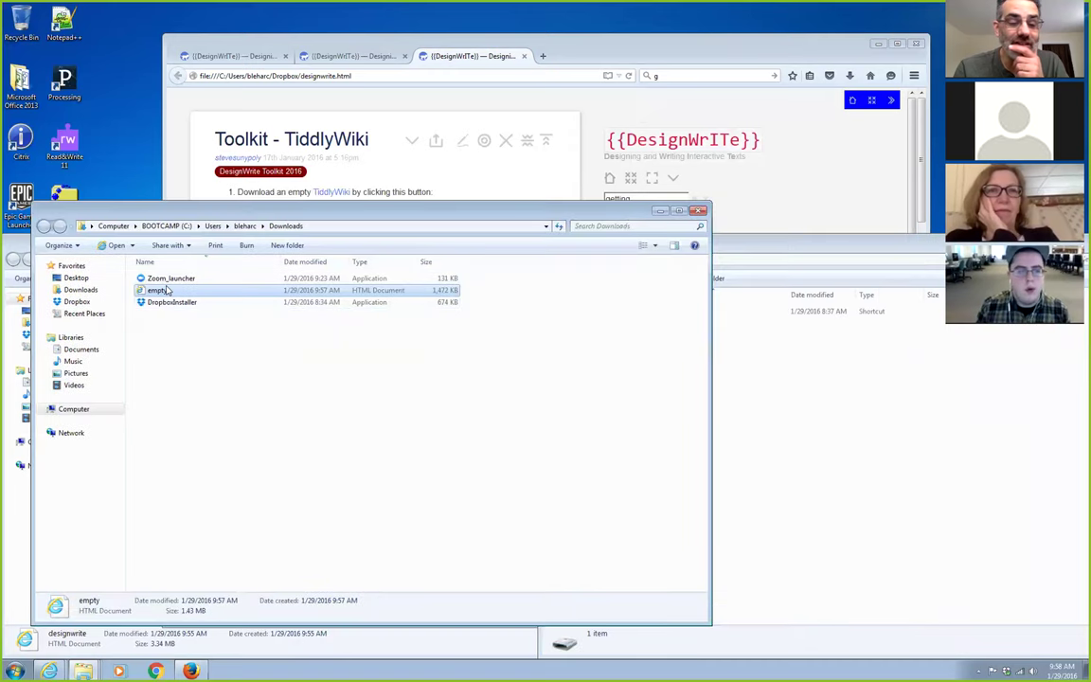
drag(157, 290, 1005, 383)
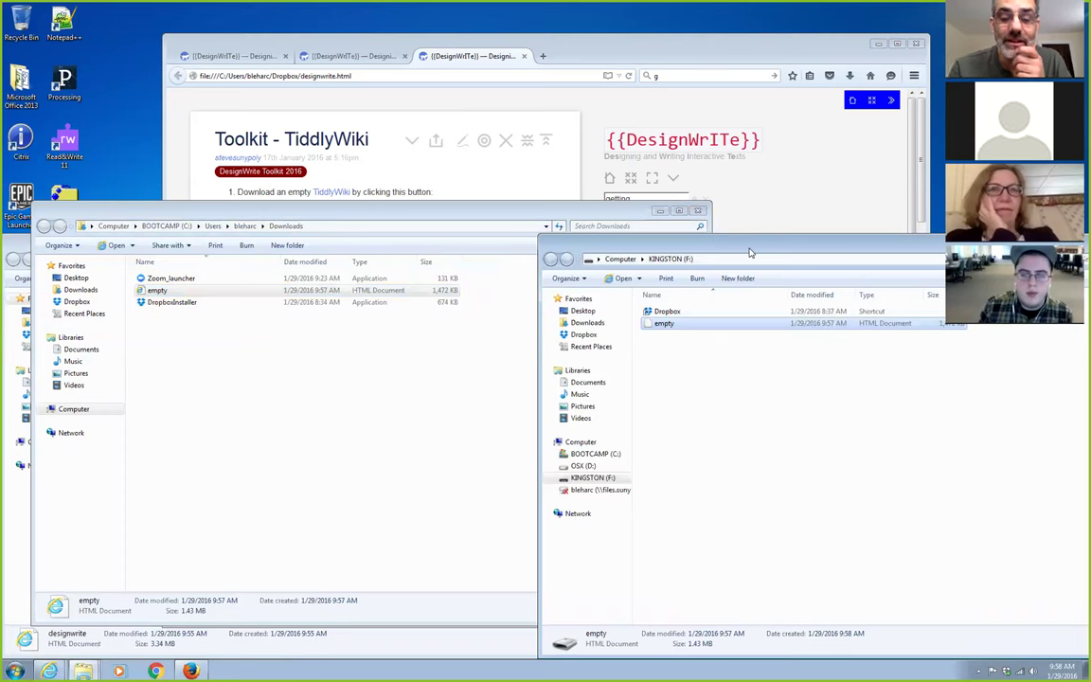
drag(749, 253, 585, 242)
Rename the copy with the student's first name and open it in Firefox.
click(502, 312)
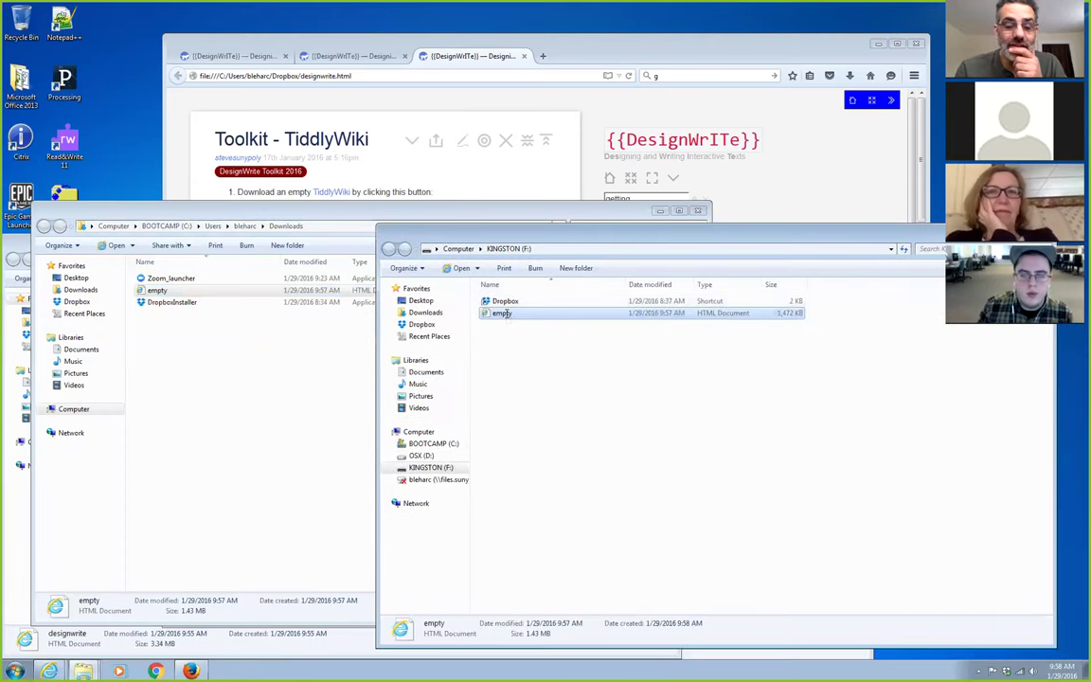
key(BackSpace)
text(Compo)
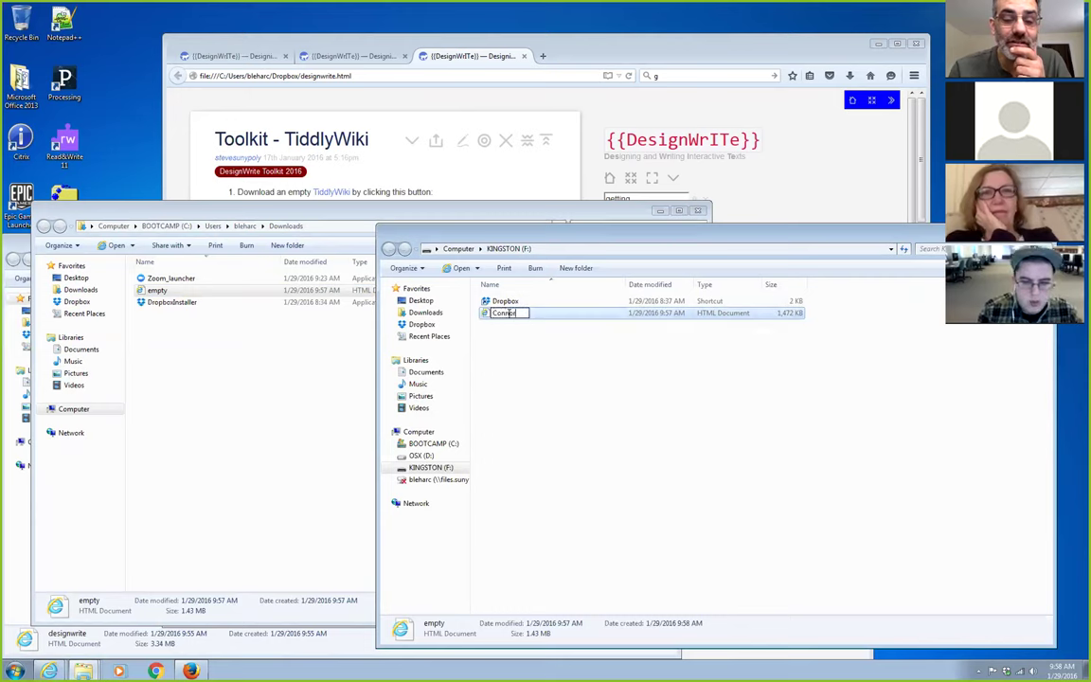
key(Return)
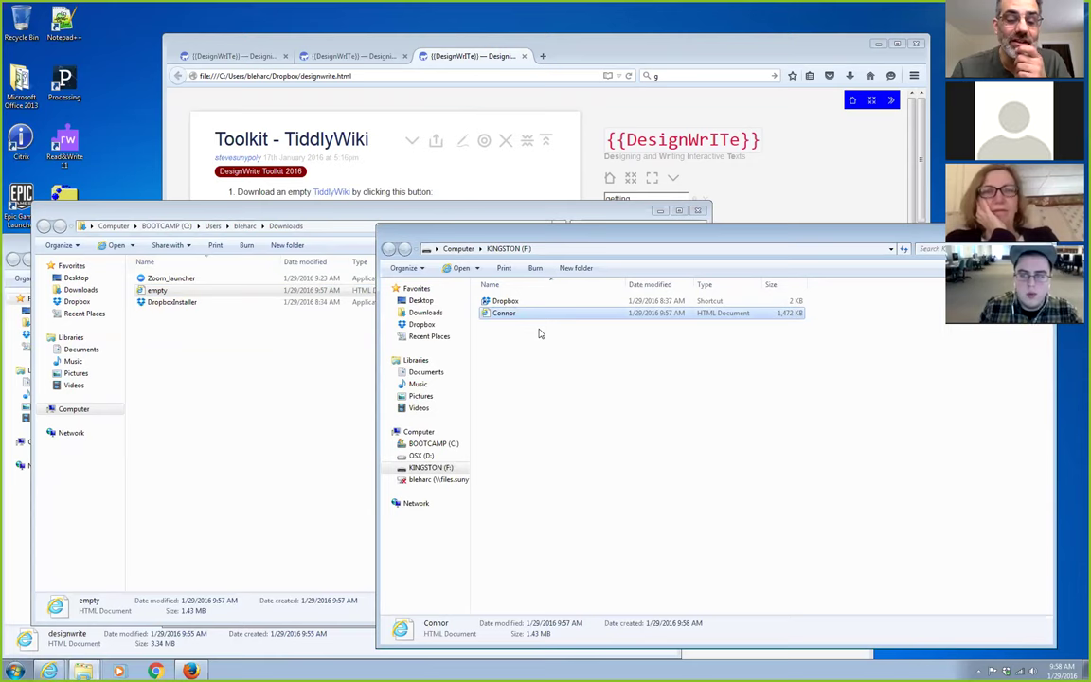
right_click(510, 313)
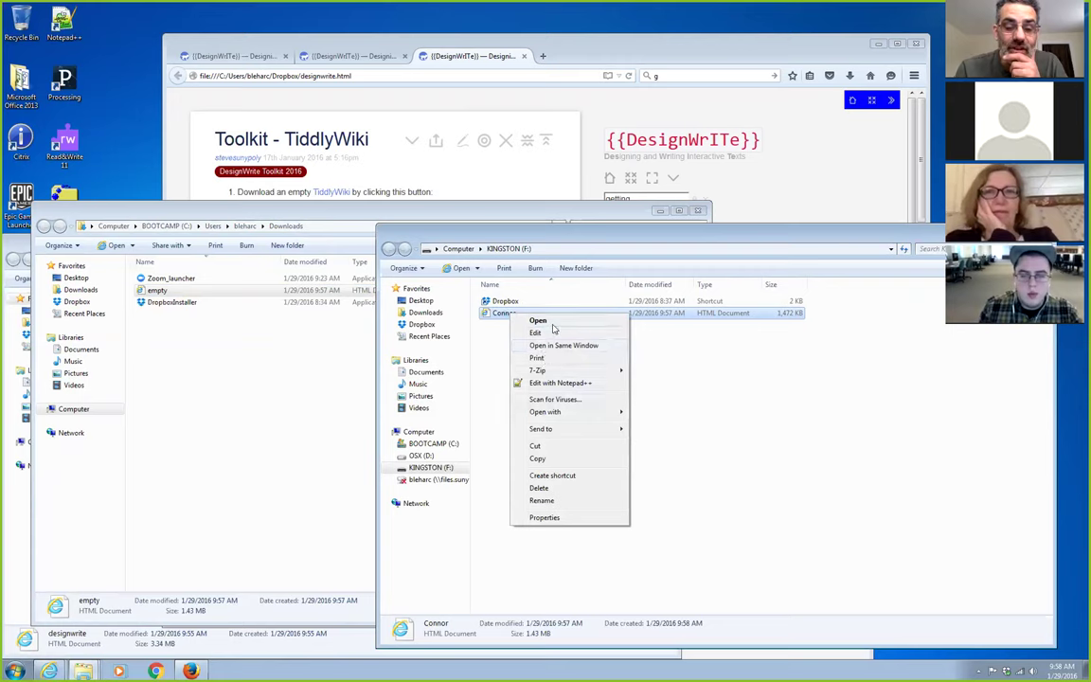
click(673, 414)
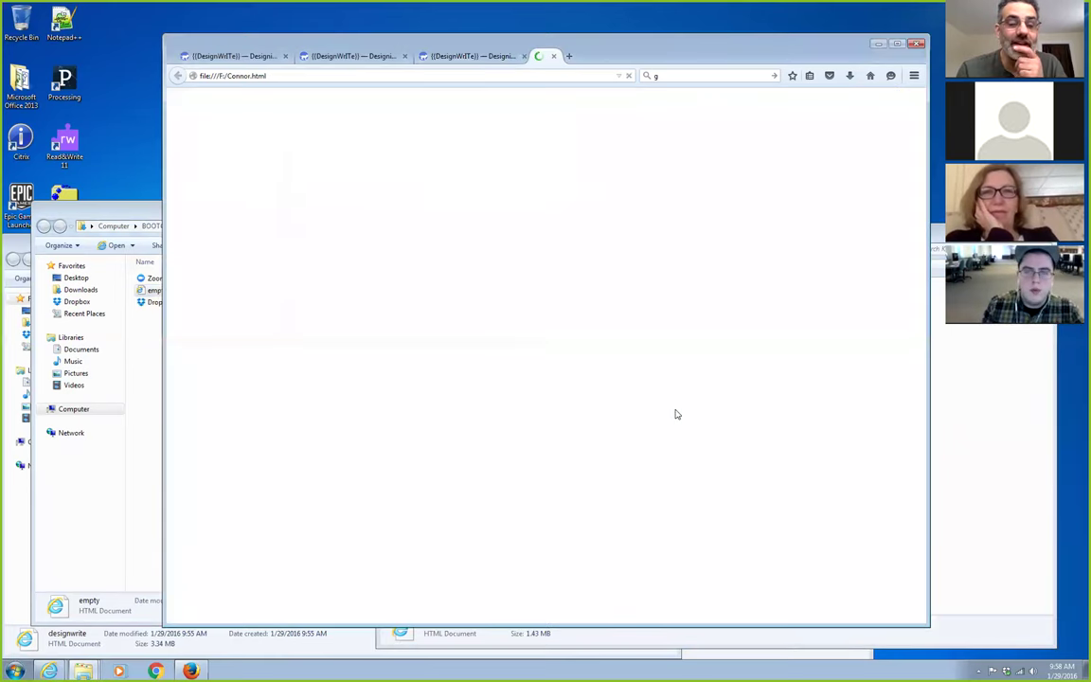